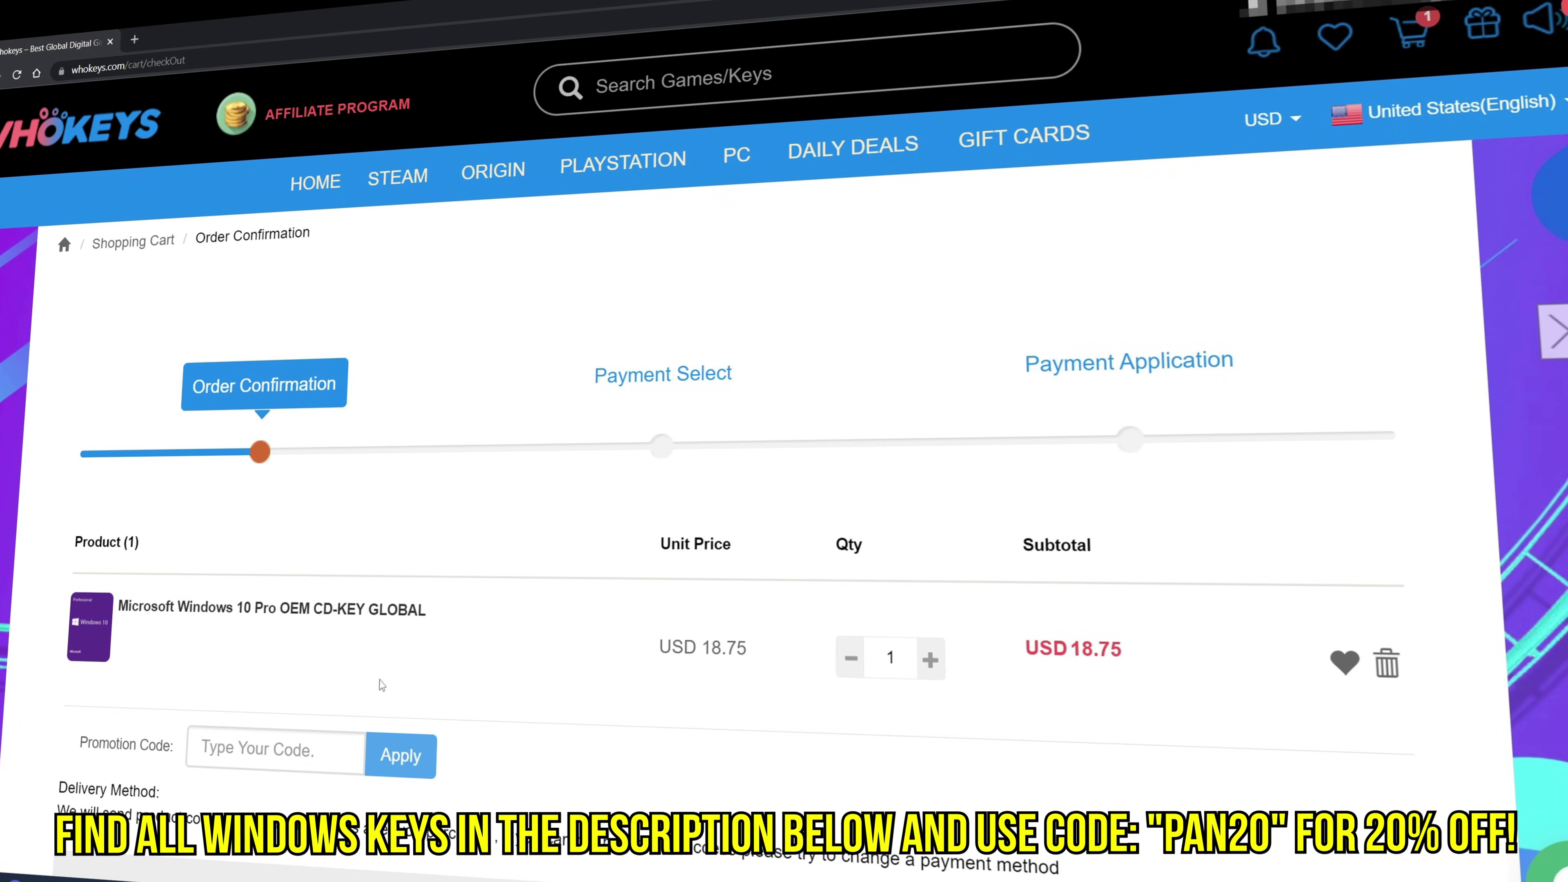
Apply the discount code to the Windows 10 Pro OEM key order on WhoKeys
click(275, 749)
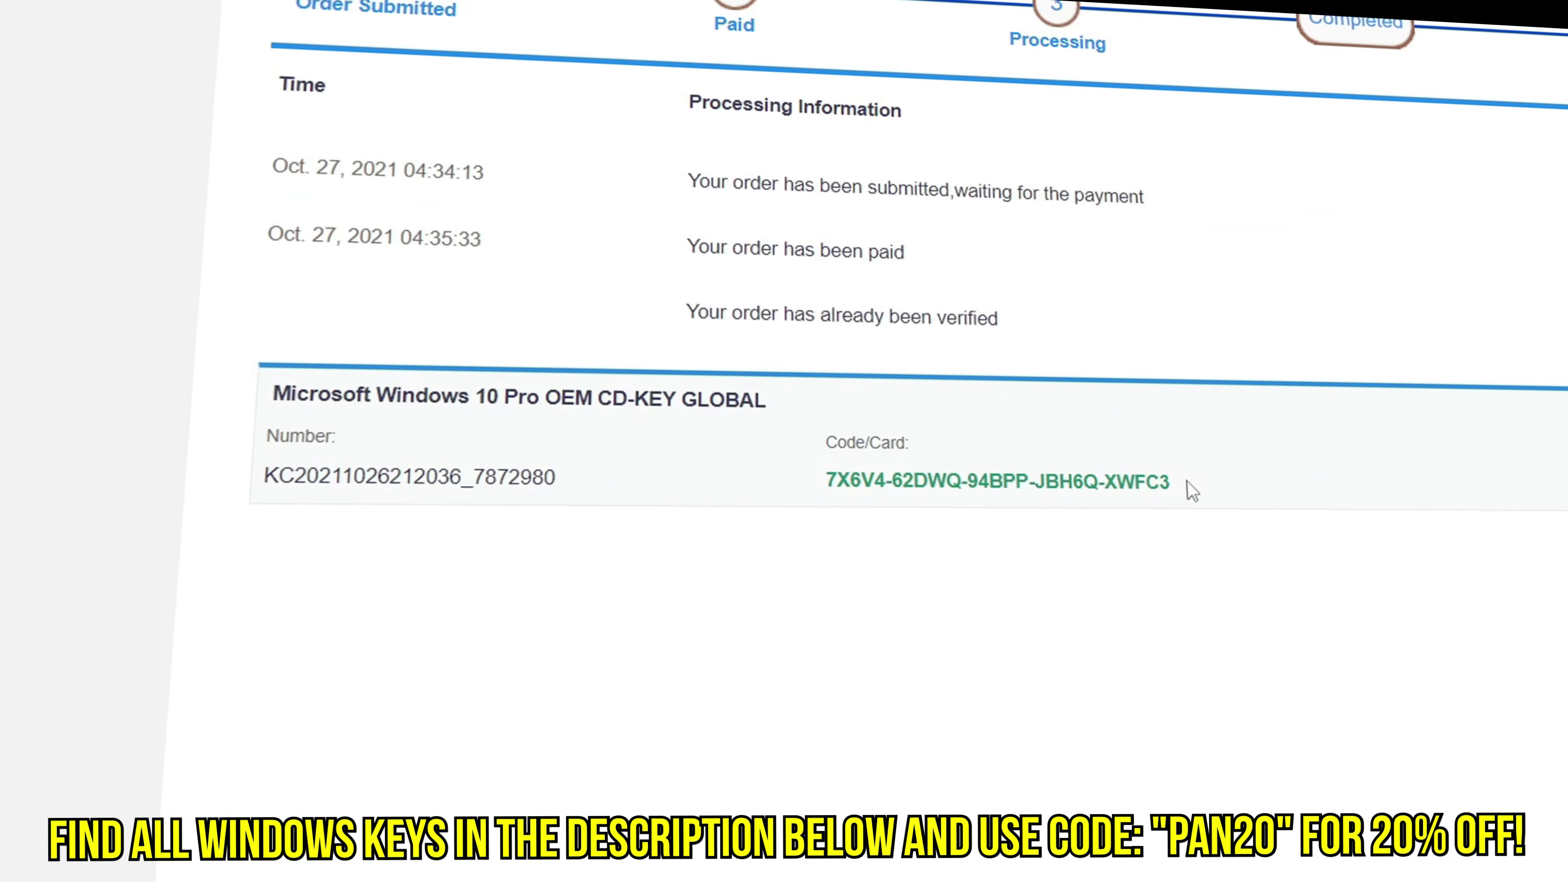
Copy the delivered product key and use it to activate Windows 11 Pro in Settings
triple_click(1183, 490)
right_click(1067, 490)
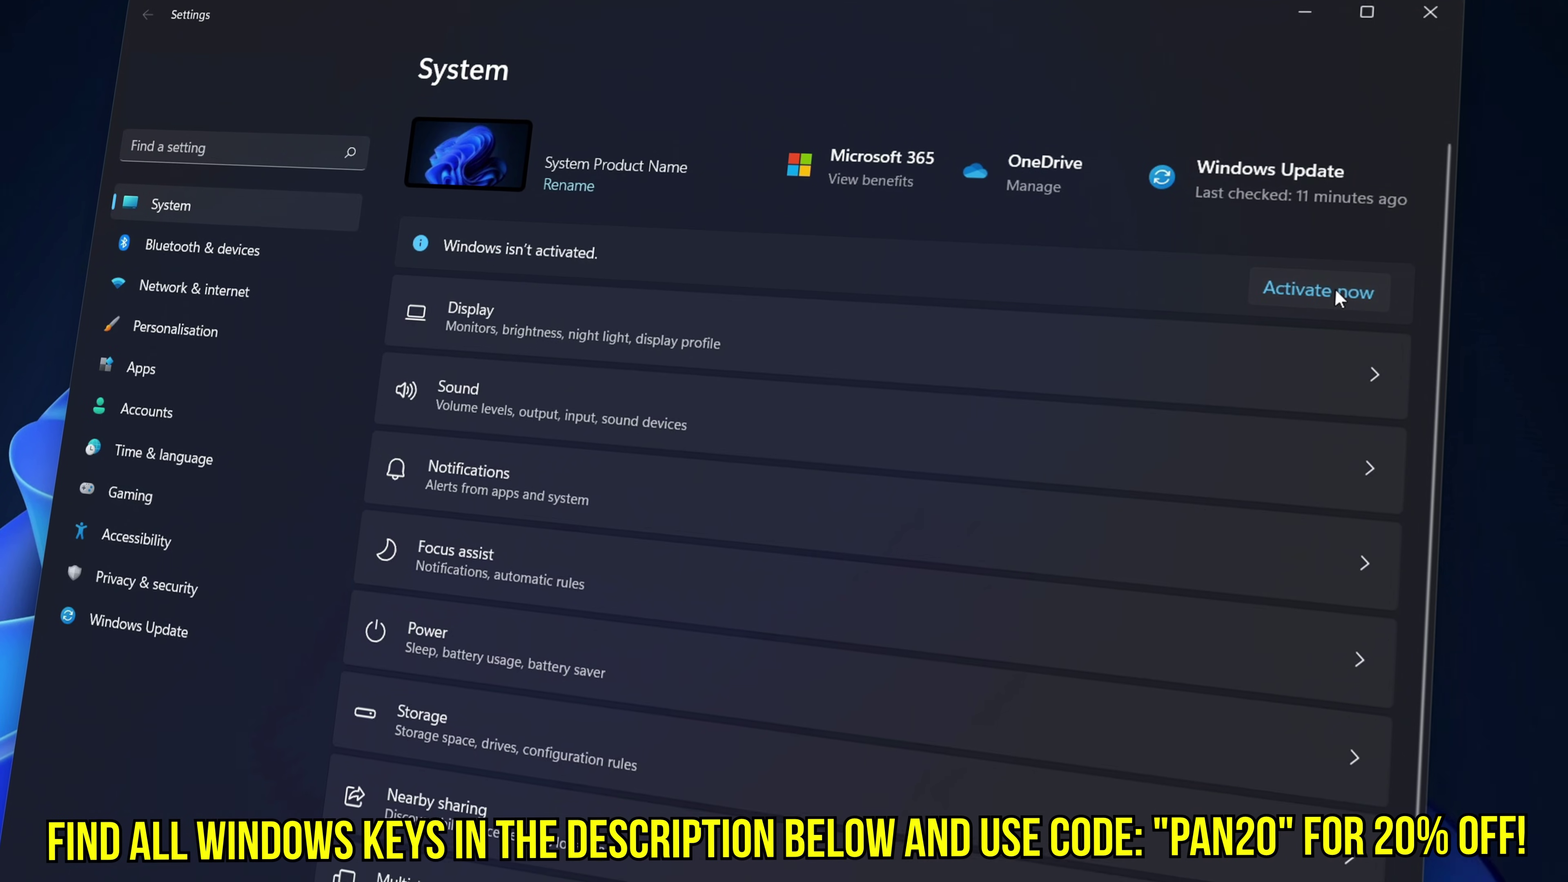
click(1334, 288)
click(1287, 321)
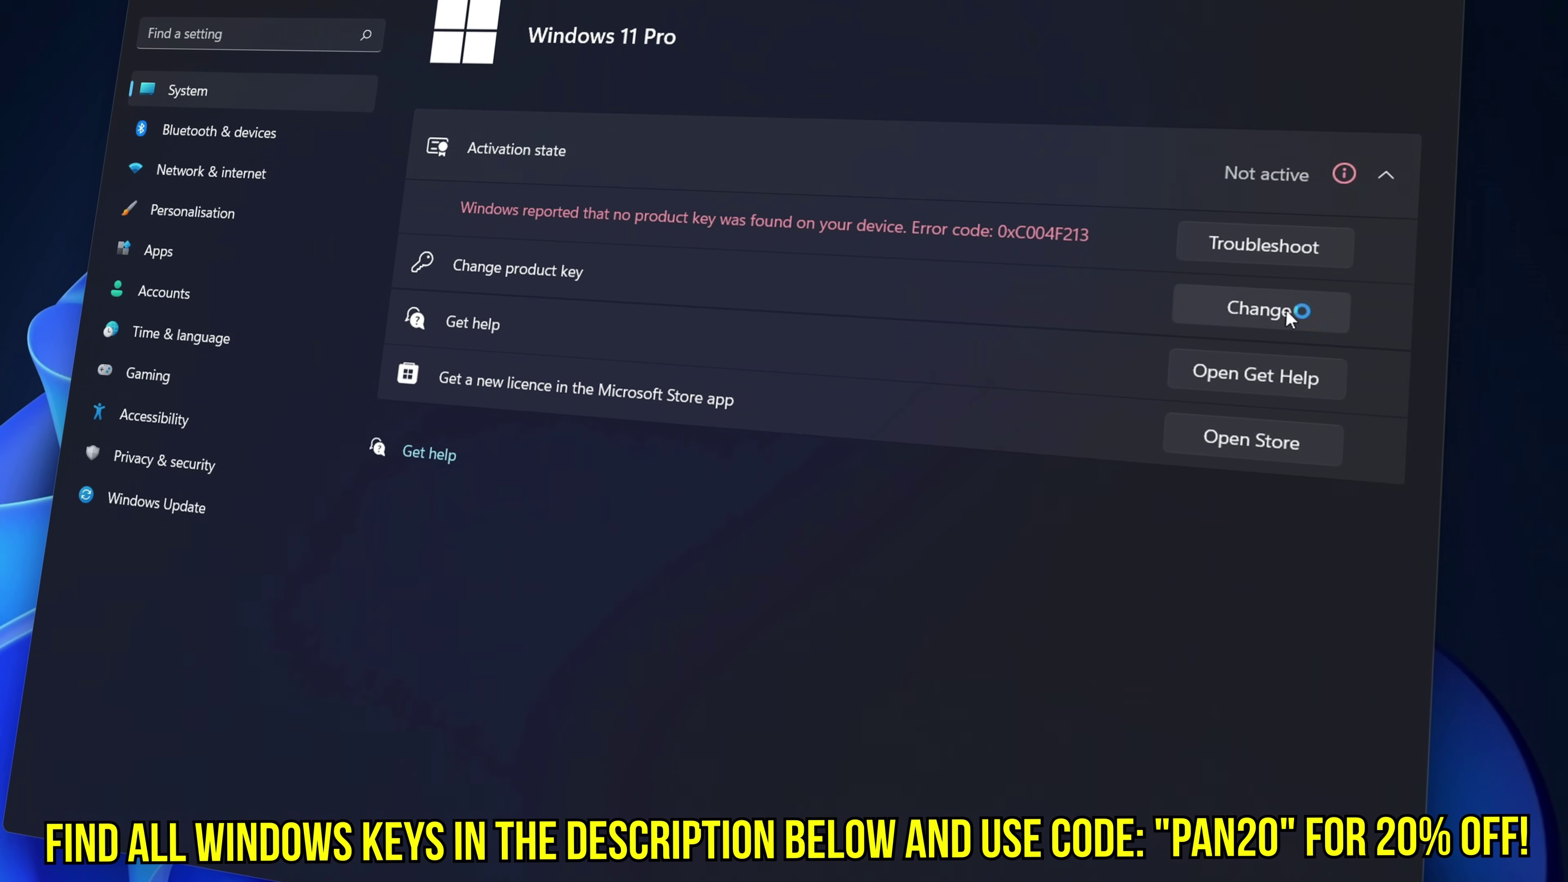
right_click(494, 421)
click(532, 448)
click(976, 594)
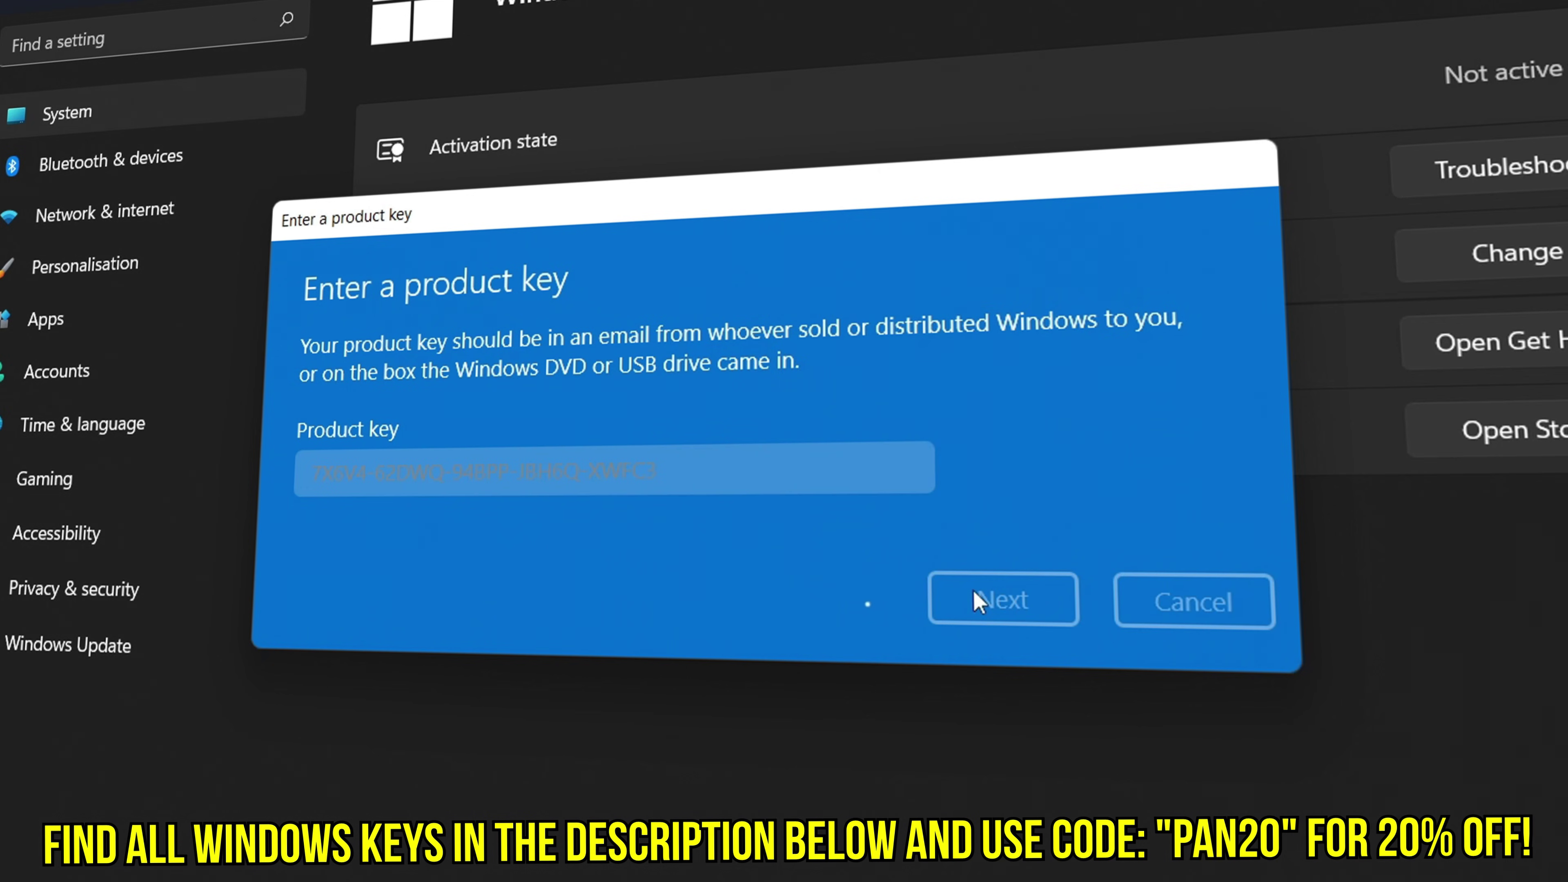
click(998, 511)
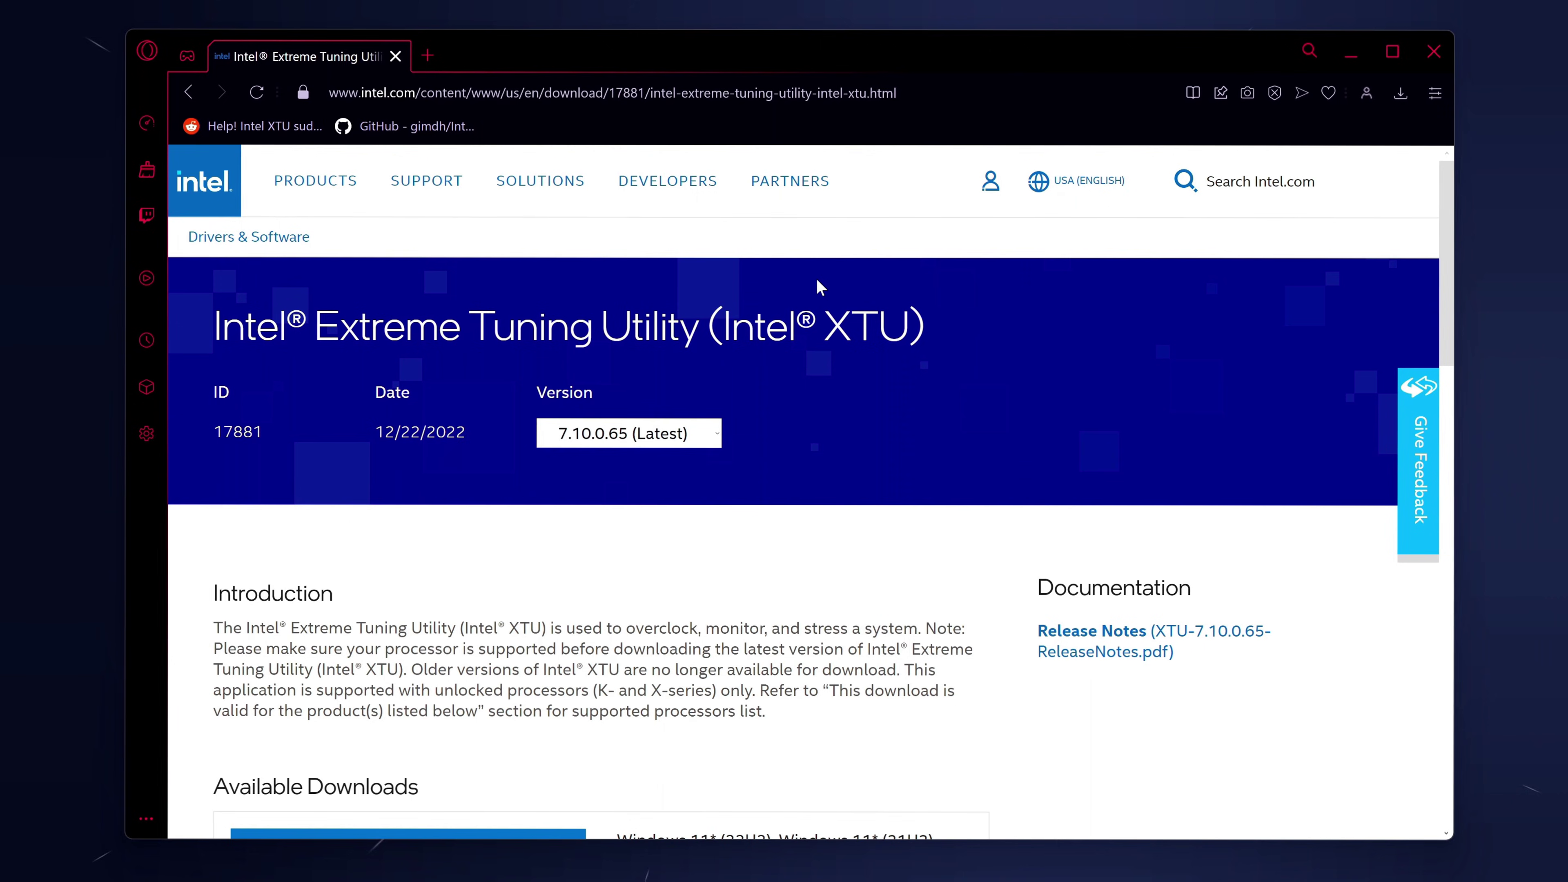
Download XTUSetup.exe, accepting Intel's licence, and save it into Desktop\undervolting
scroll(965, 314, down, 3)
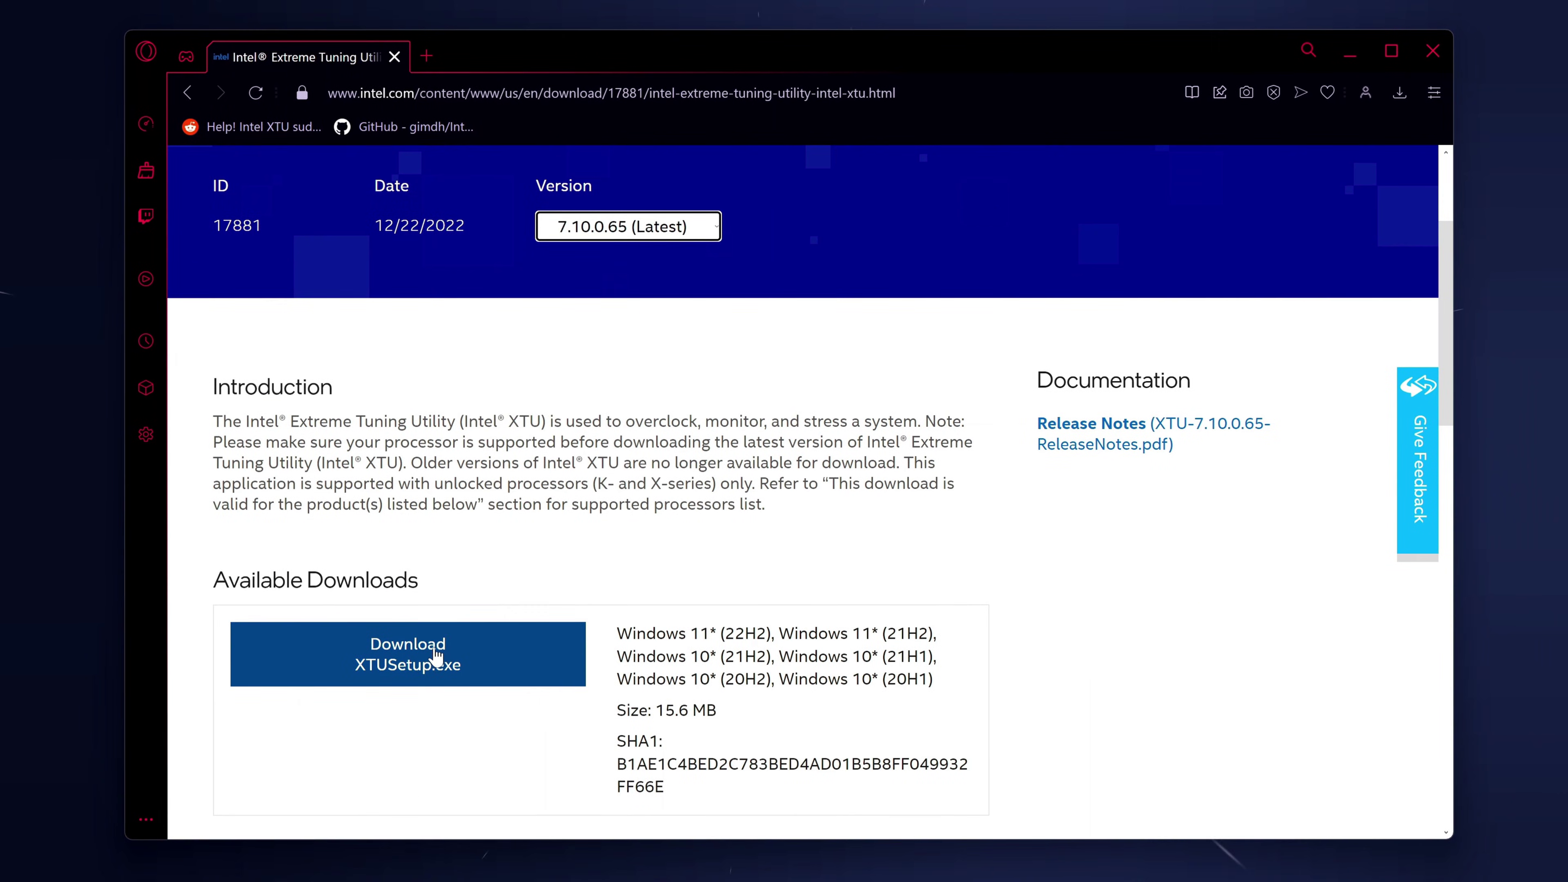
click(415, 665)
click(633, 710)
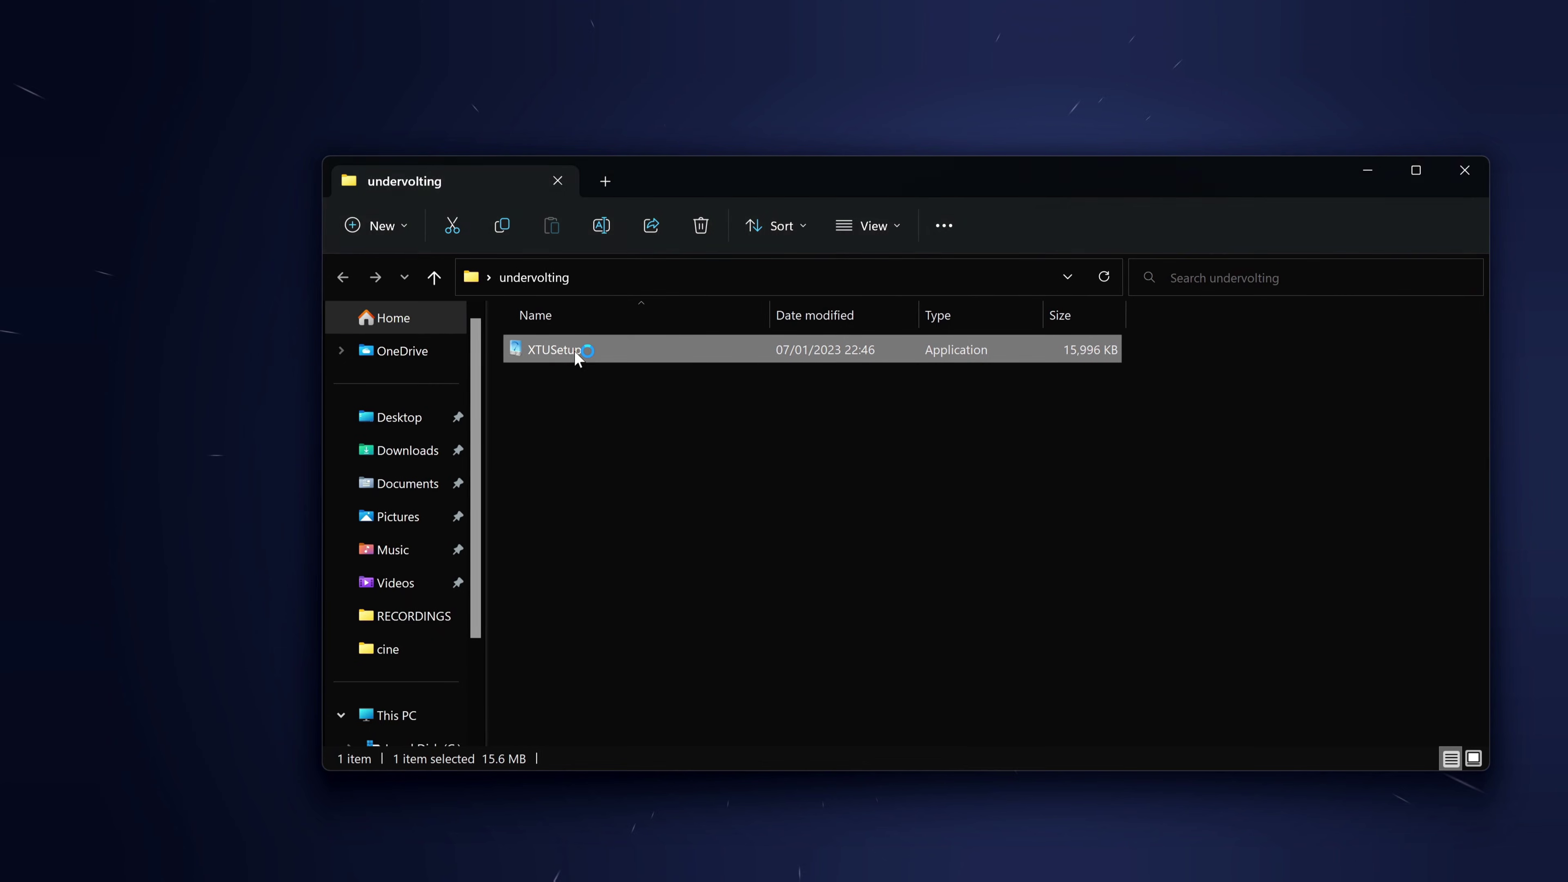
Run XTUSetup.exe, agree to the licence terms and install XTU 7.10.0.65 with admin approval
double_click(571, 353)
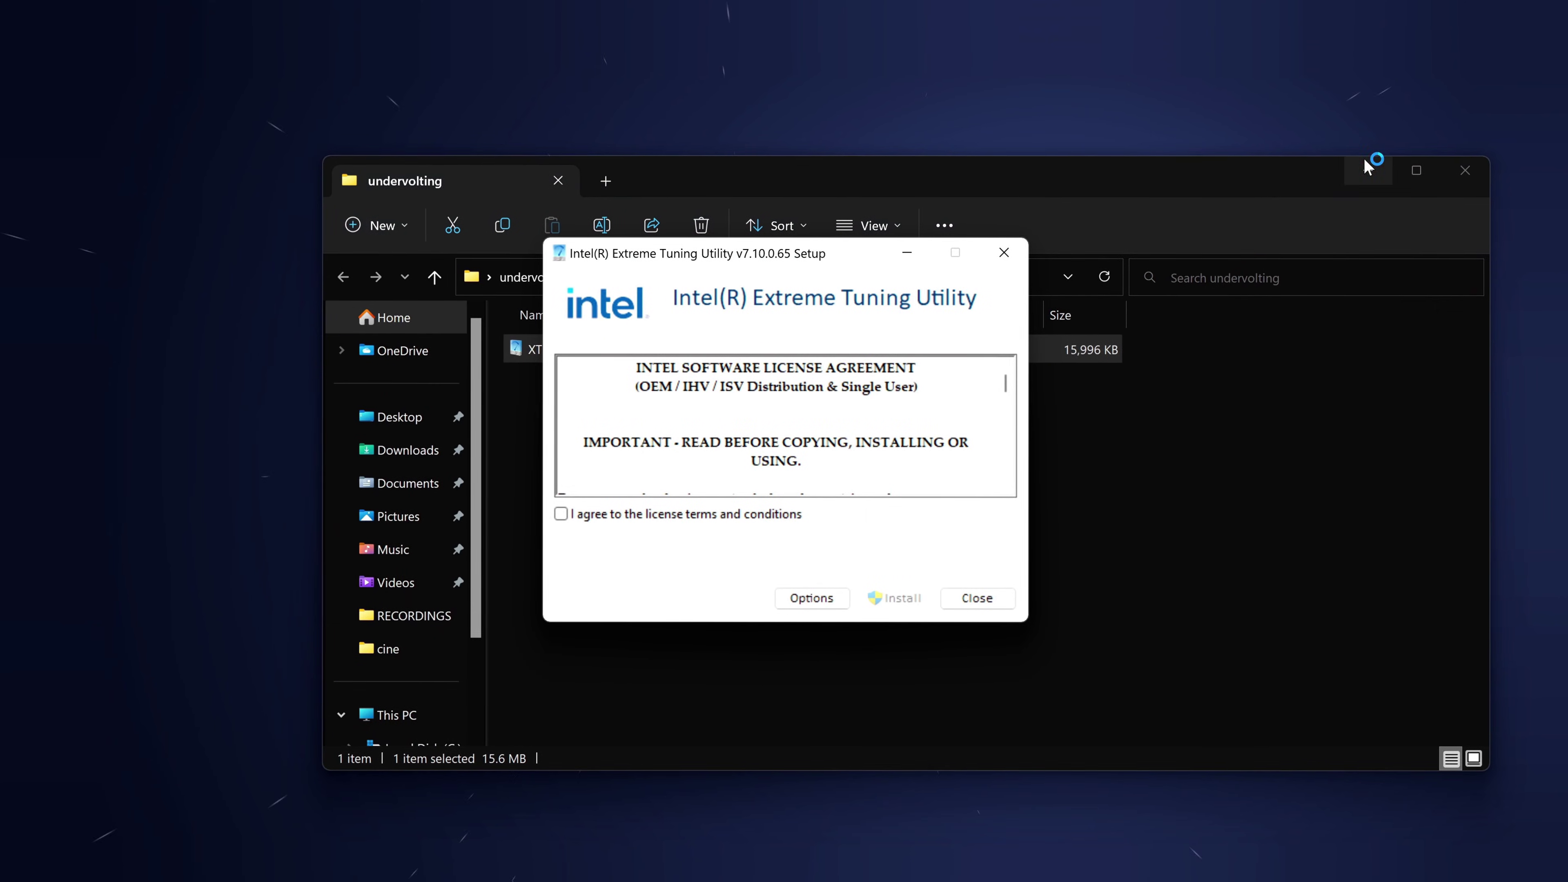
click(561, 514)
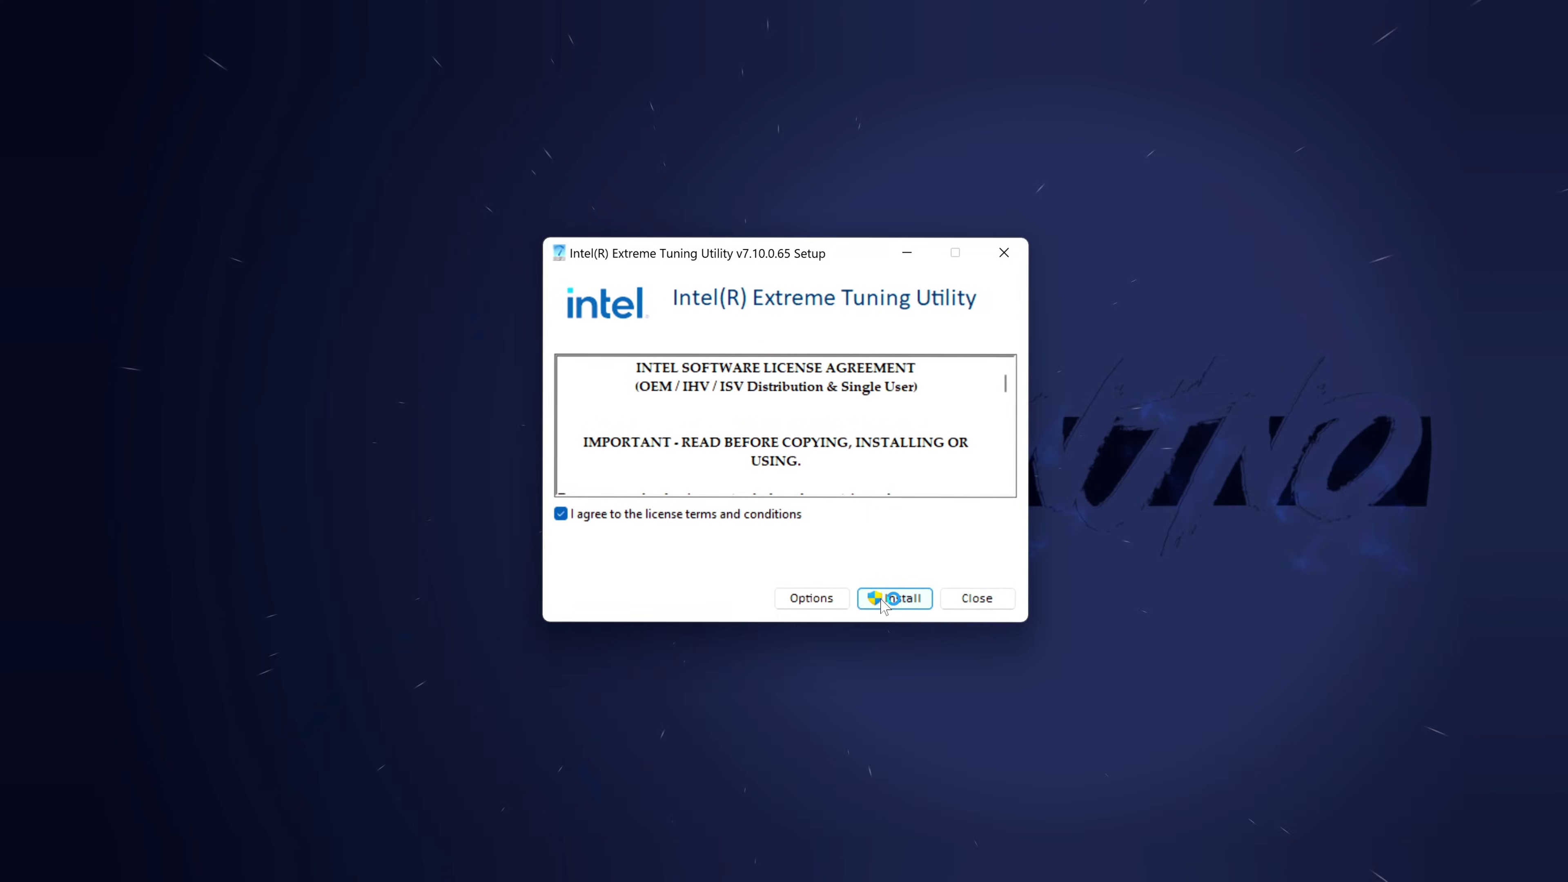
click(896, 597)
click(719, 621)
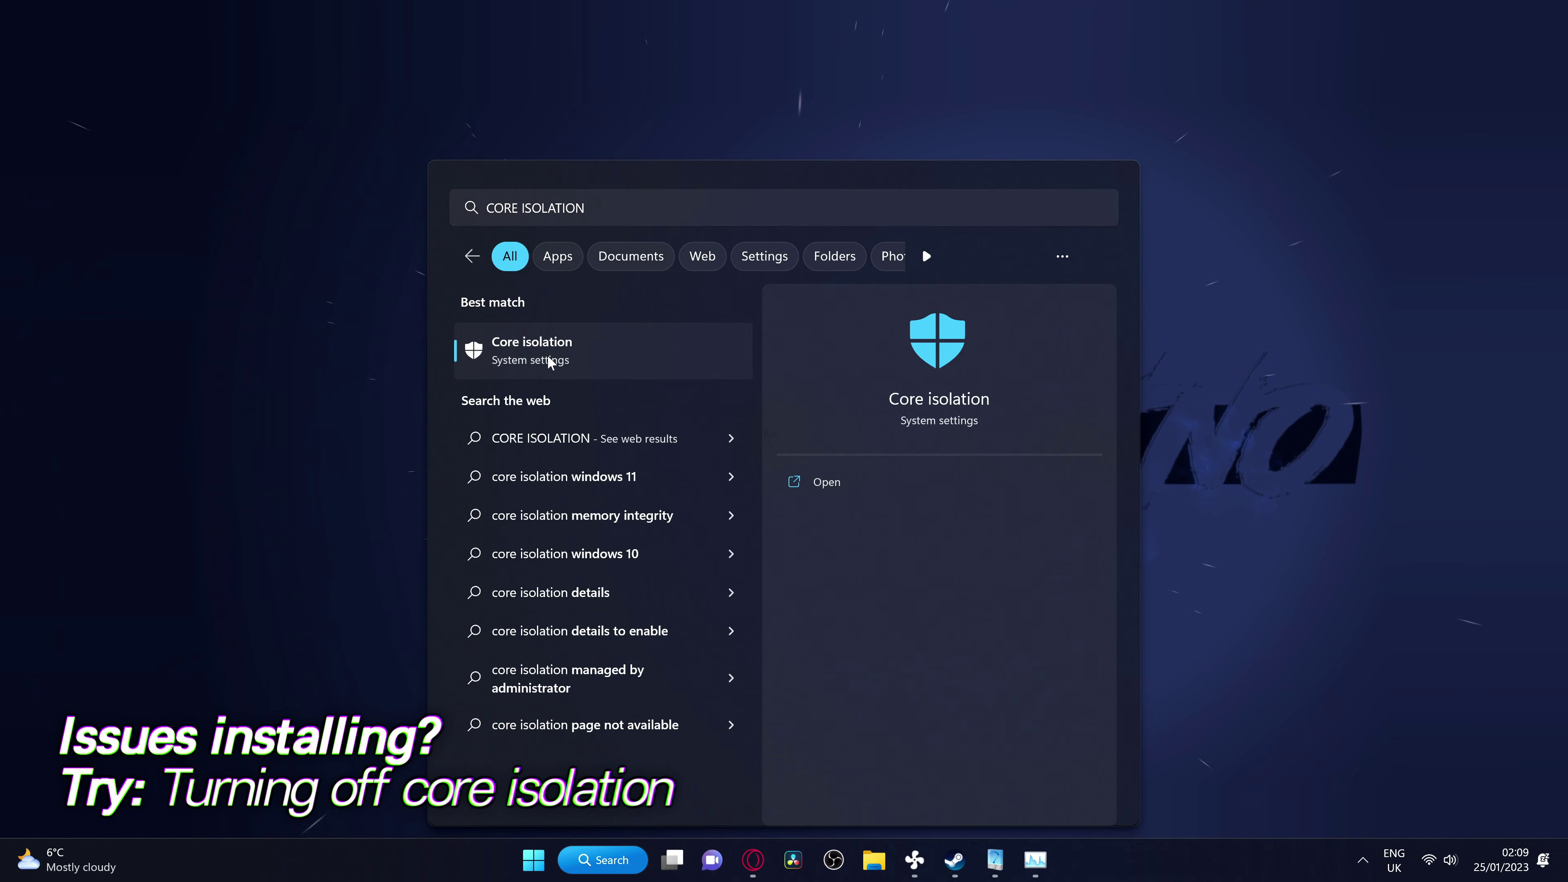
Search Start for 'core isolation' and open Core isolation to confirm Memory integrity is off
click(547, 354)
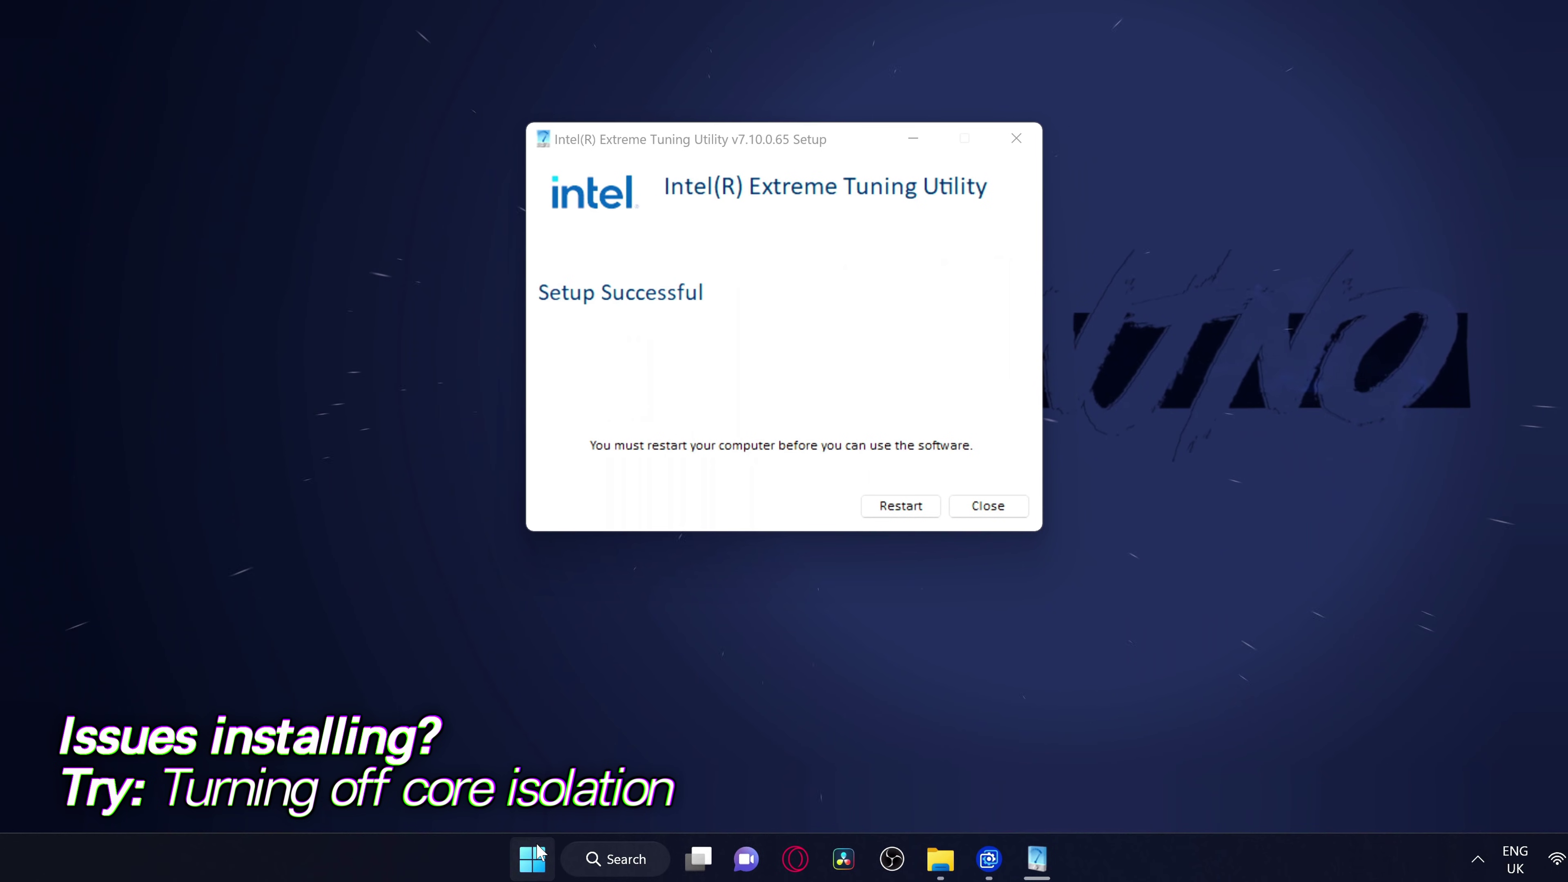
click(532, 859)
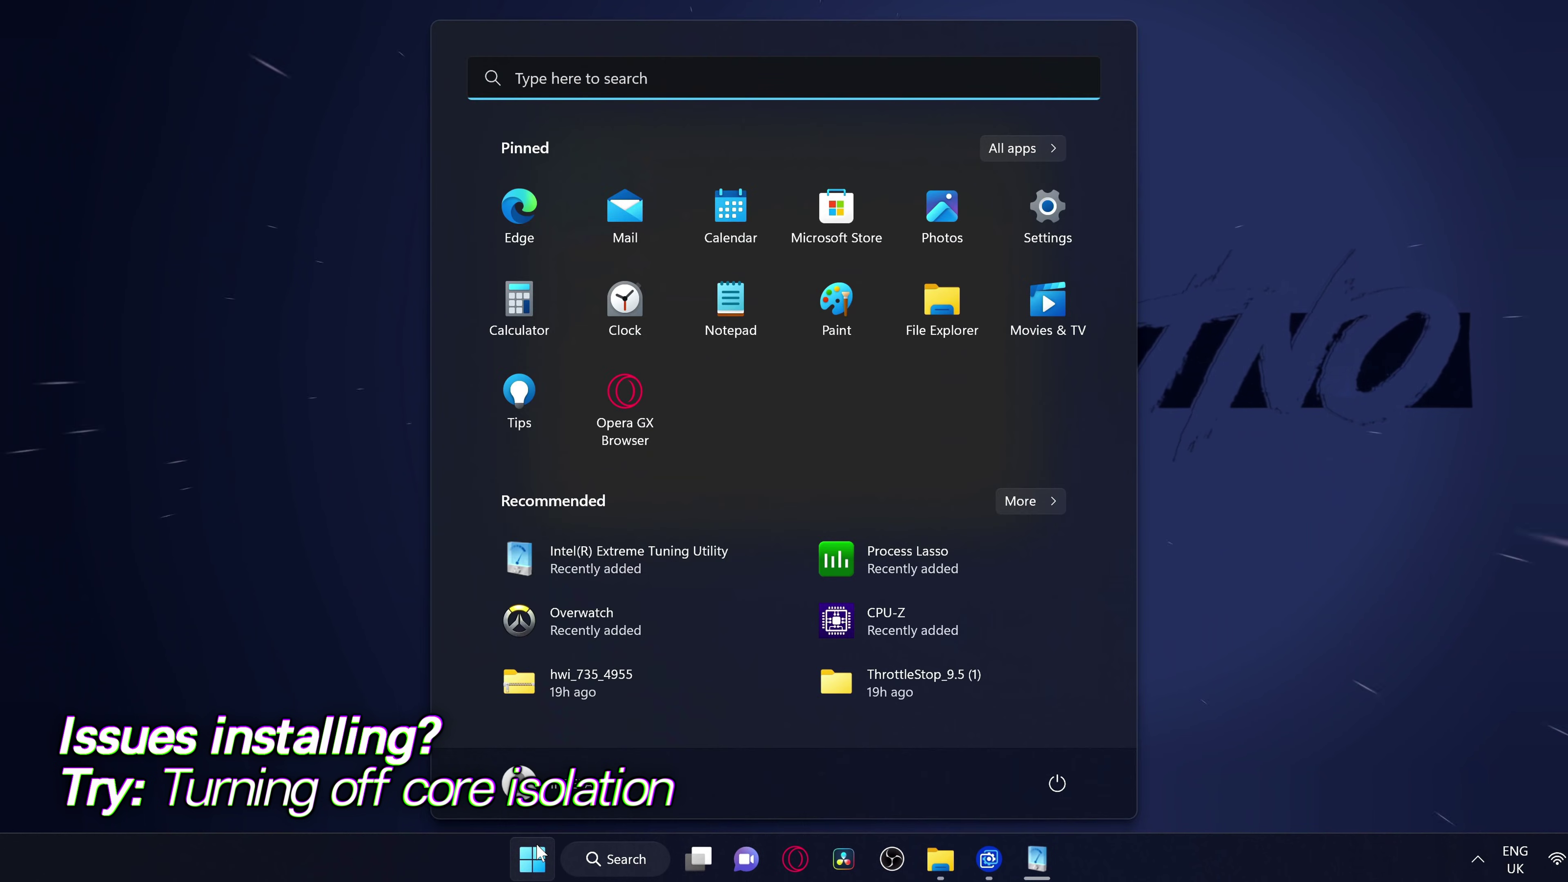
text(core isolation)
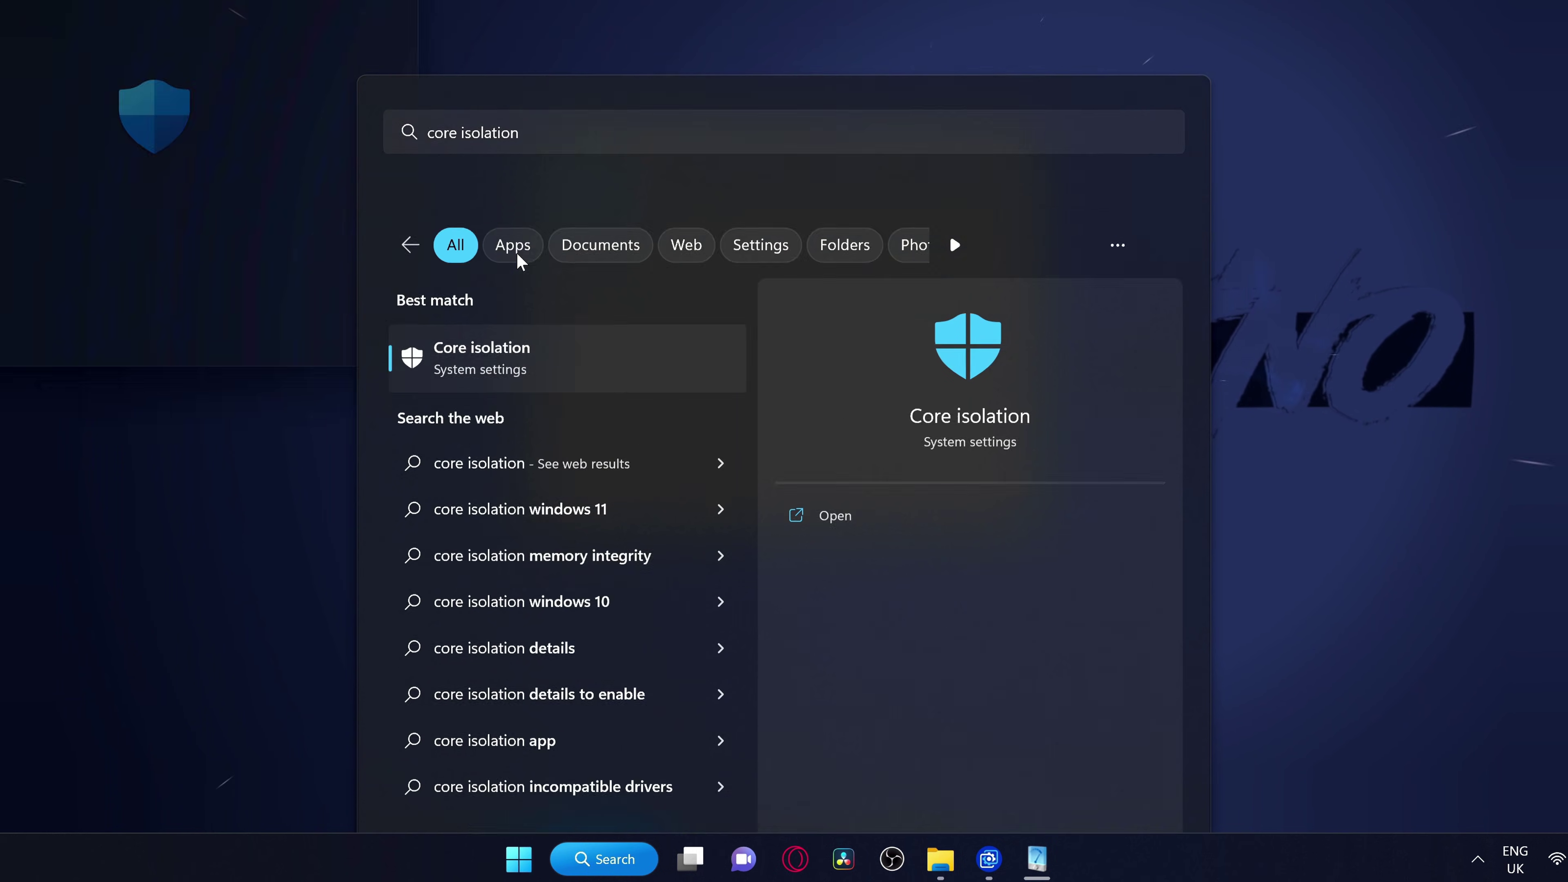
click(517, 255)
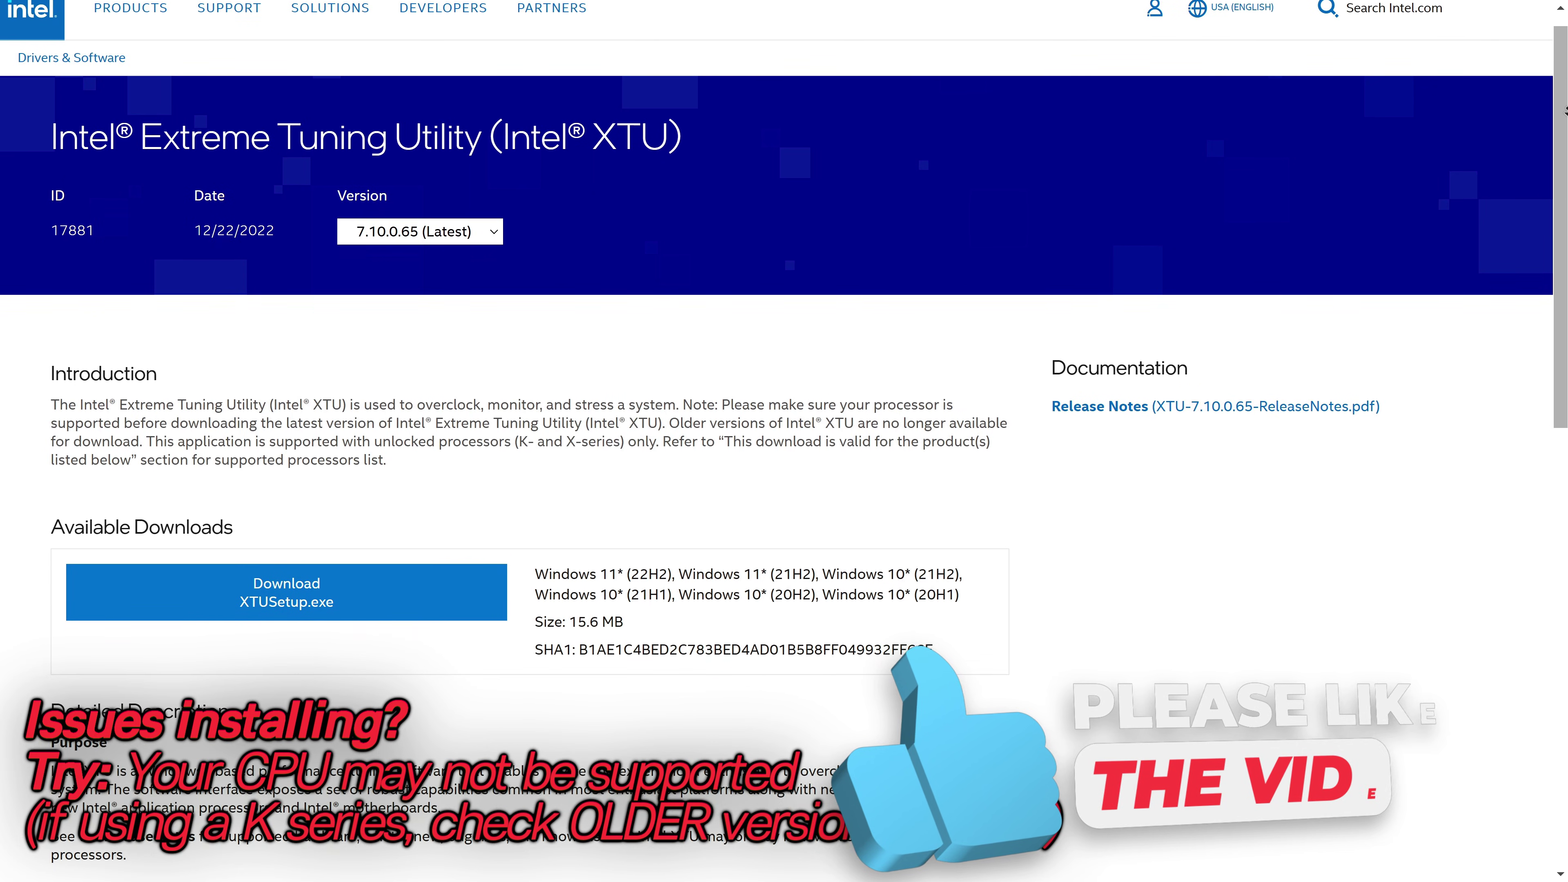
Scroll the XTU download page down to the list of supported processors
scroll(784, 433, down, 1)
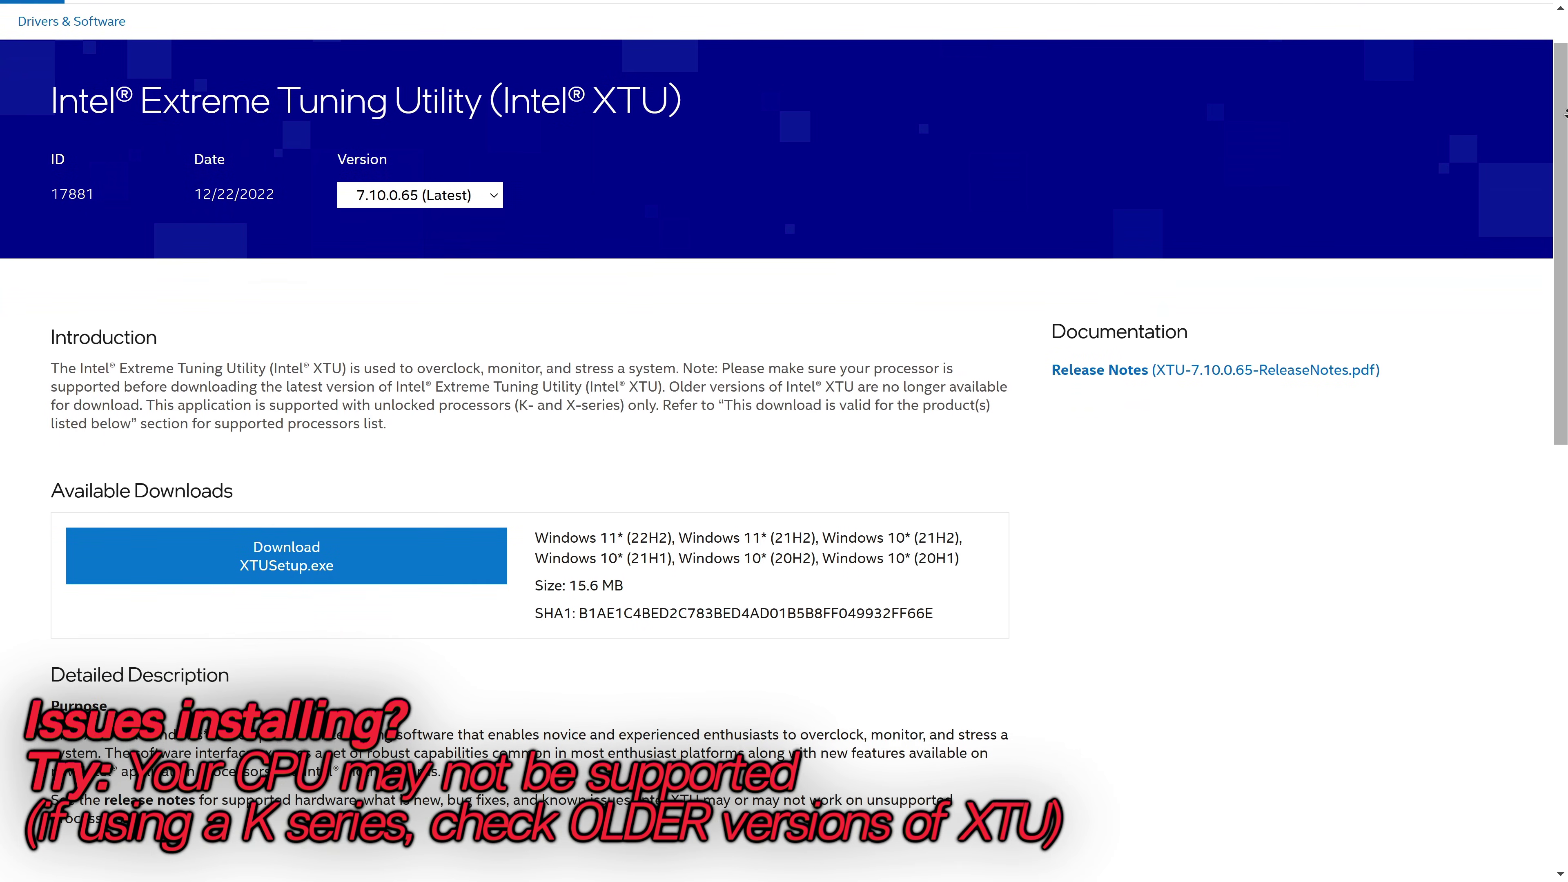
scroll(784, 433, down, 2)
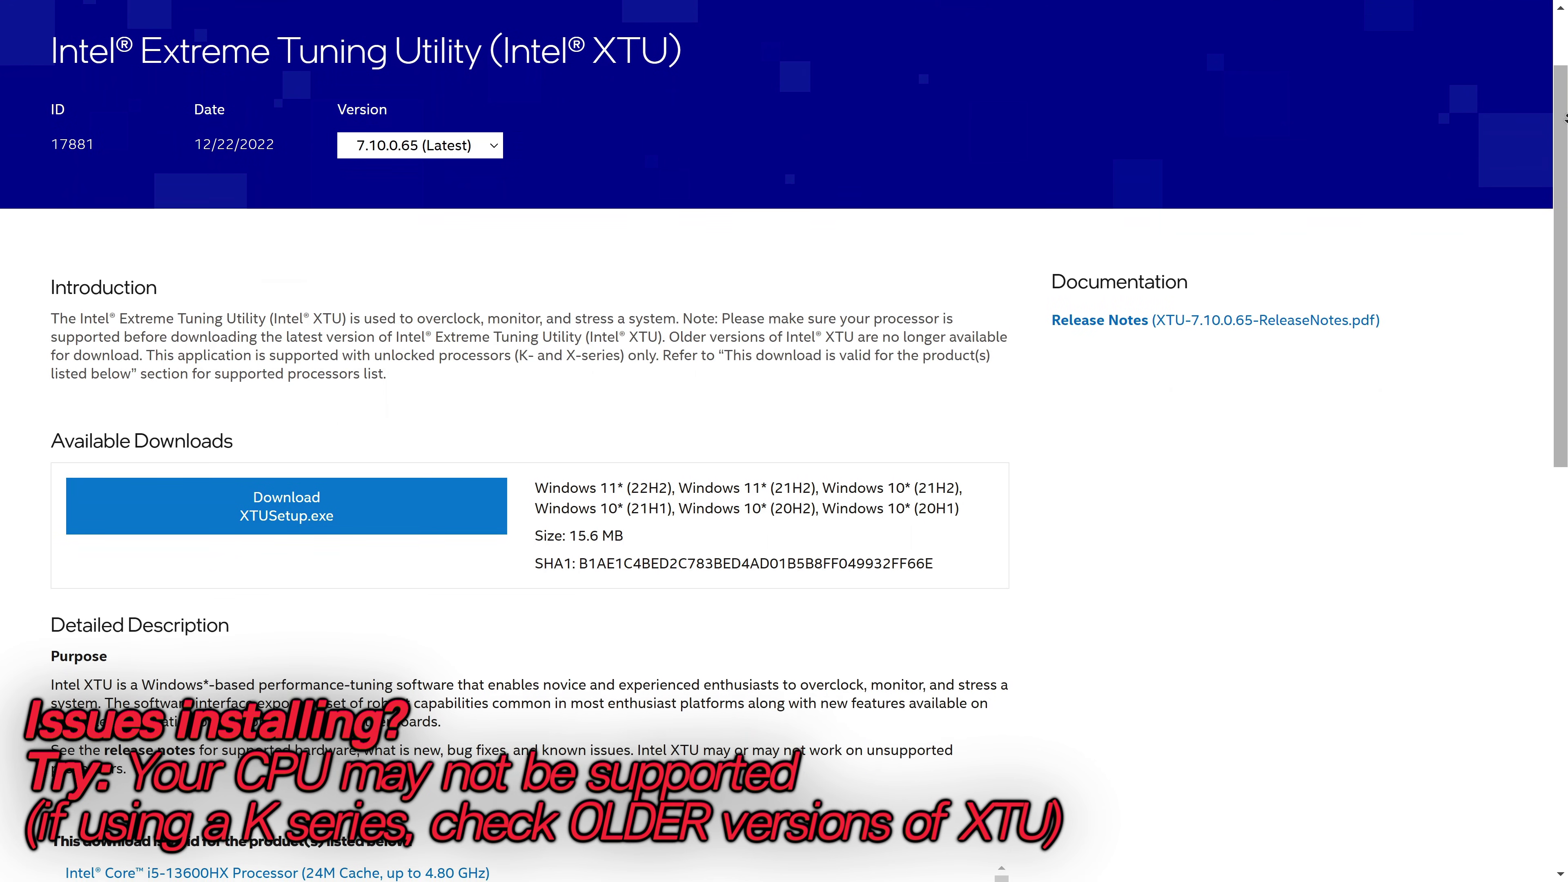
scroll(784, 432, down, 2)
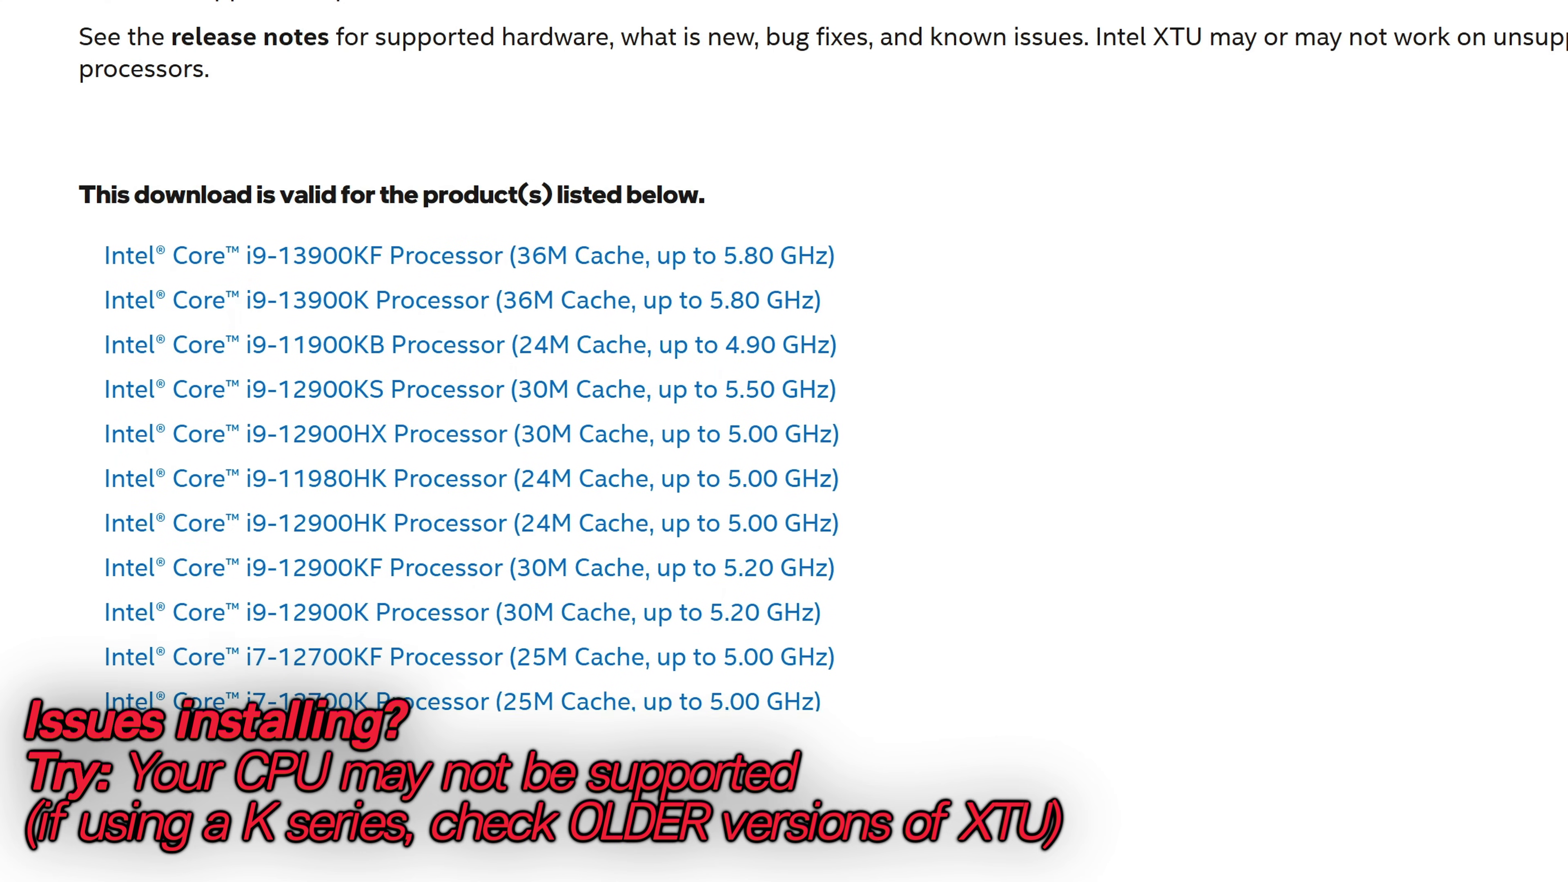
scroll(469, 463, down, 3)
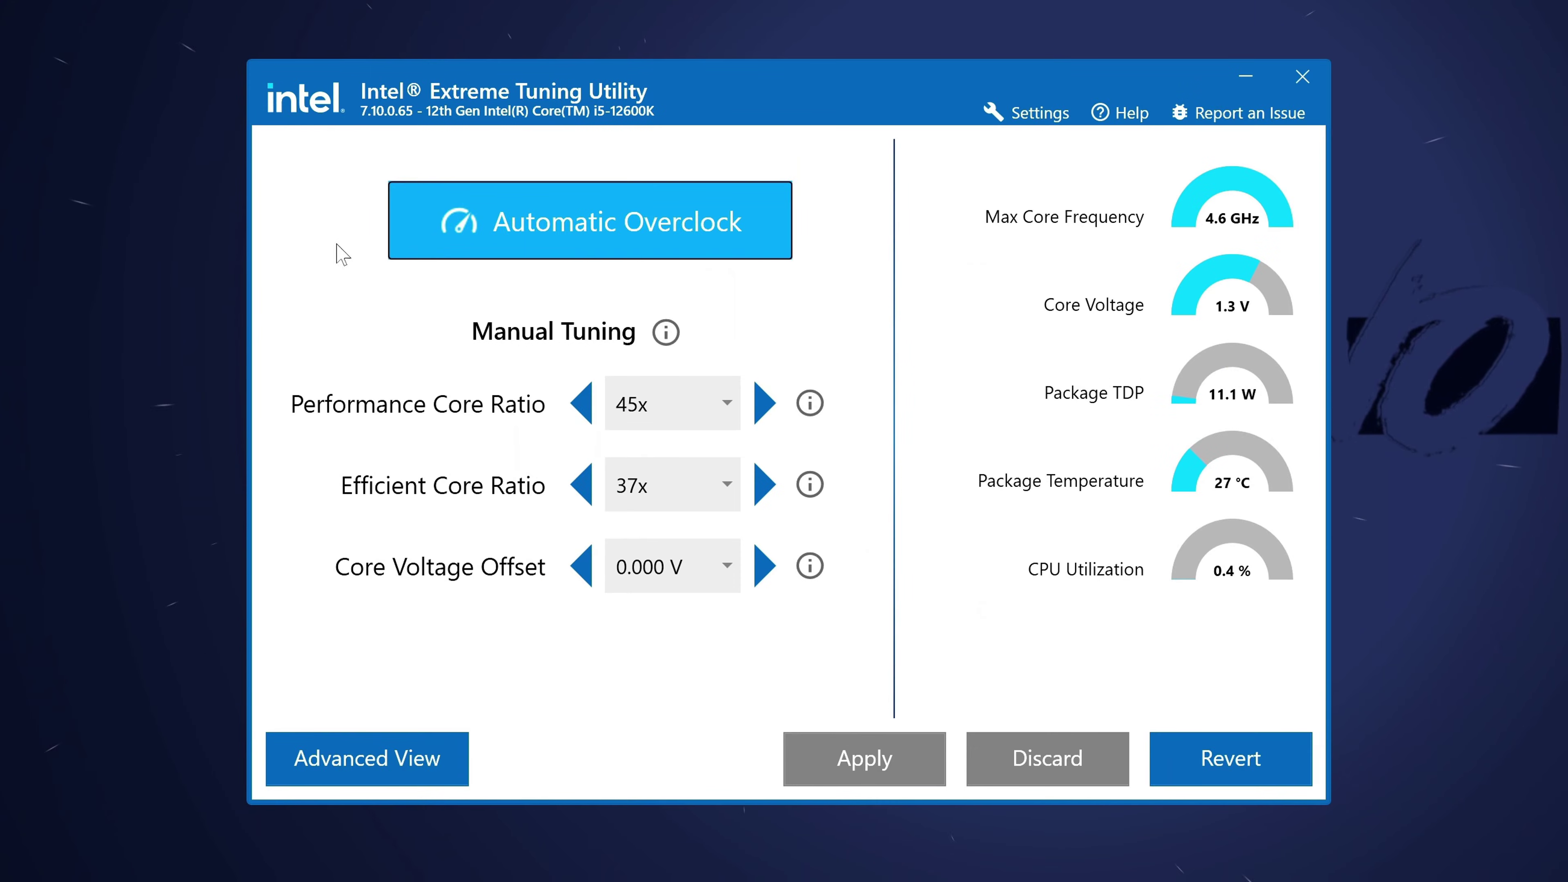
click(370, 745)
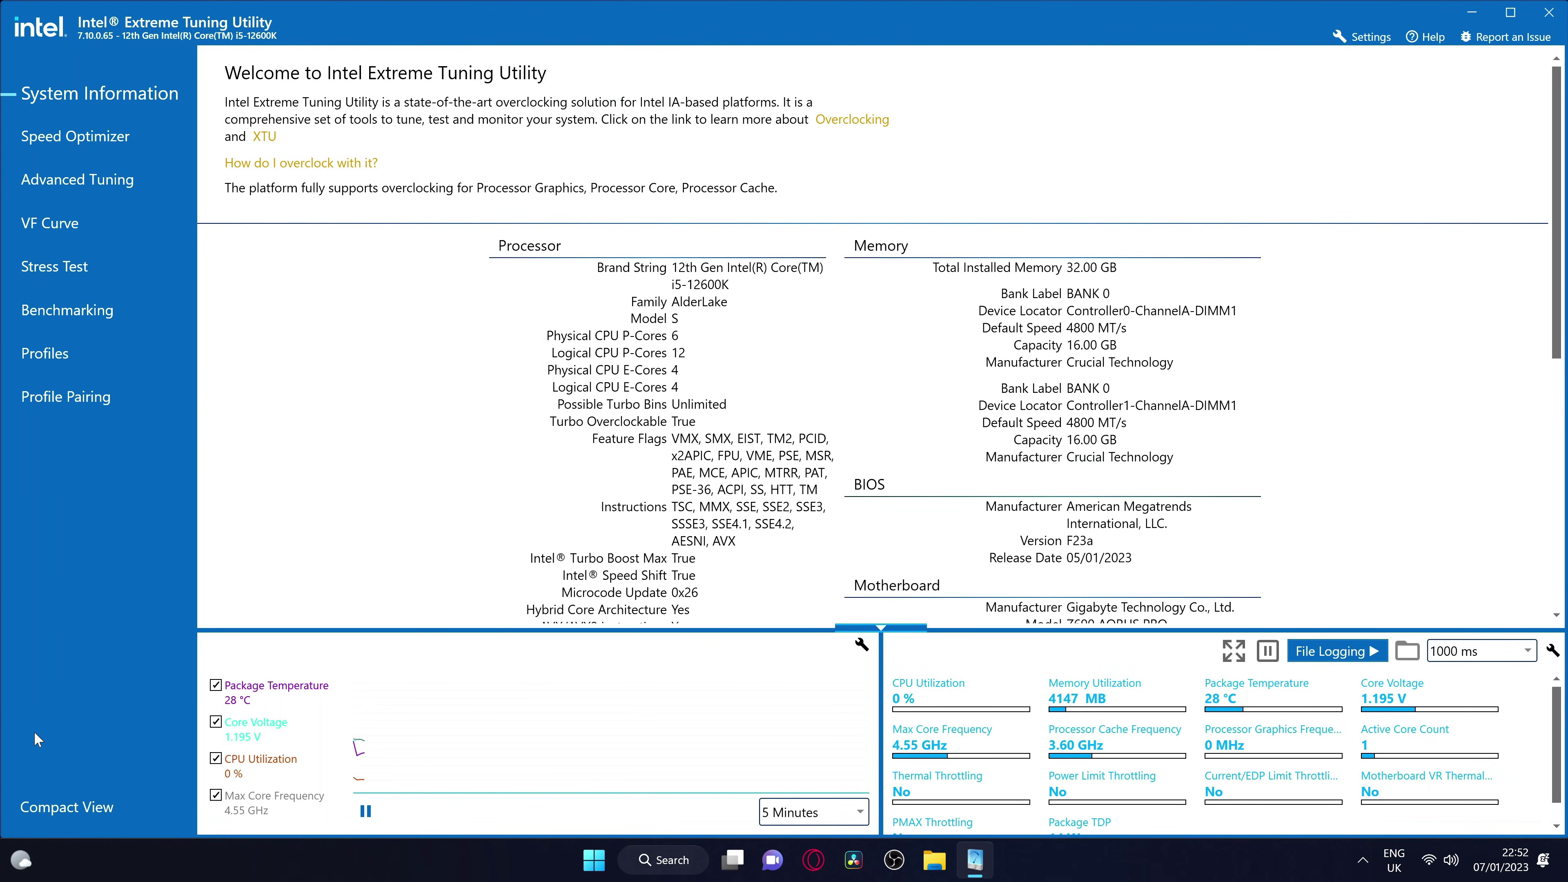
click(54, 800)
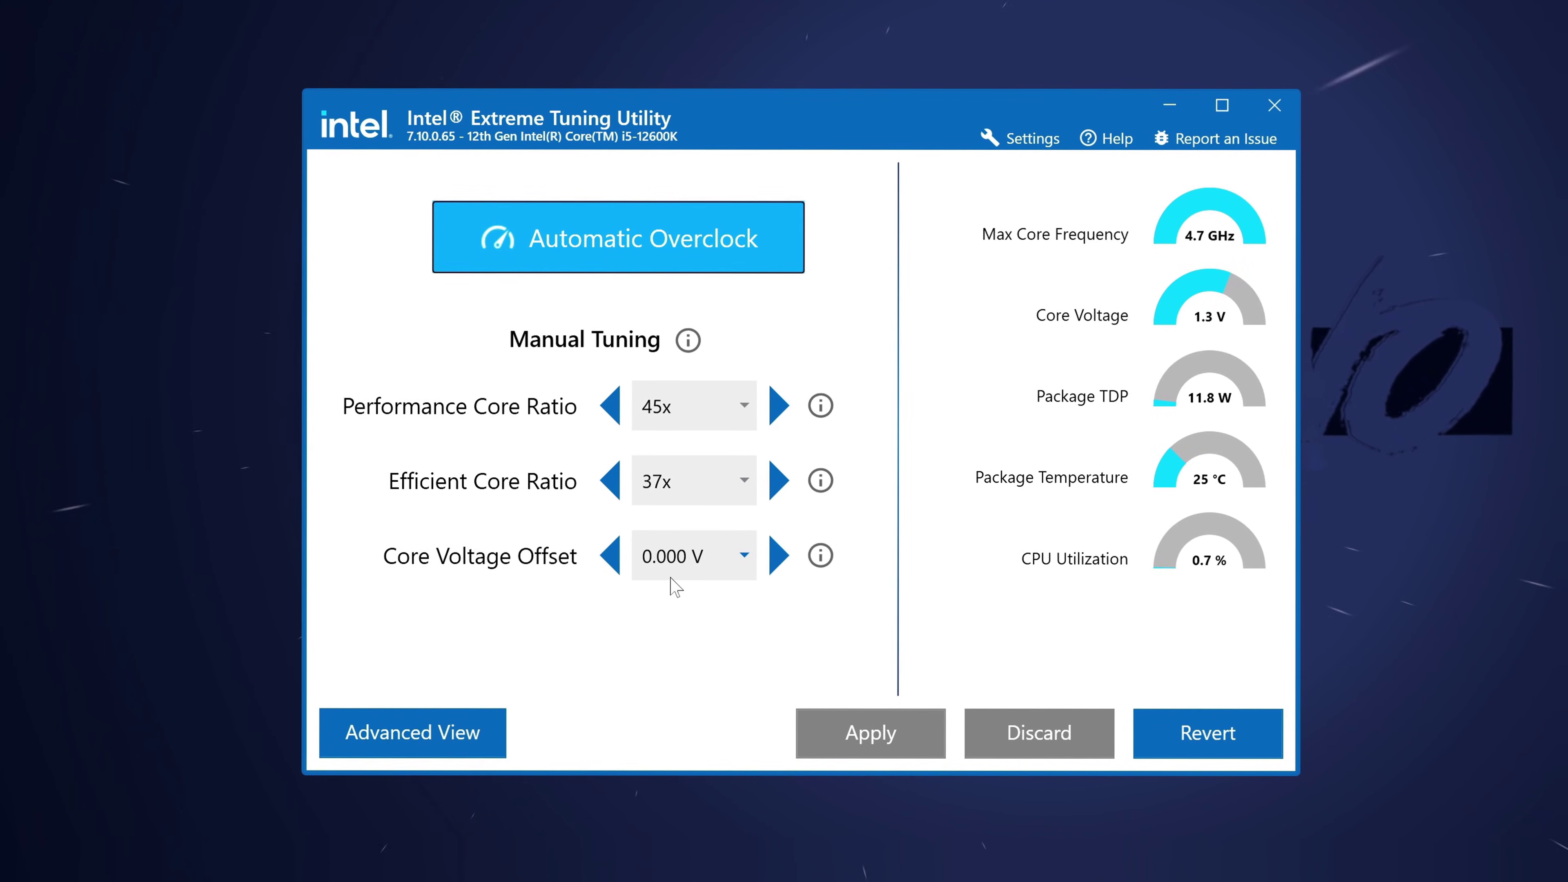
Accept XTU's overclocking disclaimer after nudging Core Voltage Offset, then return it to 0.000 V
click(610, 556)
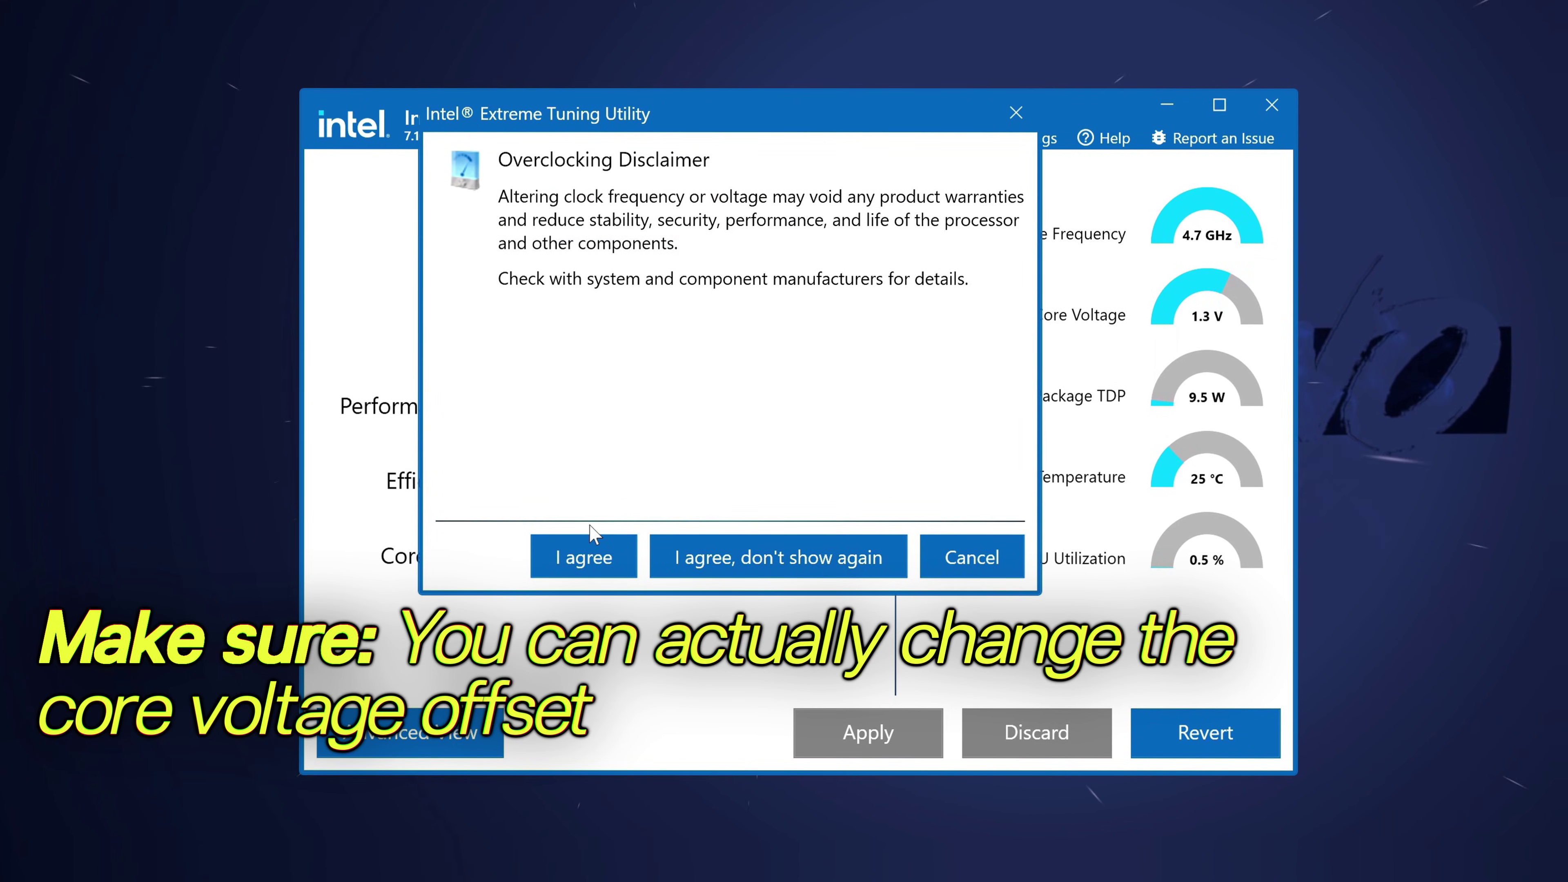
click(591, 540)
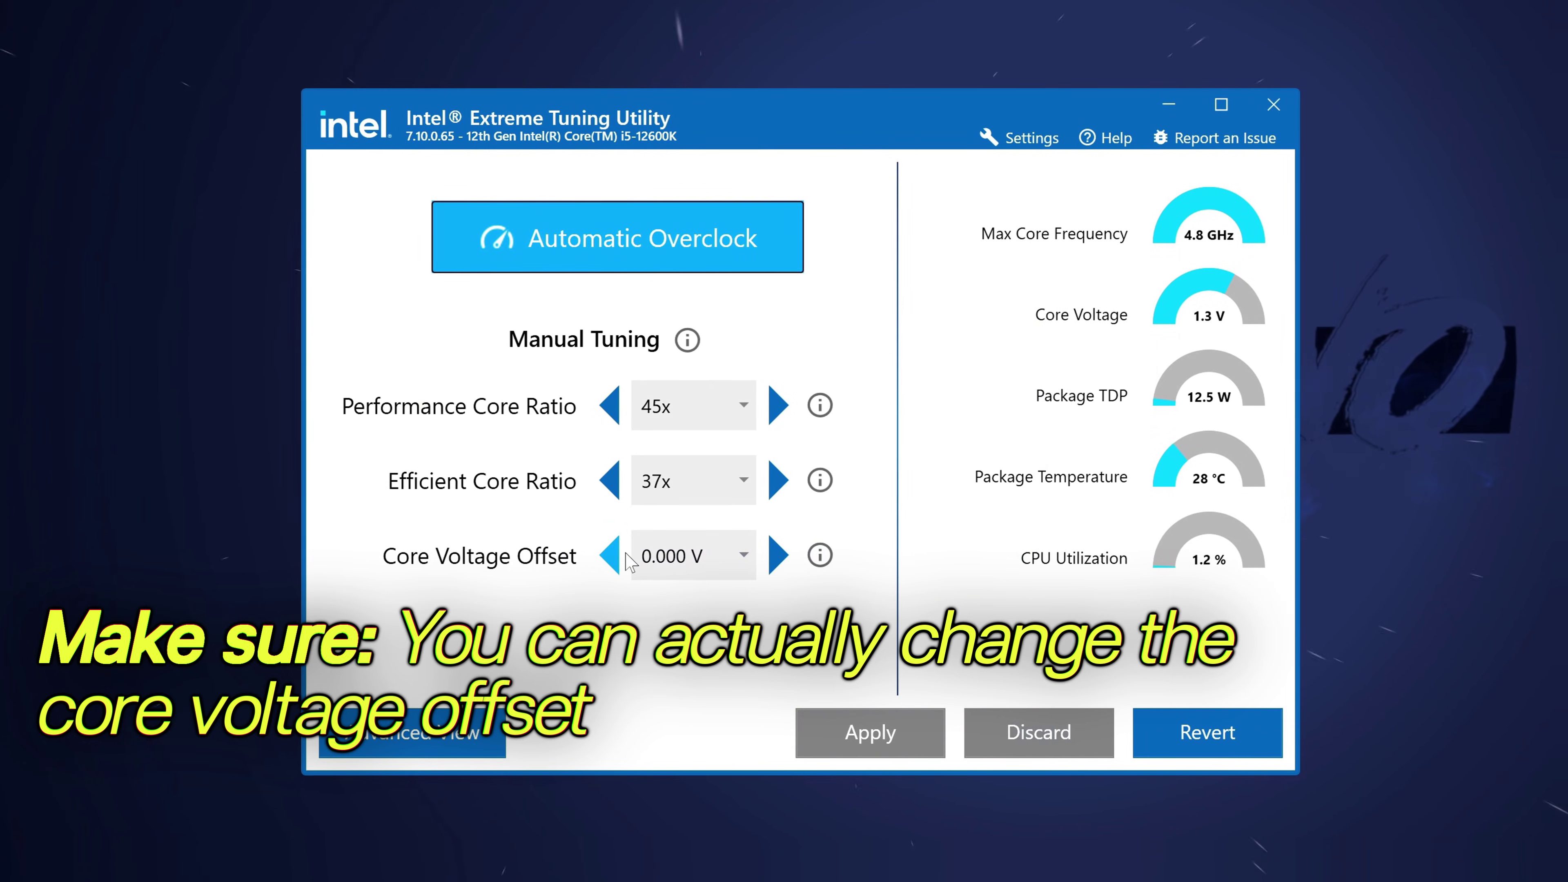
scroll(633, 559, down, 1)
scroll(639, 556, up, 2)
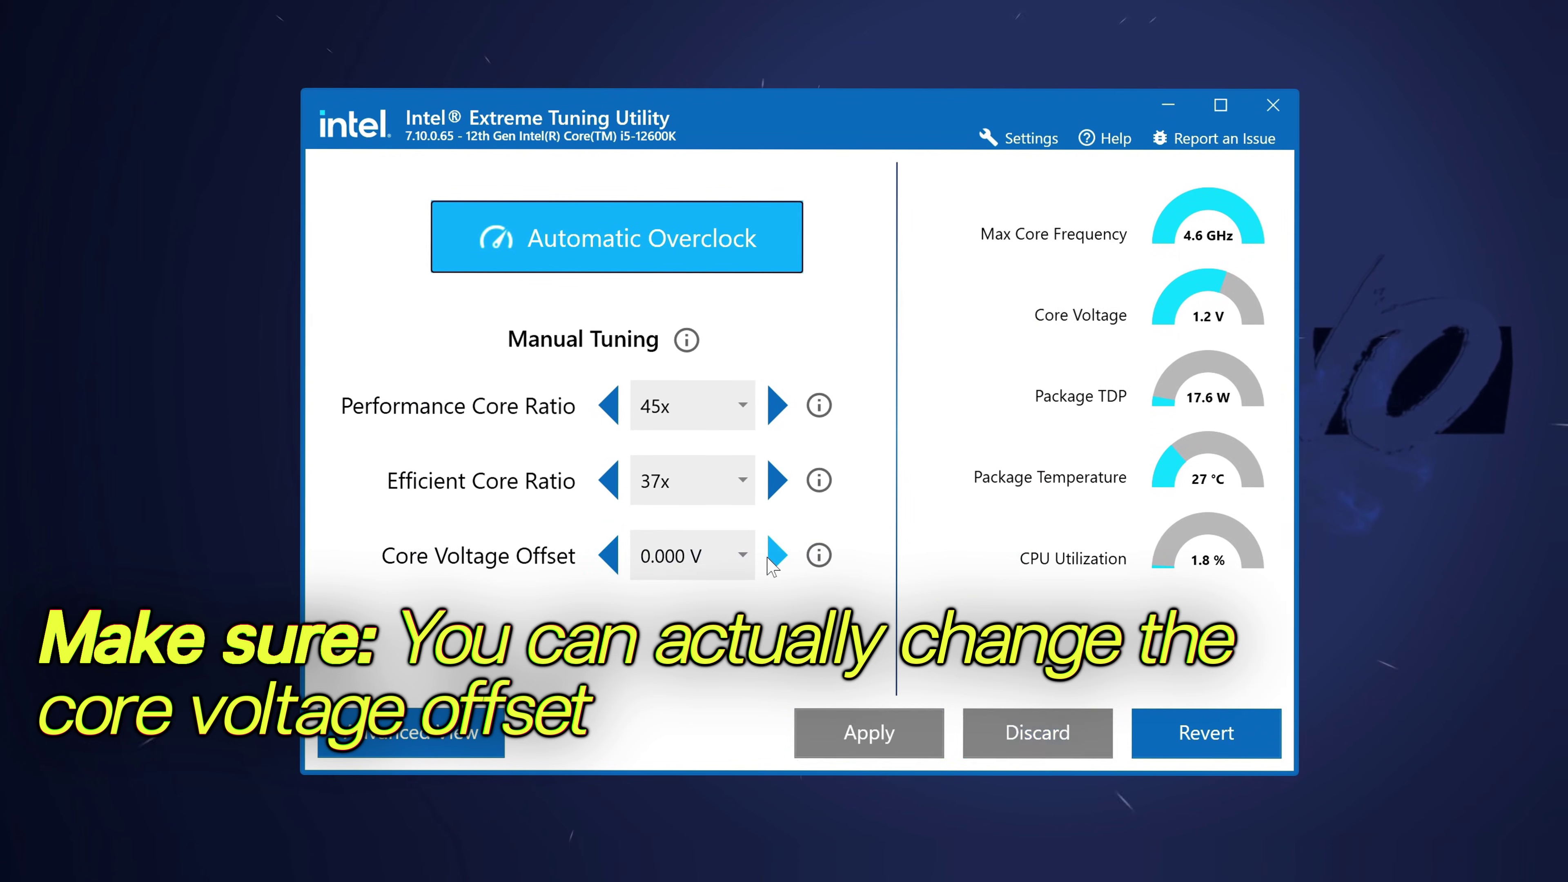
click(614, 555)
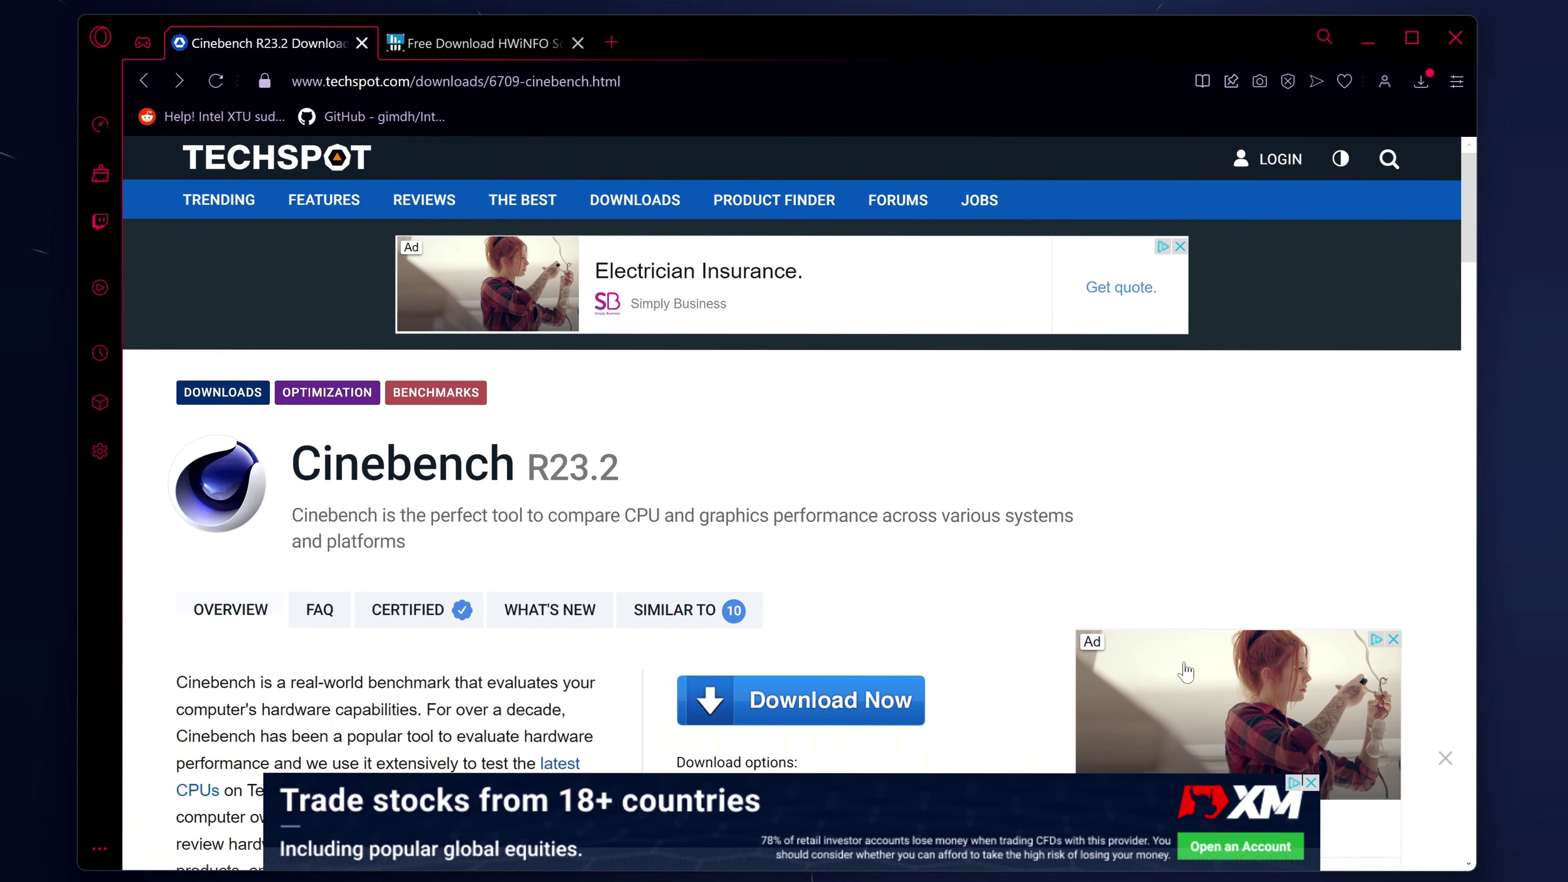
Start the Cinebench R23.2 download and download the HWiNFO Beta from the FossHub mirror
scroll(1186, 670, down, 5)
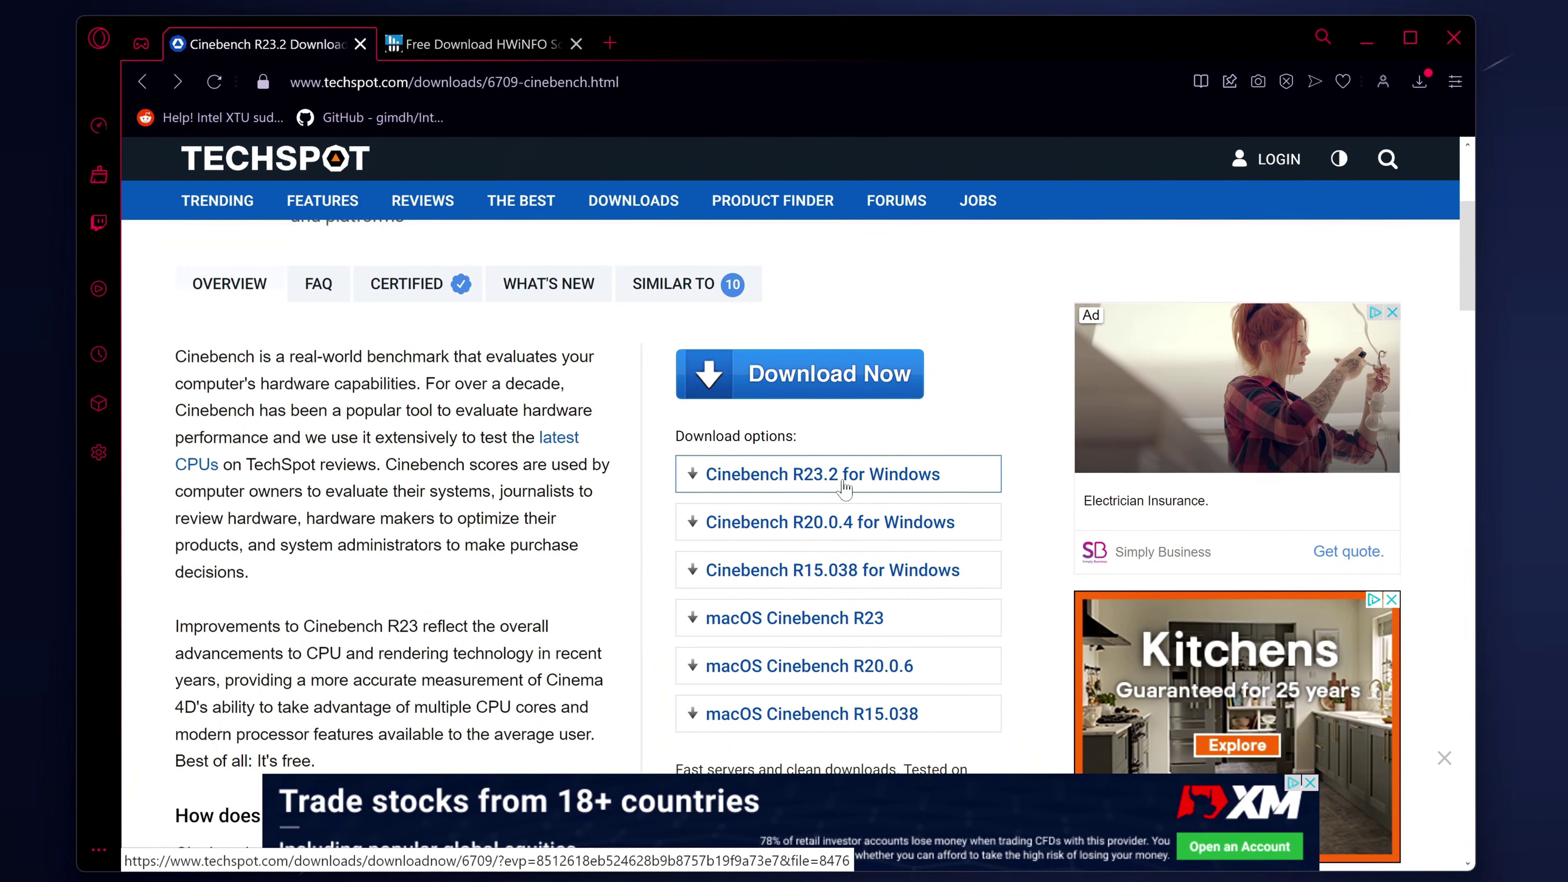
click(844, 488)
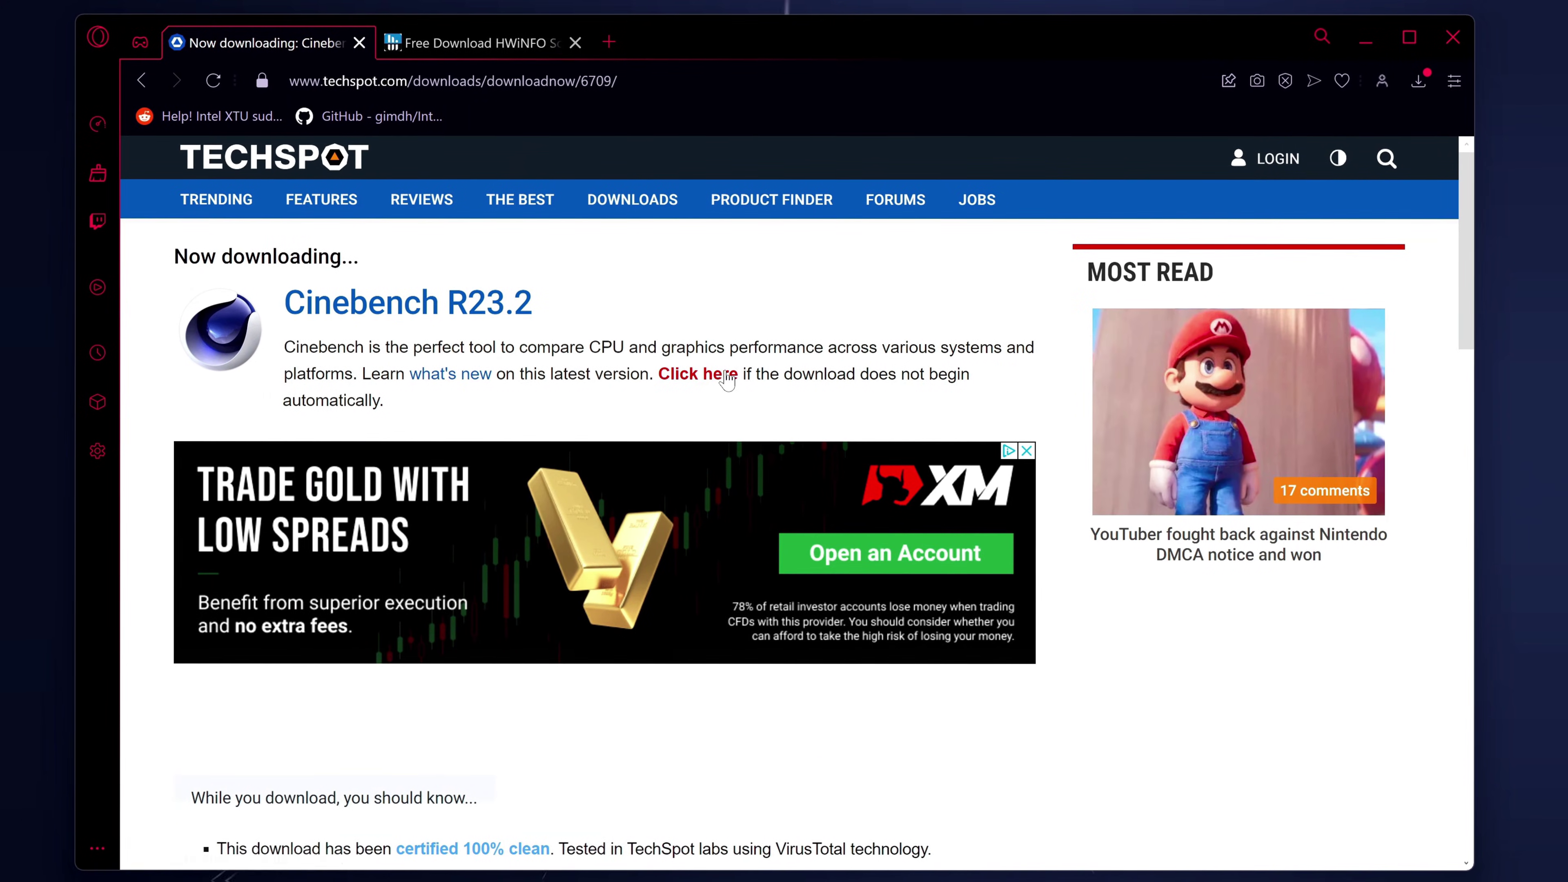
click(476, 42)
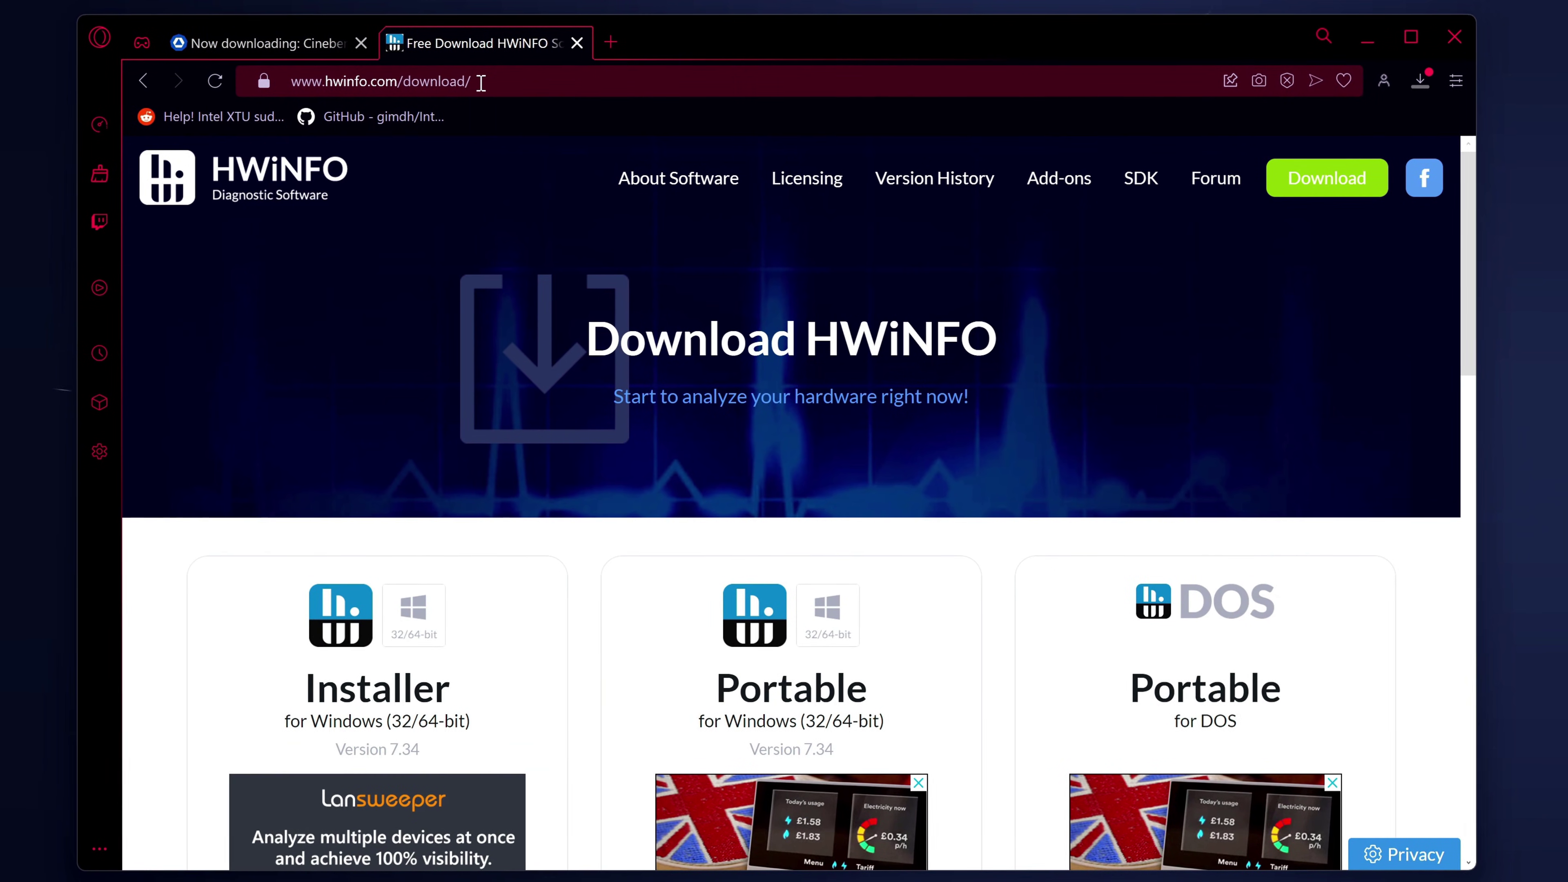
scroll(480, 459, down, 3)
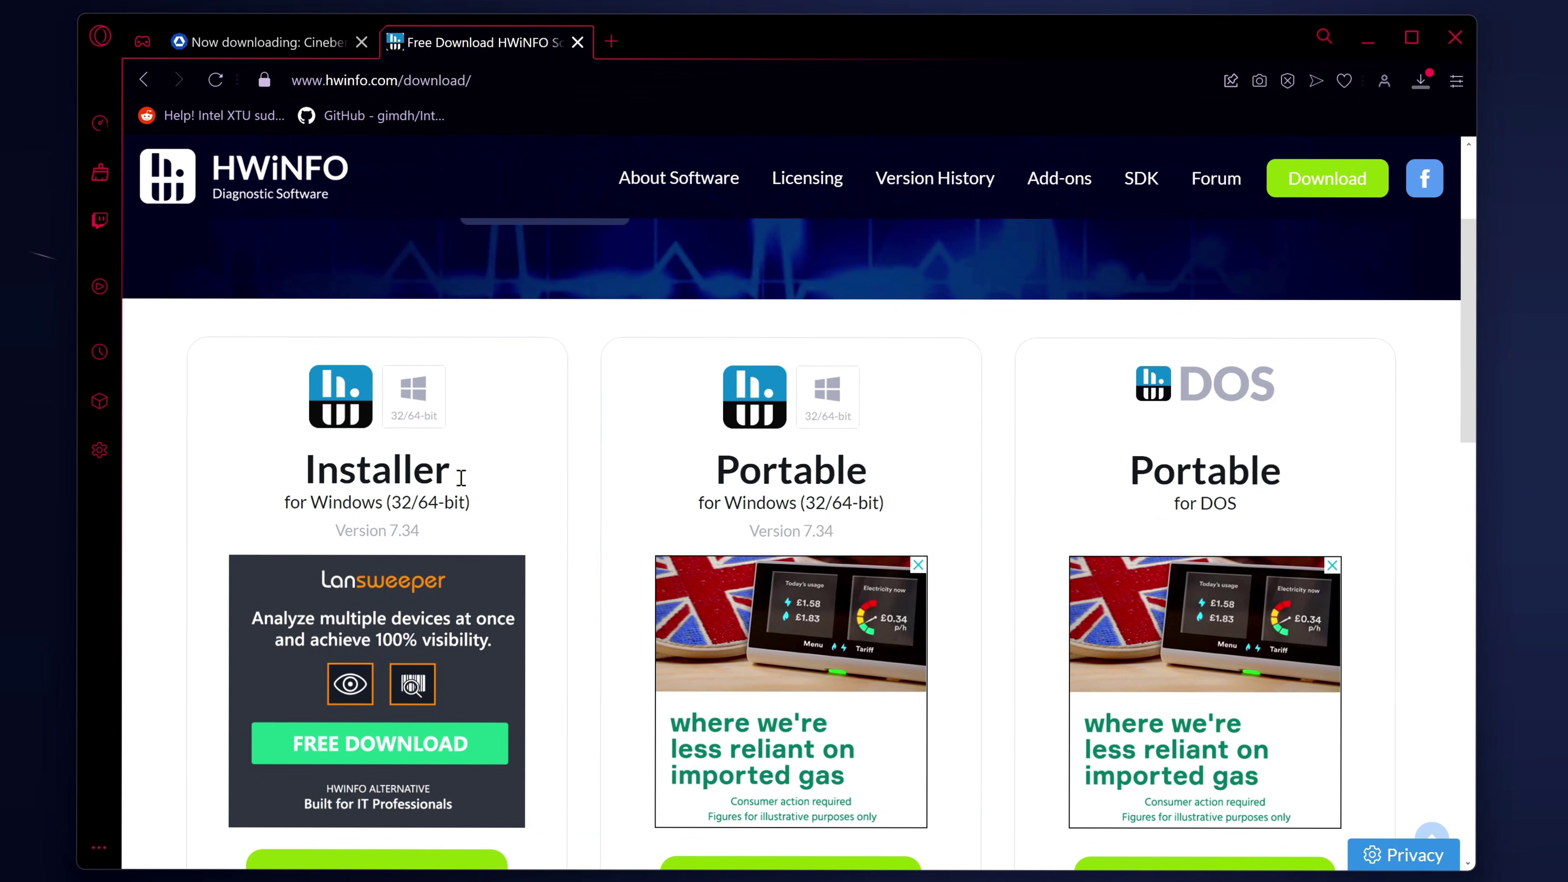
scroll(716, 436, down, 3)
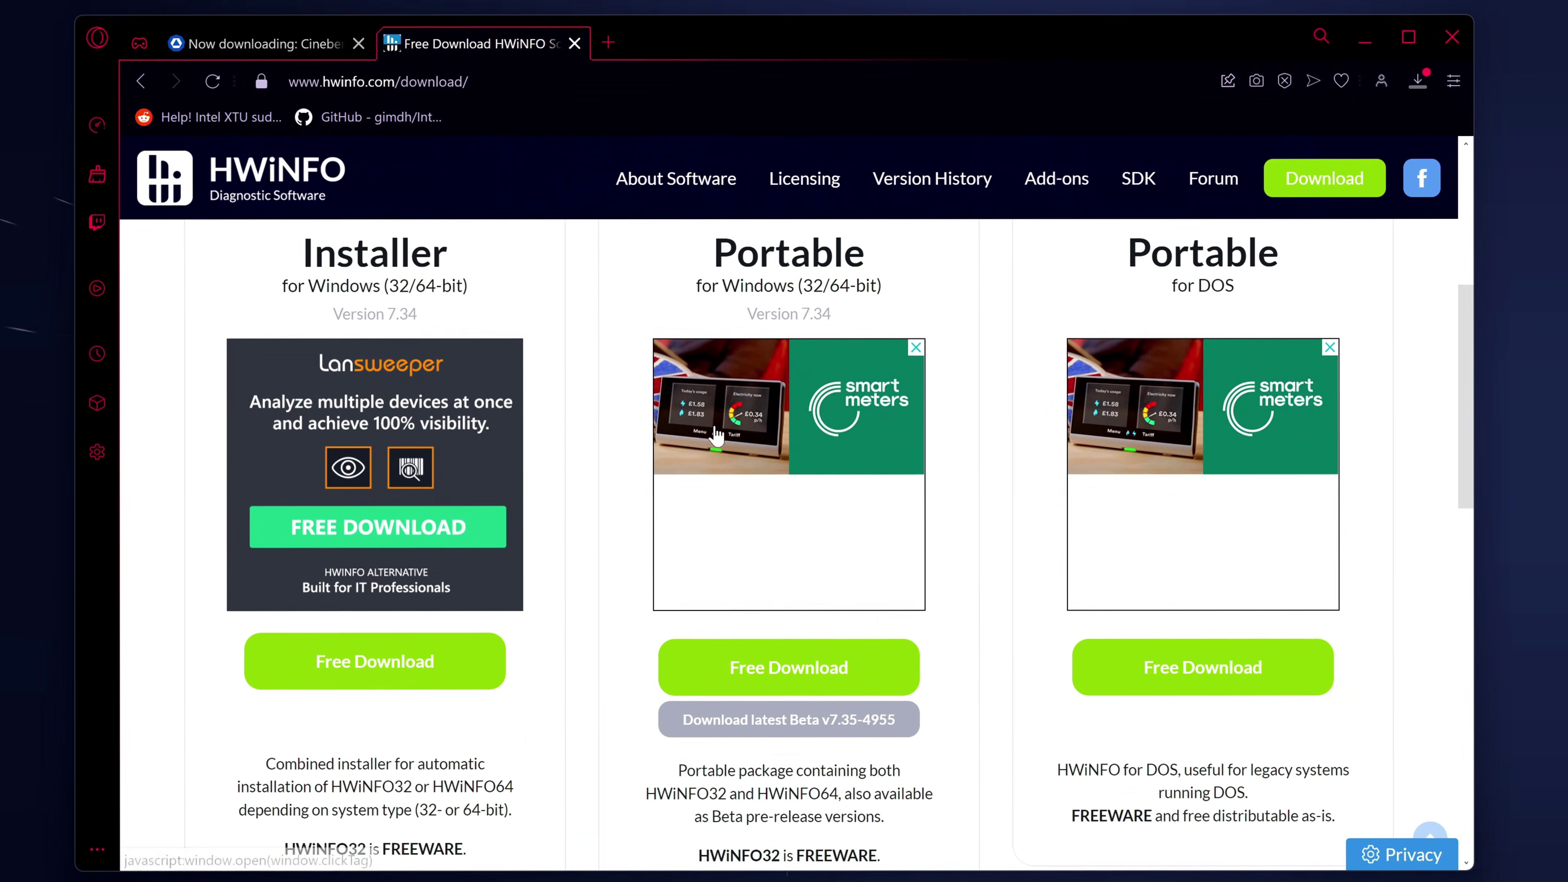
mouse_move(790, 667)
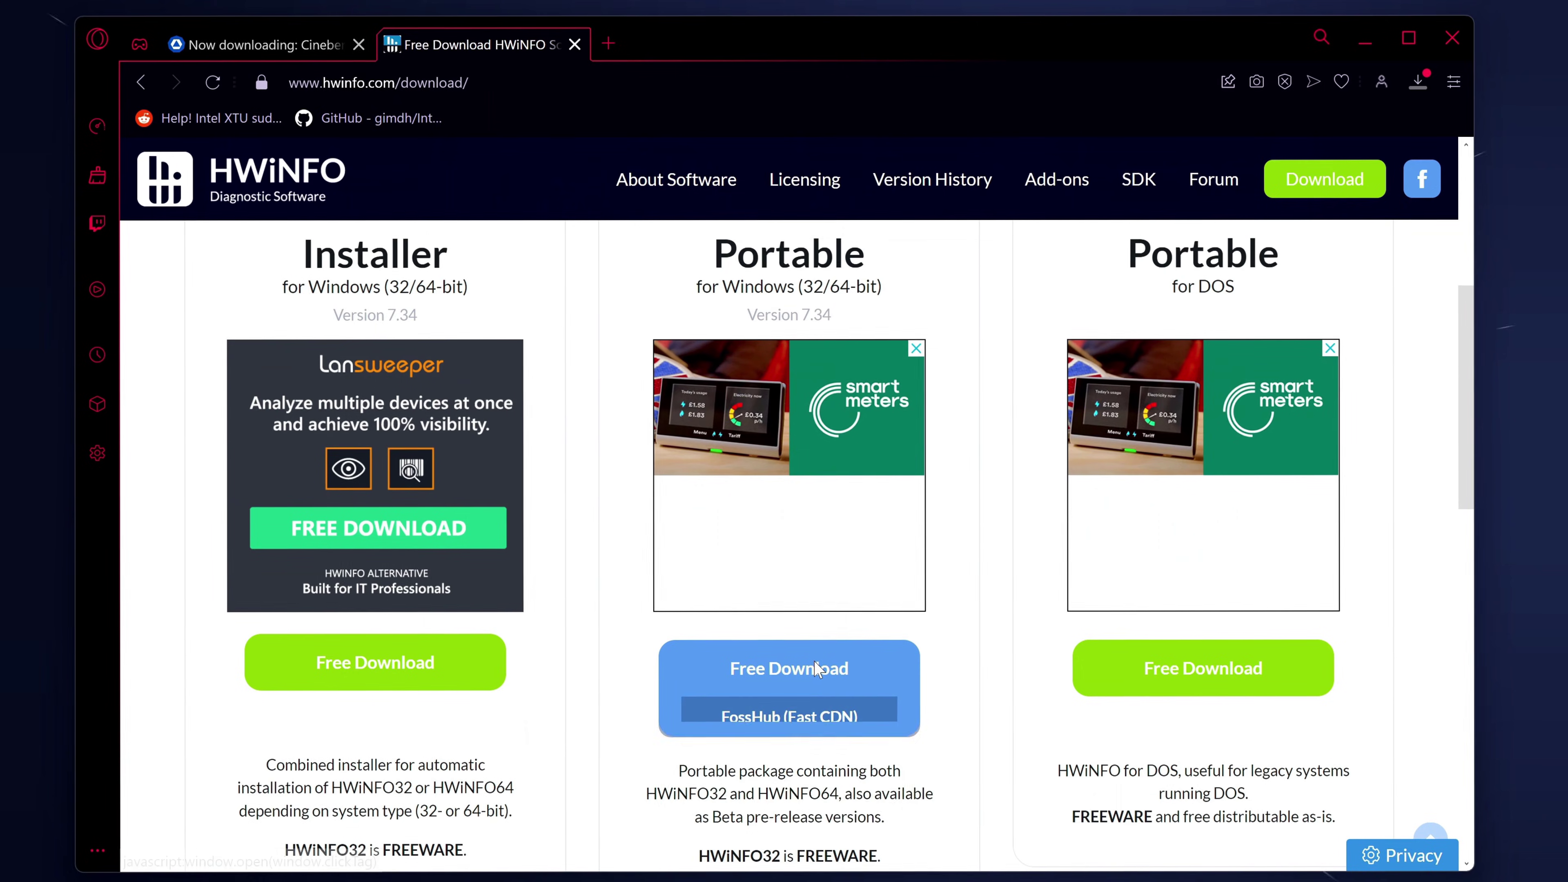
click(790, 716)
scroll(903, 623, down, 5)
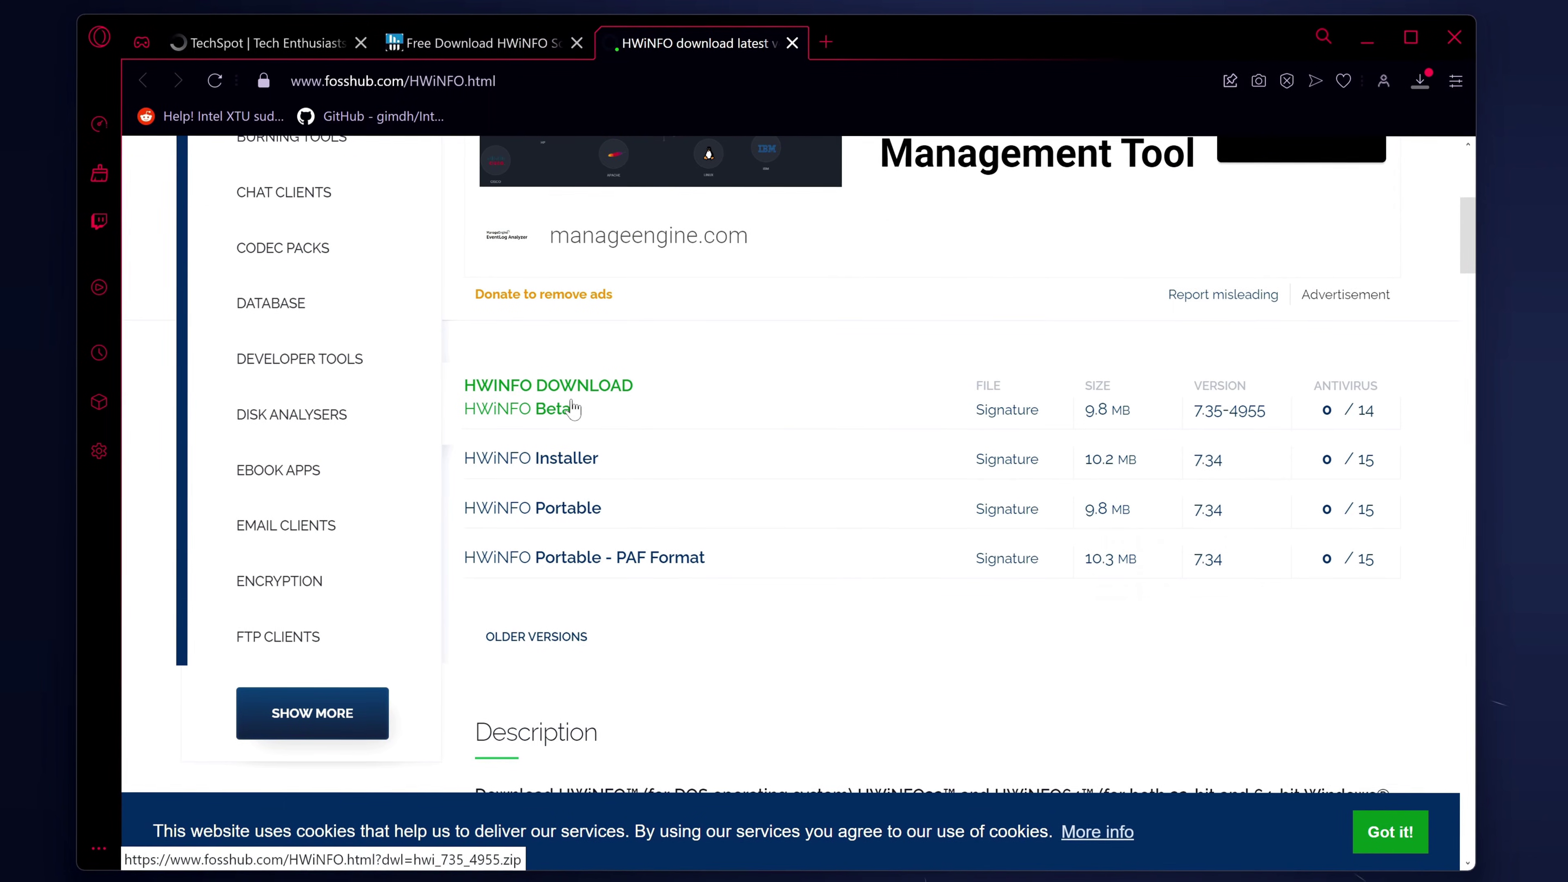
click(561, 415)
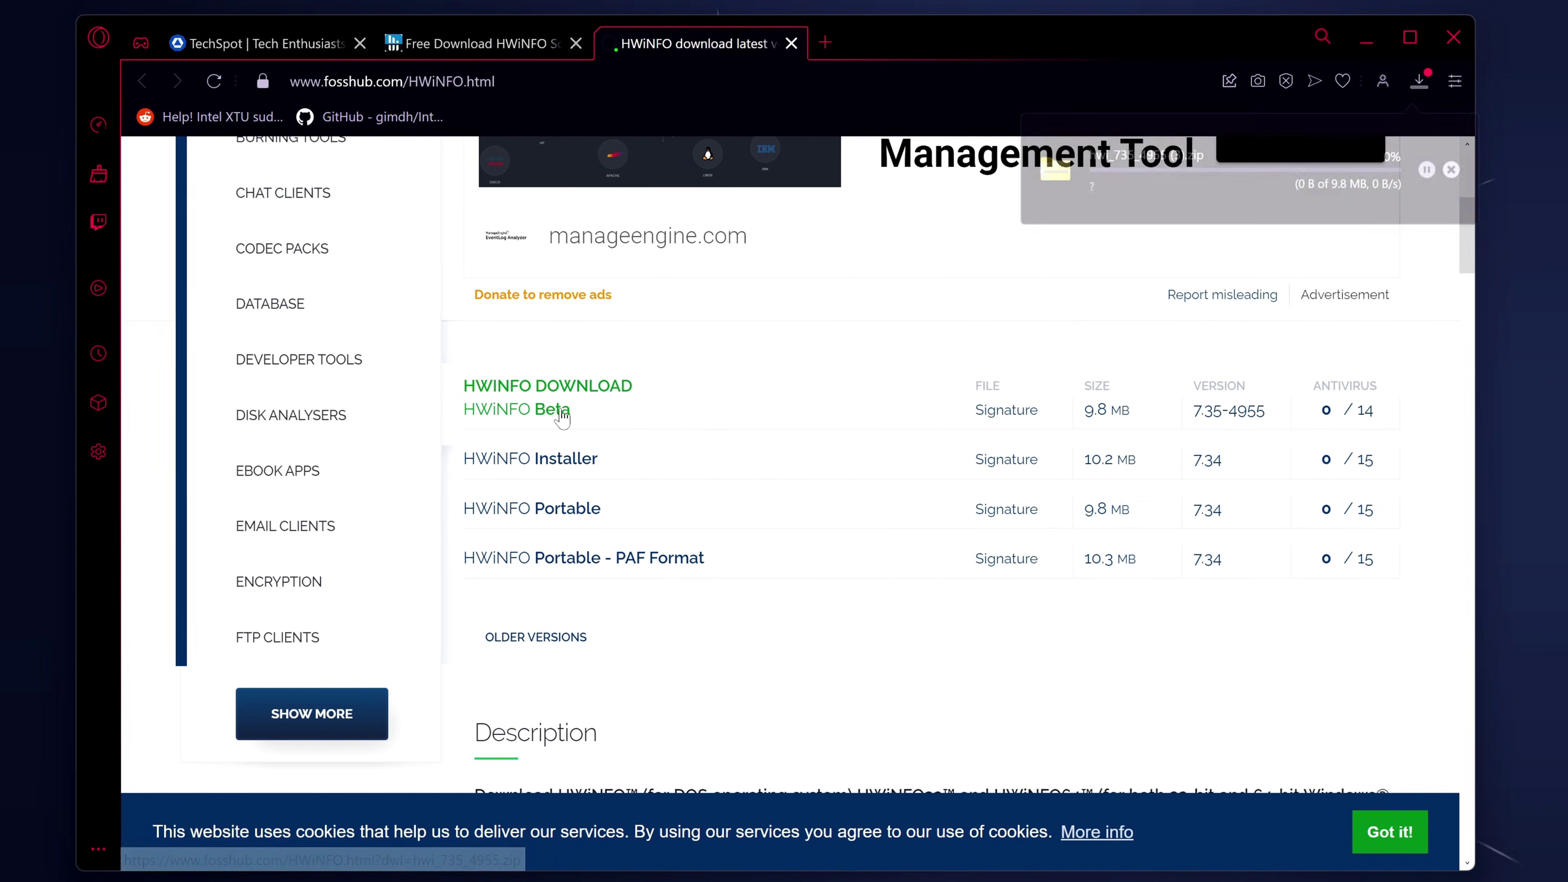
Open the downloaded HWiNFO archive and drag HWiNFO64 onto the desktop
click(1222, 163)
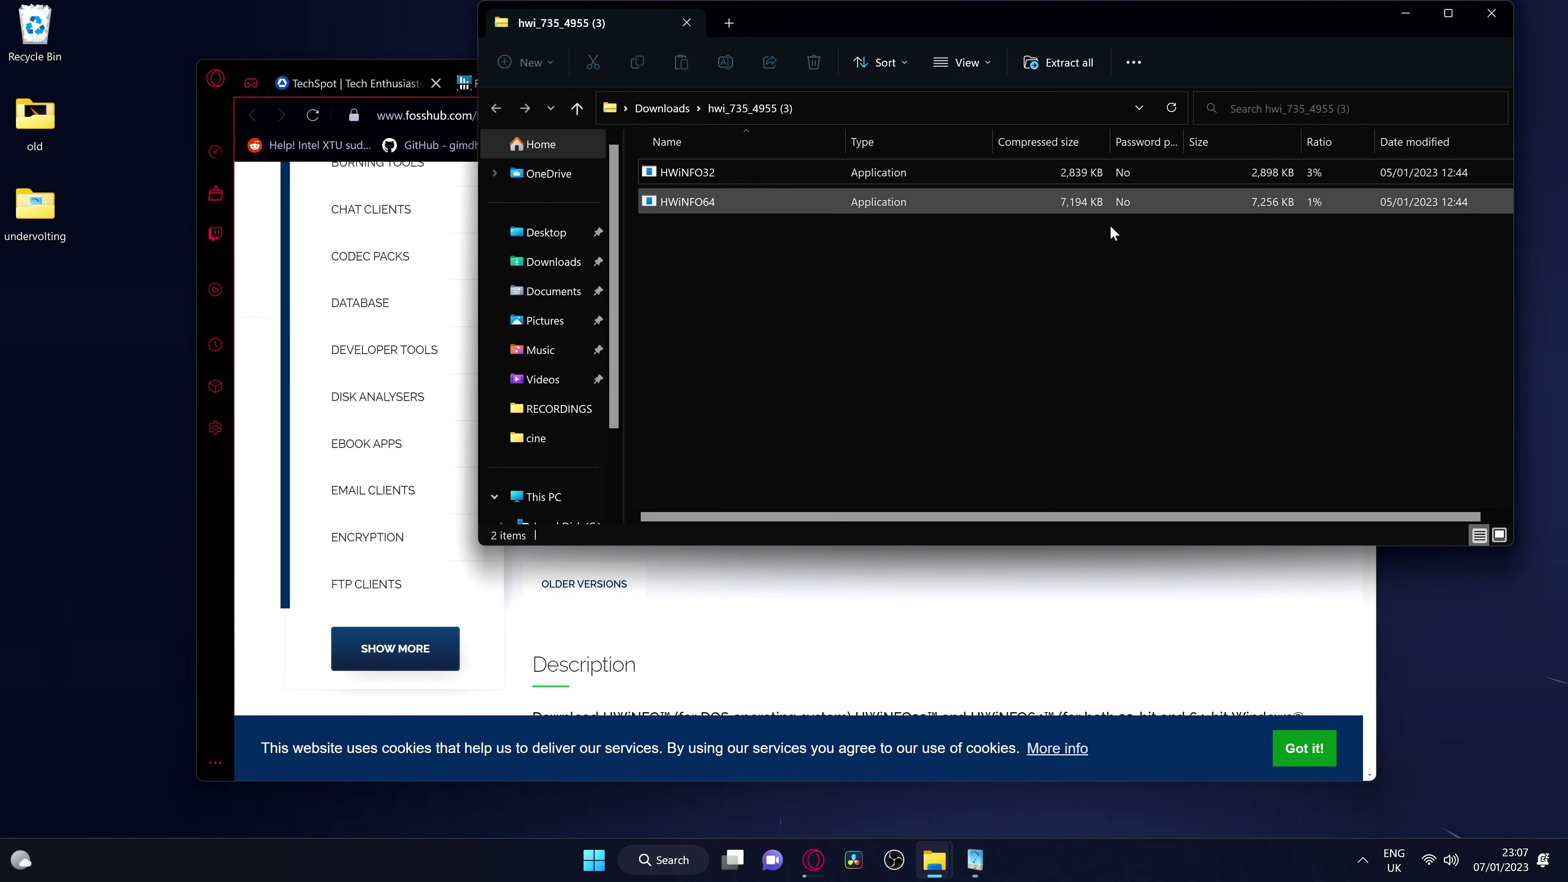
drag(731, 199, 476, 213)
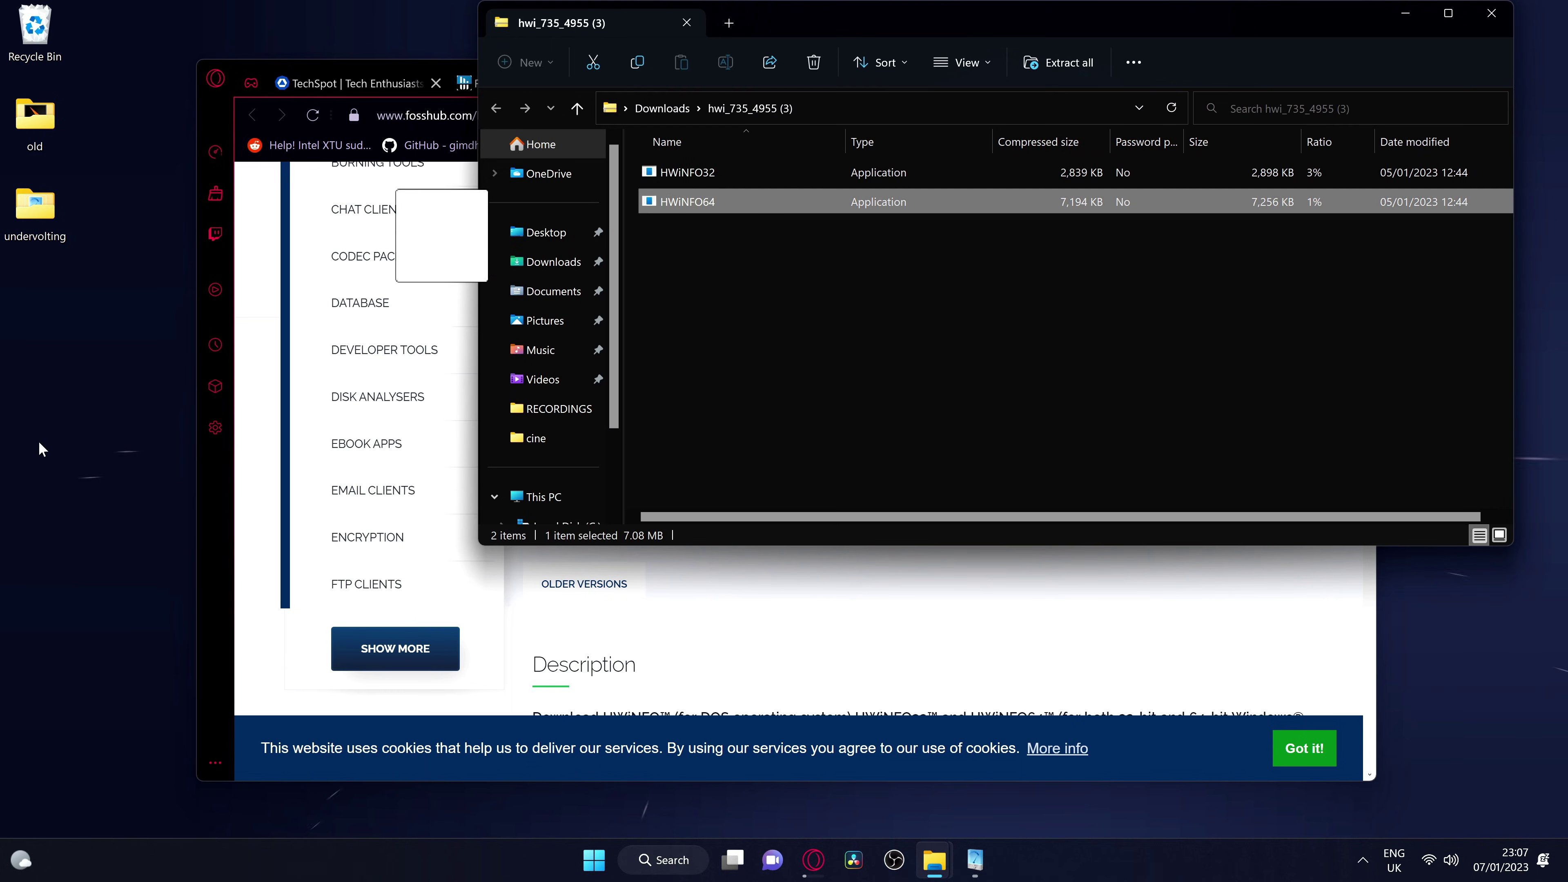
drag(39, 449, 91, 399)
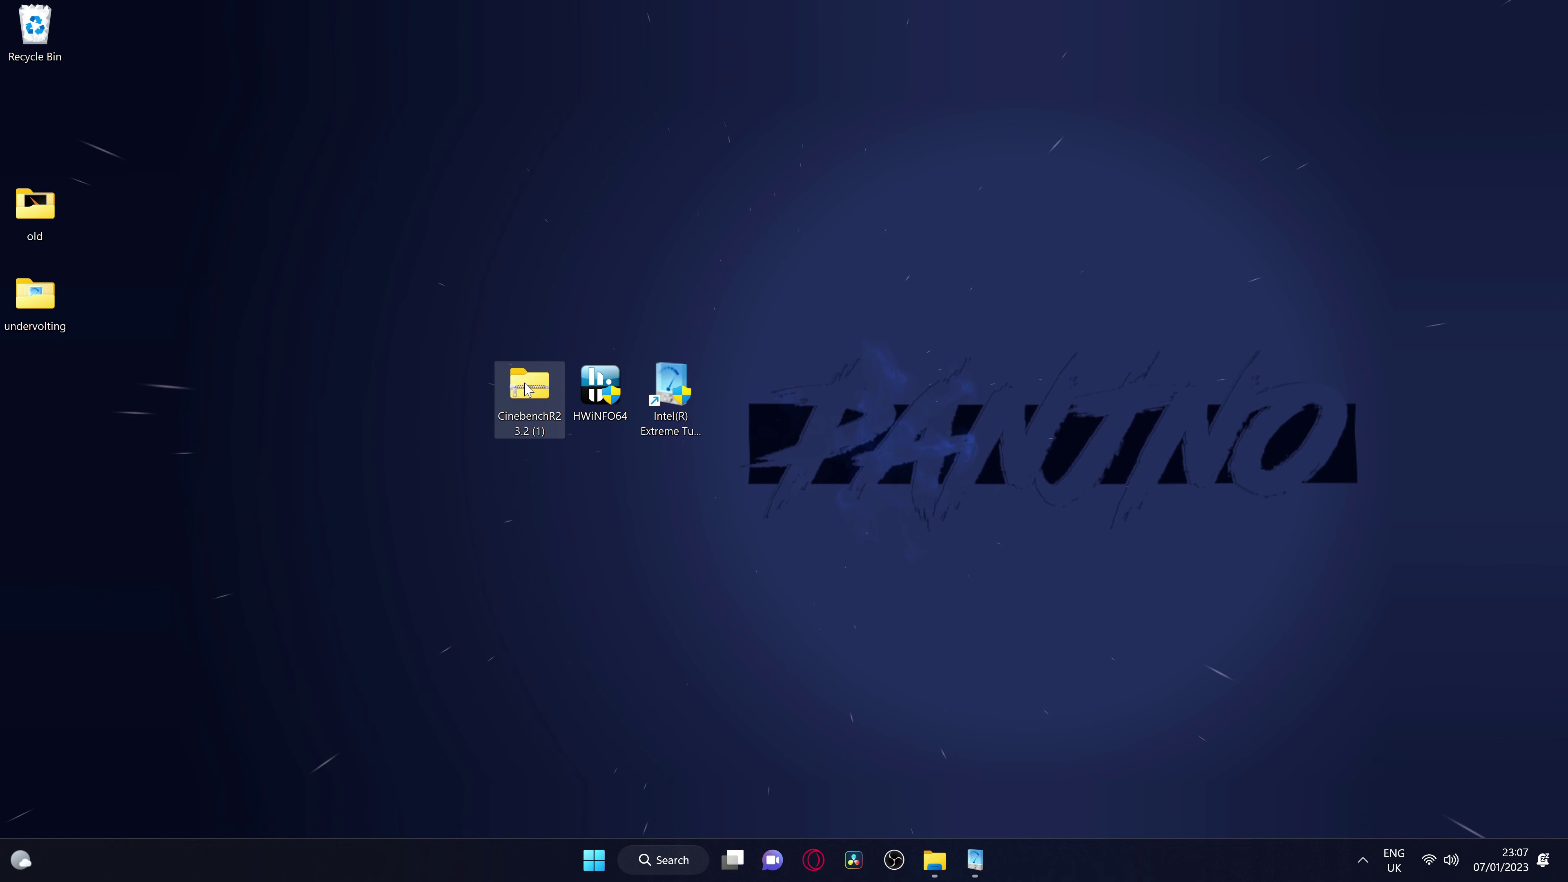
Extract the Cinebench R23.2 archive into its own desktop folder
right_click(527, 388)
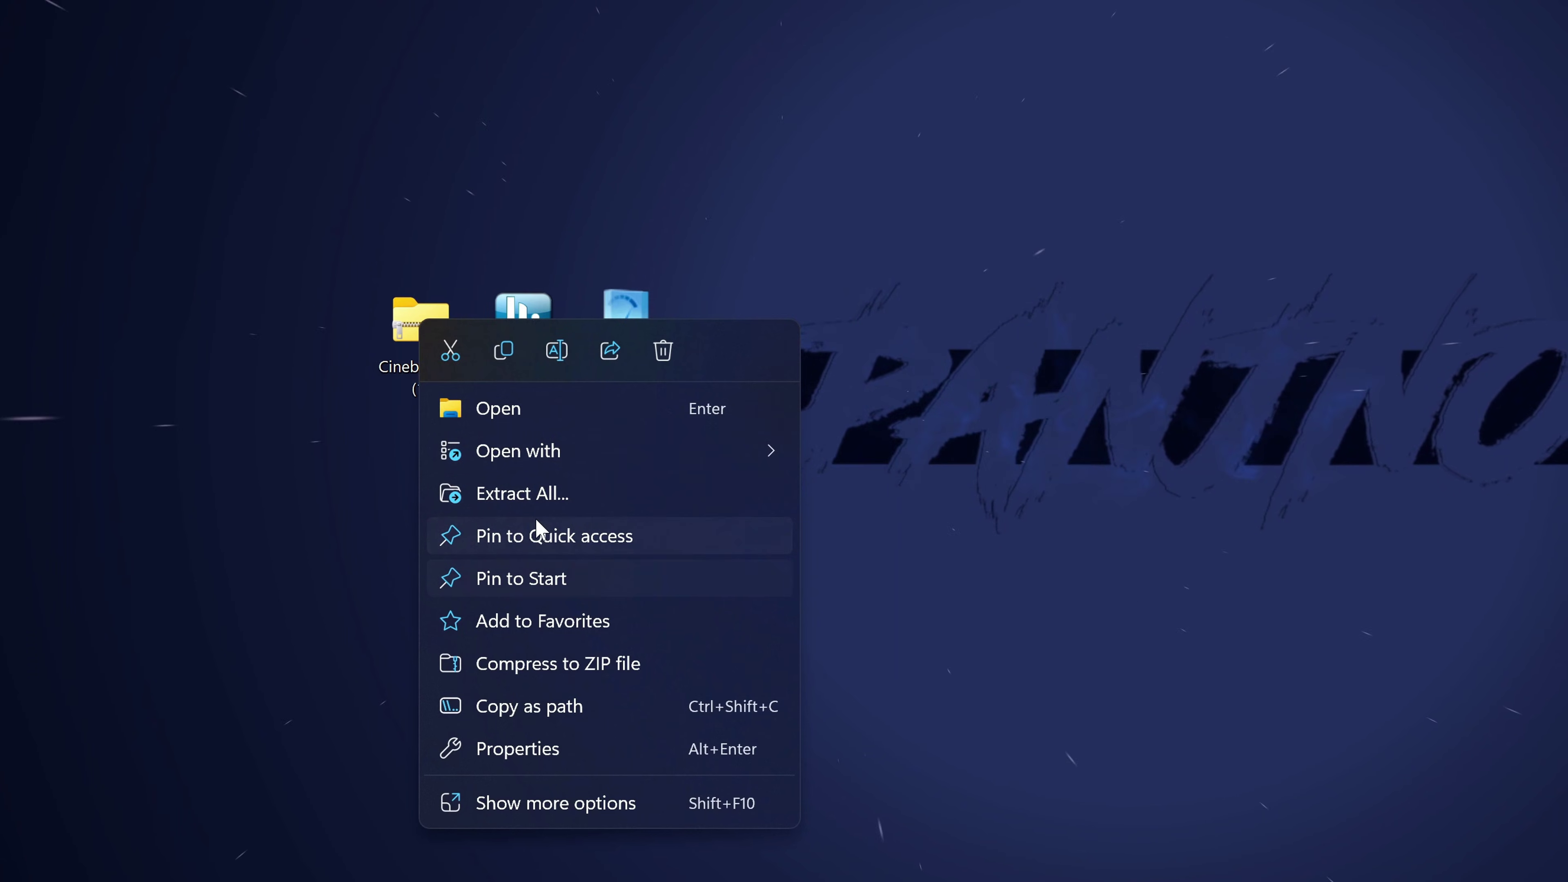
click(535, 499)
click(975, 651)
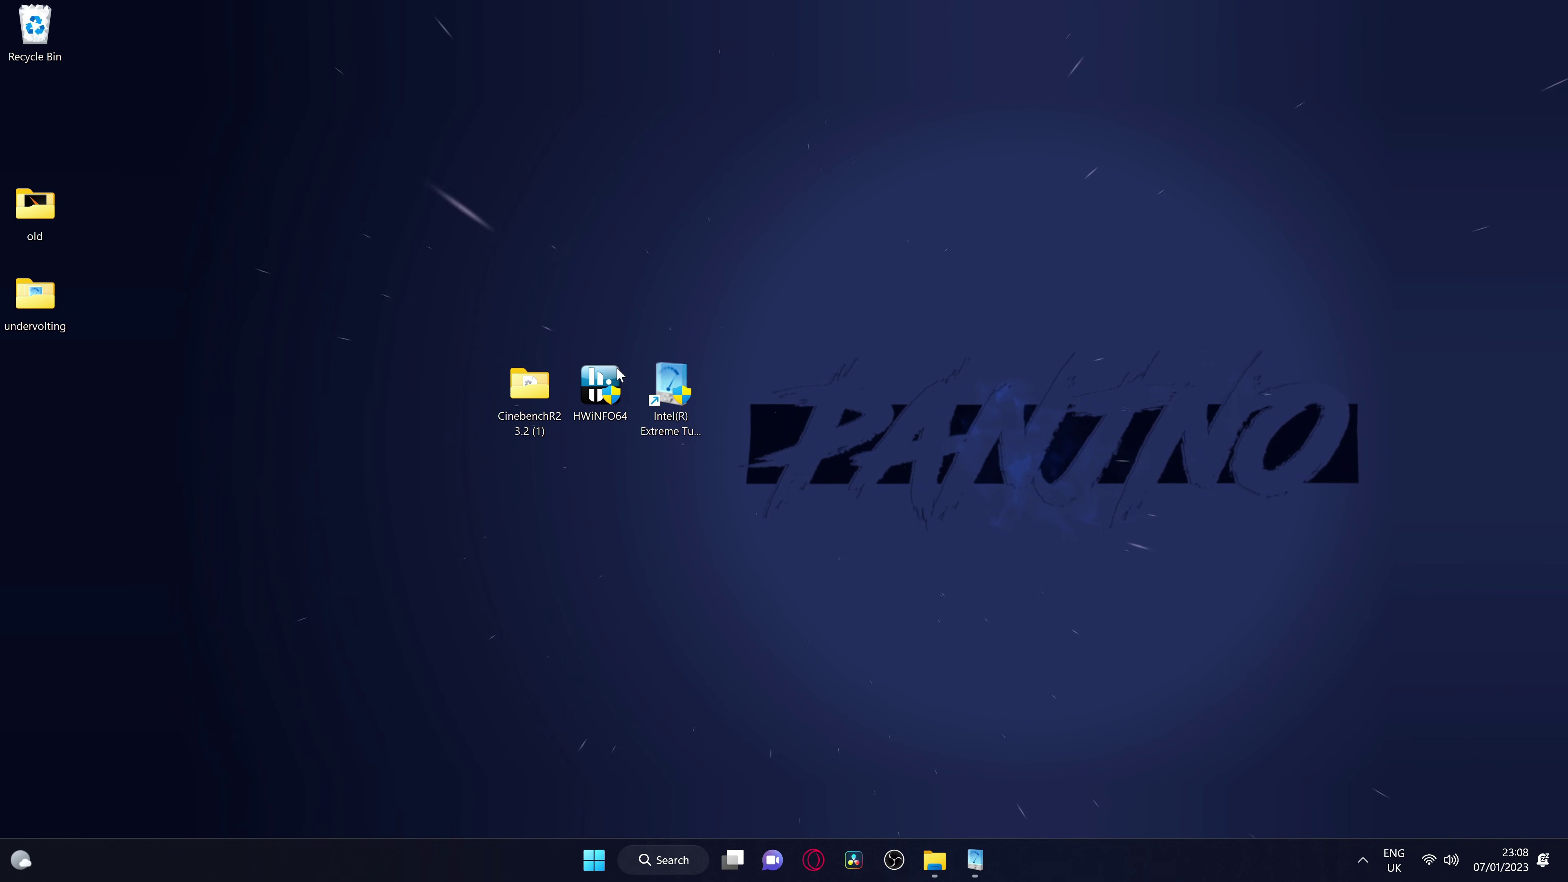
Launch HWiNFO64 into Sensors Status and expand Core Clocks to show each core's clock
double_click(615, 389)
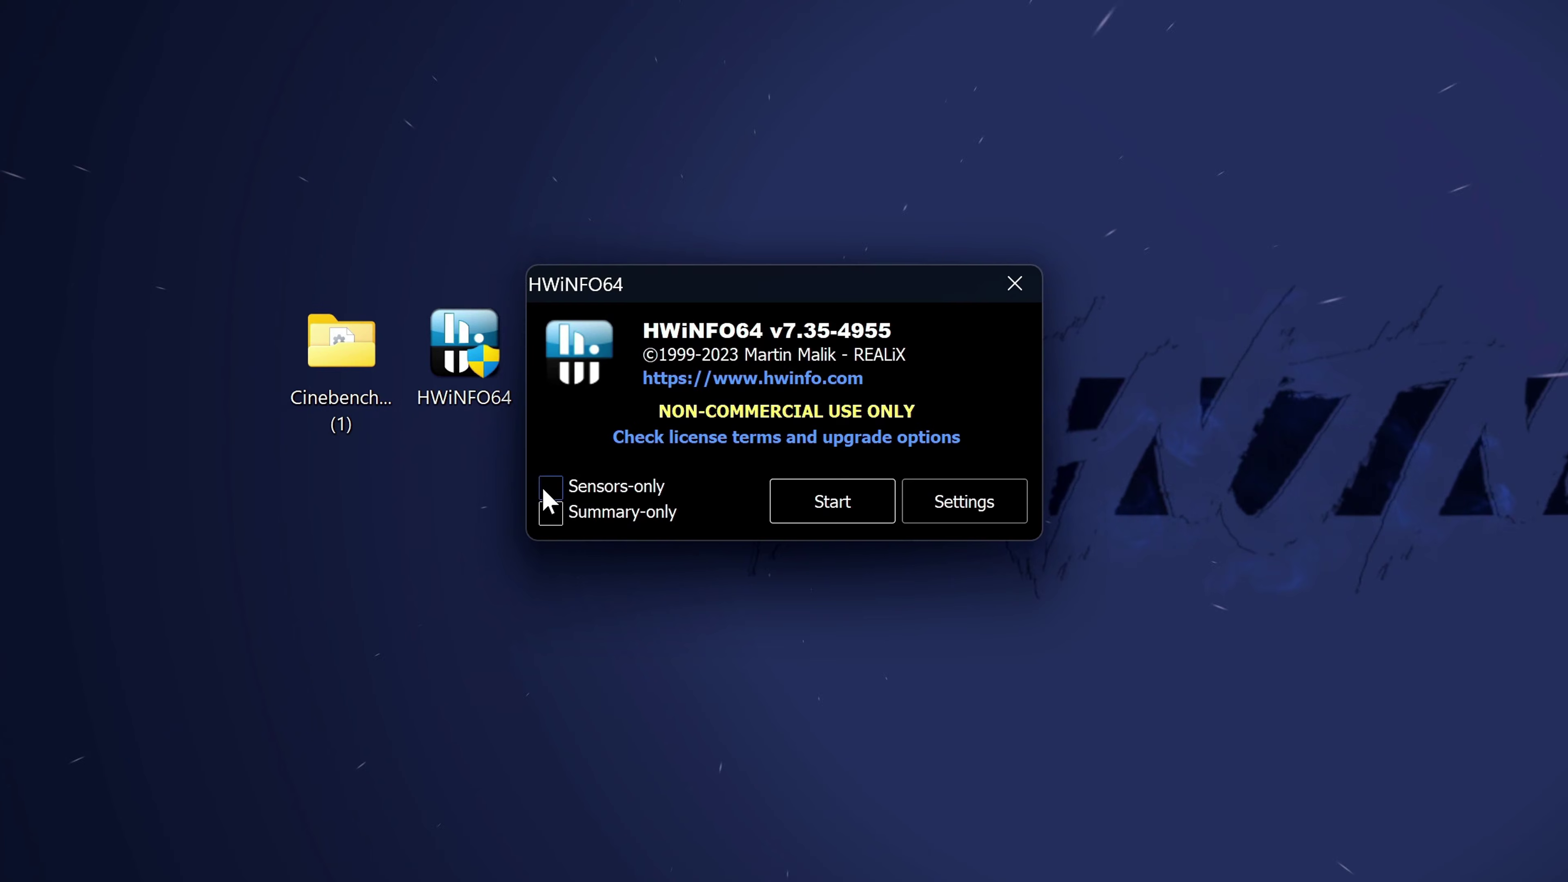
click(810, 489)
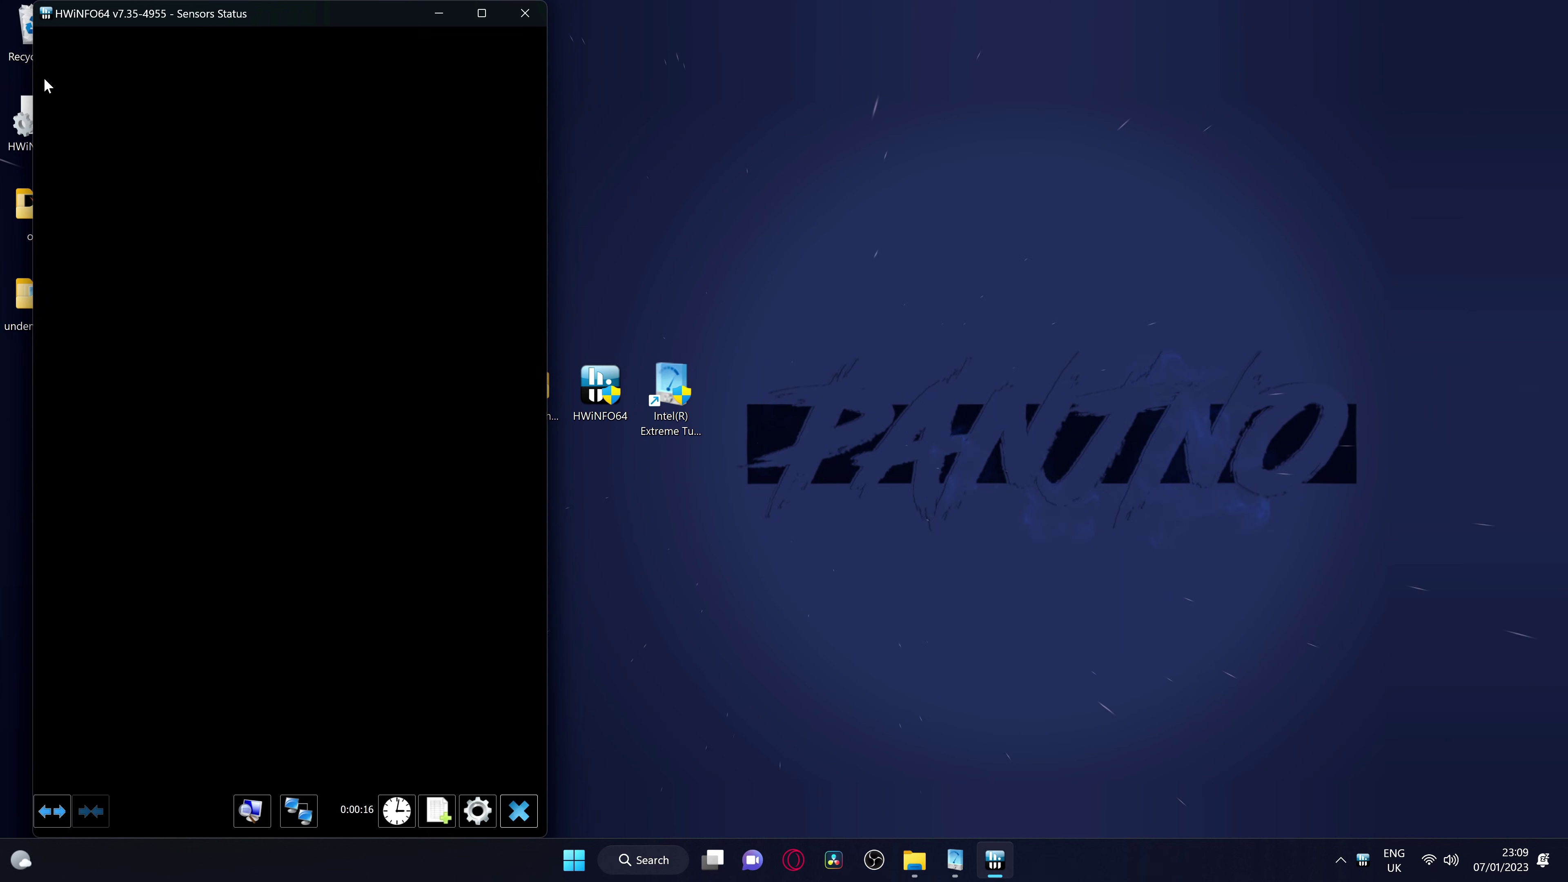
click(40, 155)
click(41, 156)
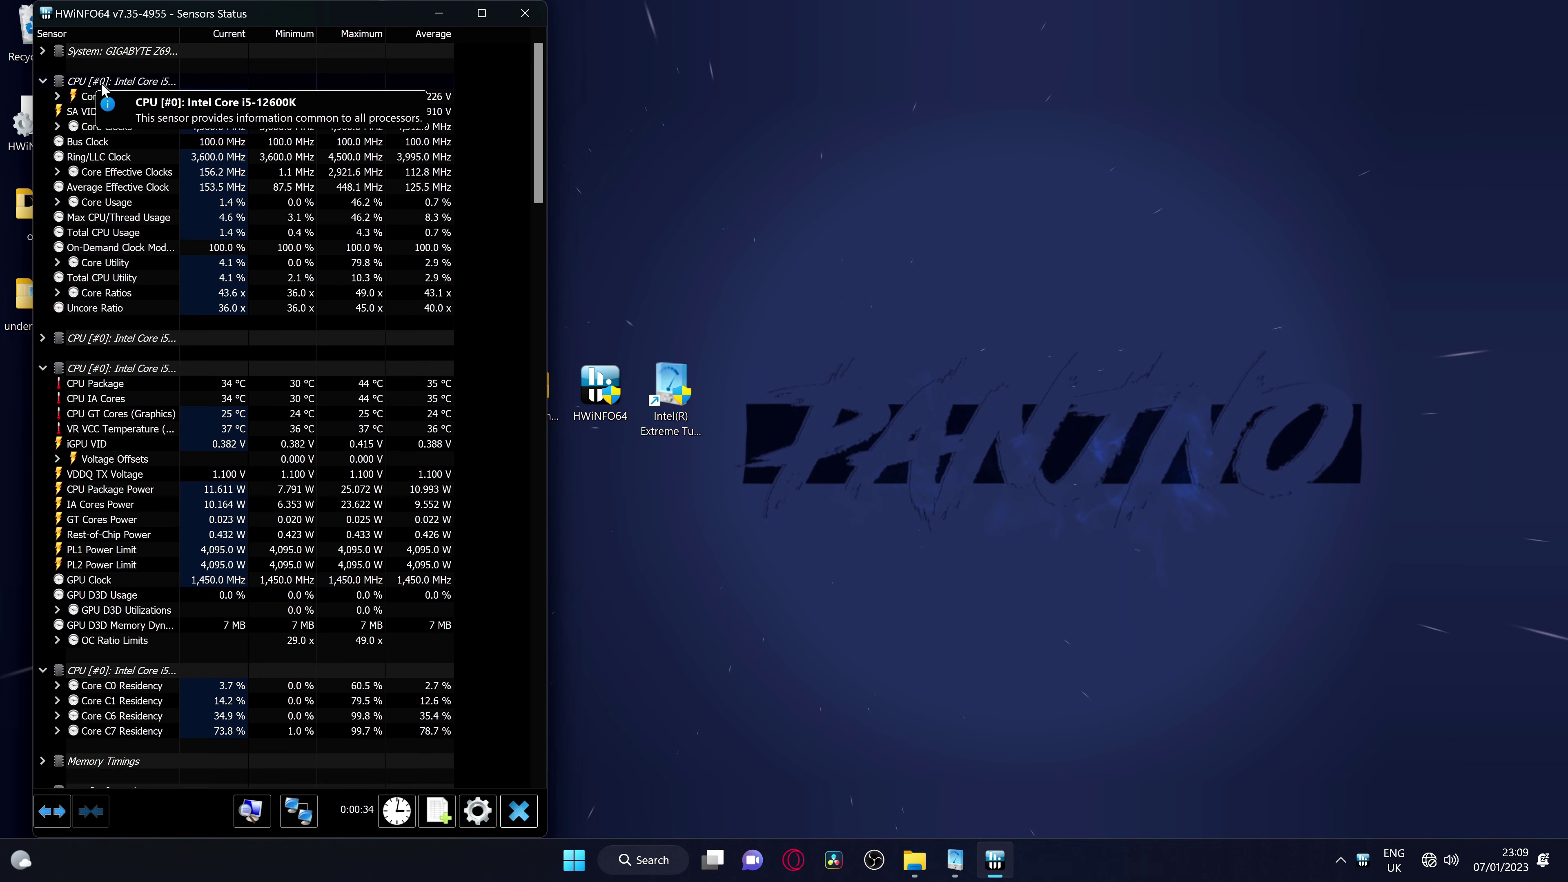
mouse_move(61, 131)
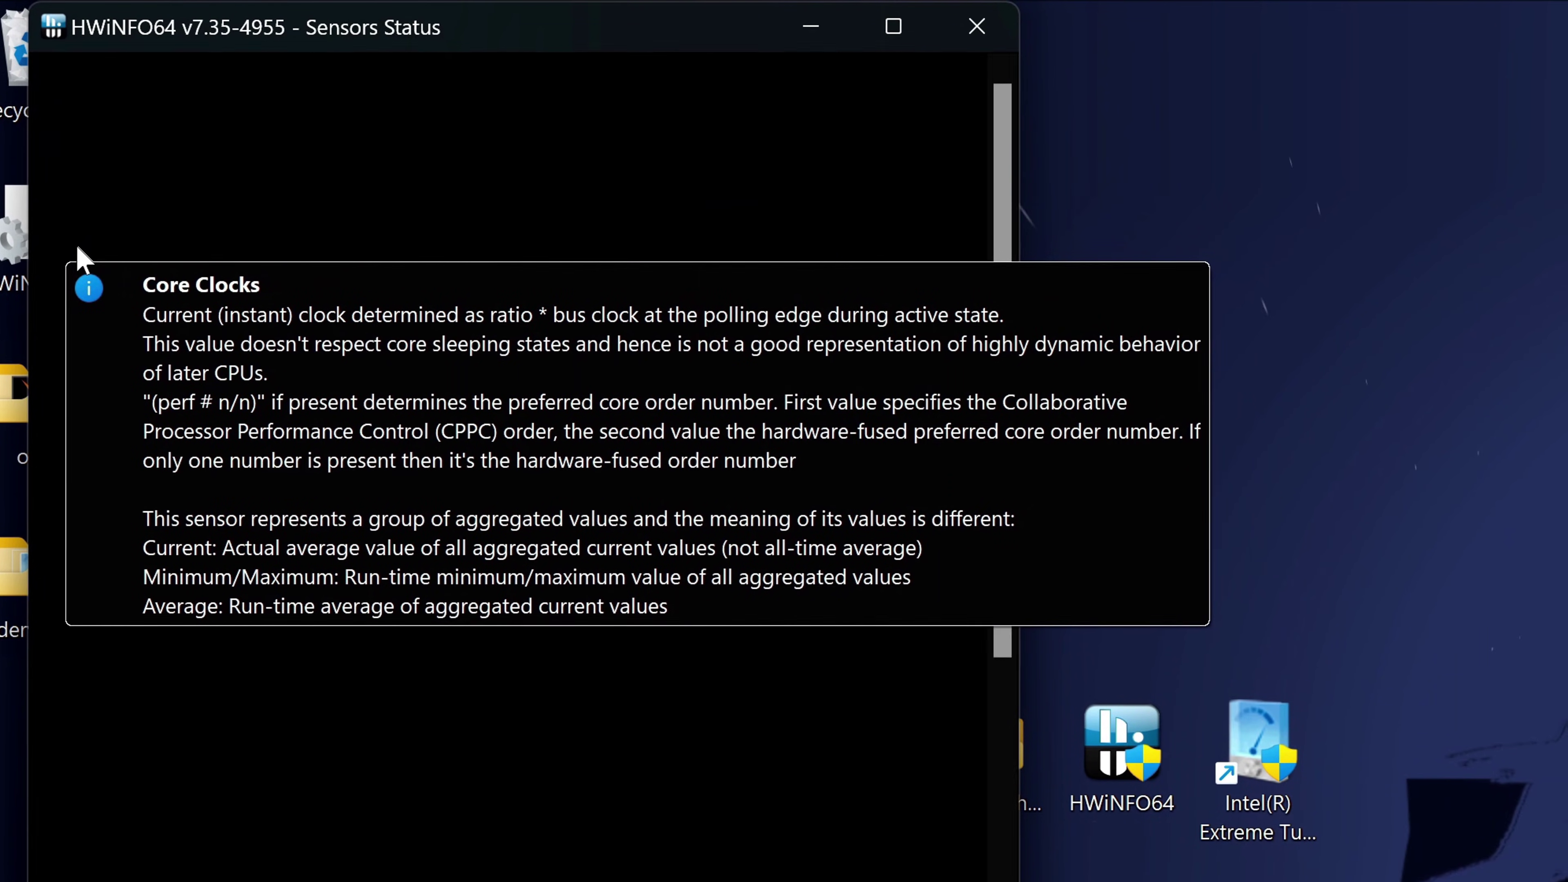
click(80, 246)
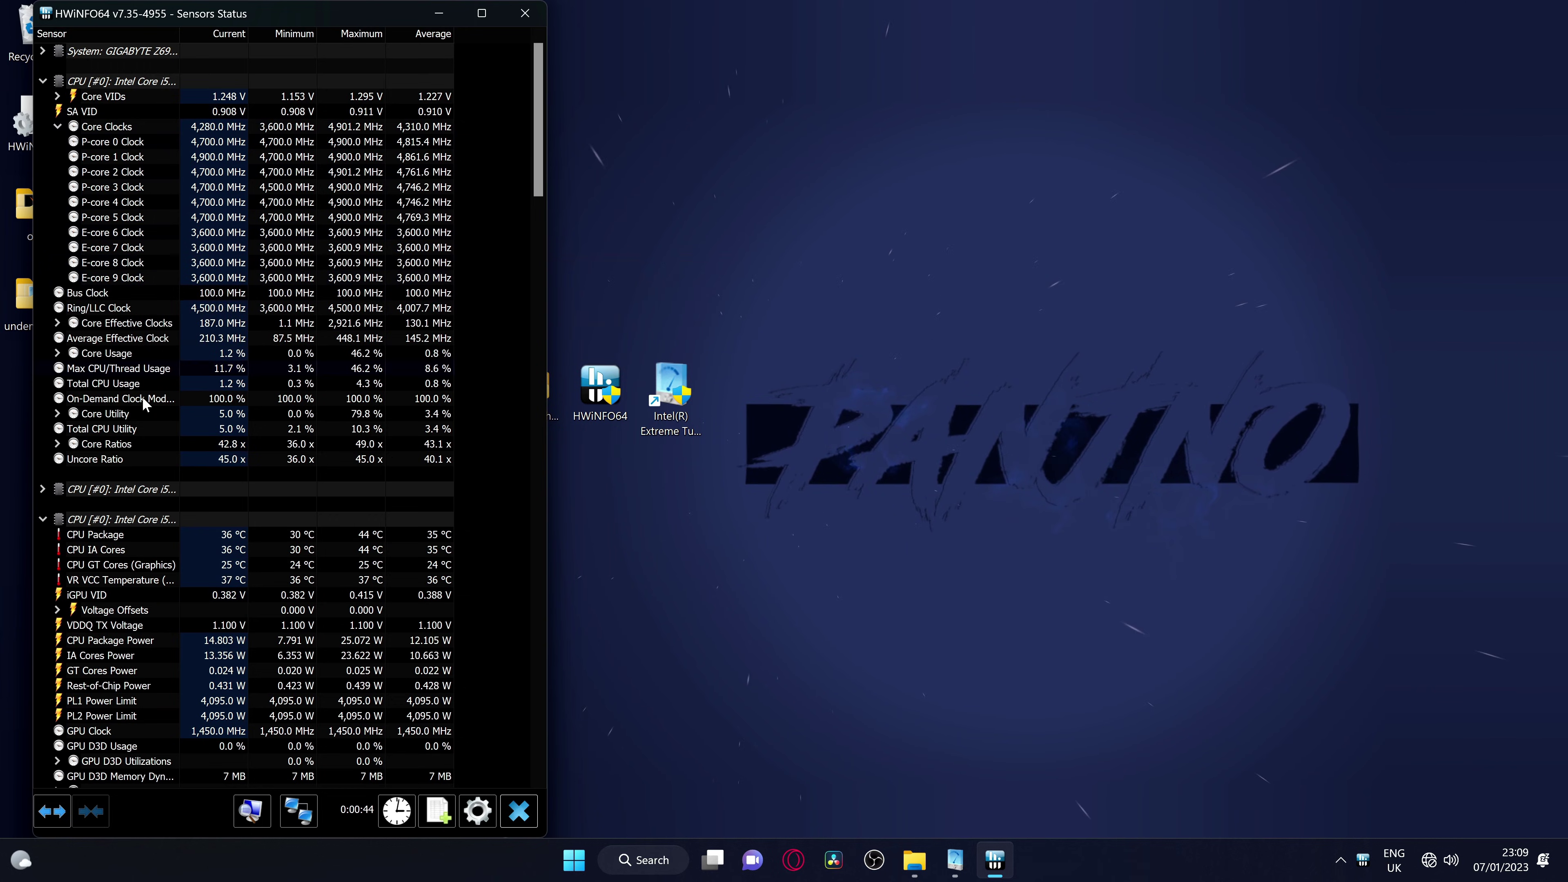
scroll(151, 432, down, 2)
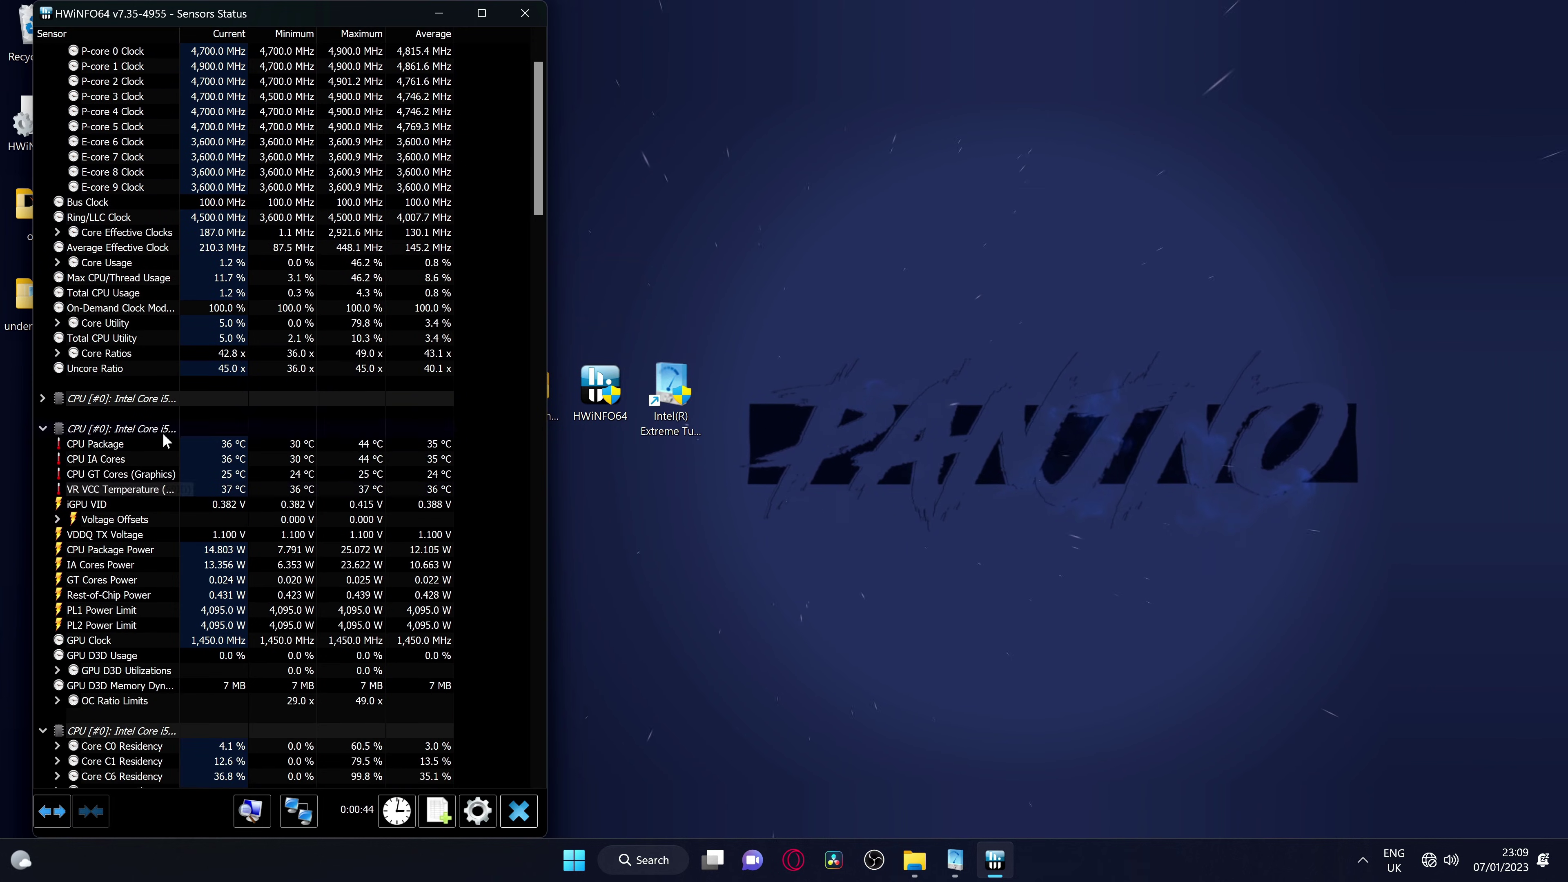
scroll(259, 417, down, 1)
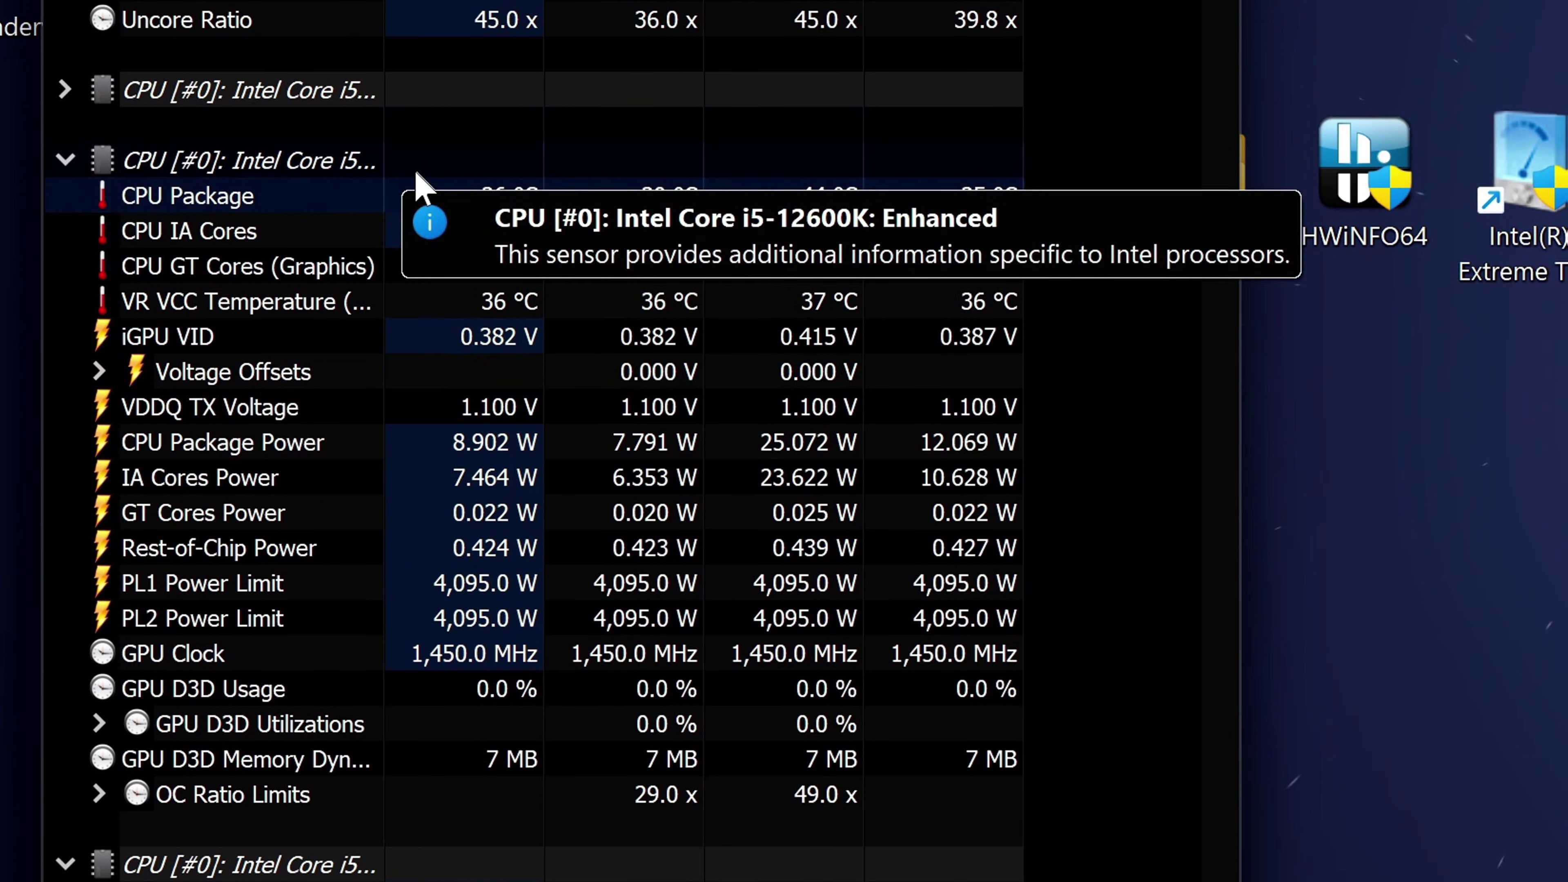
mouse_move(163, 411)
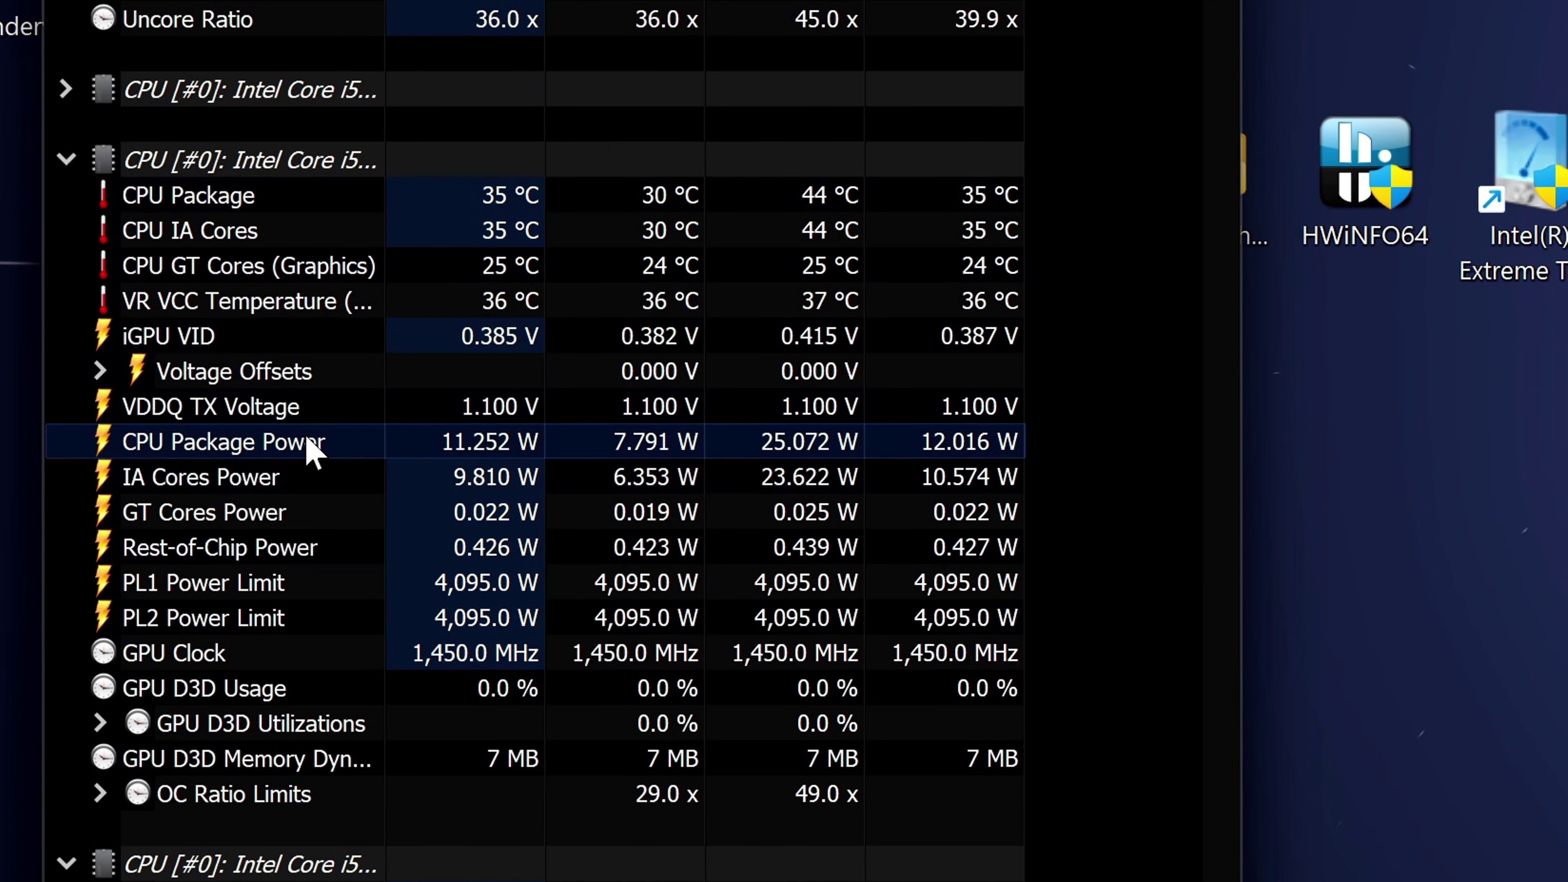
mouse_move(309, 444)
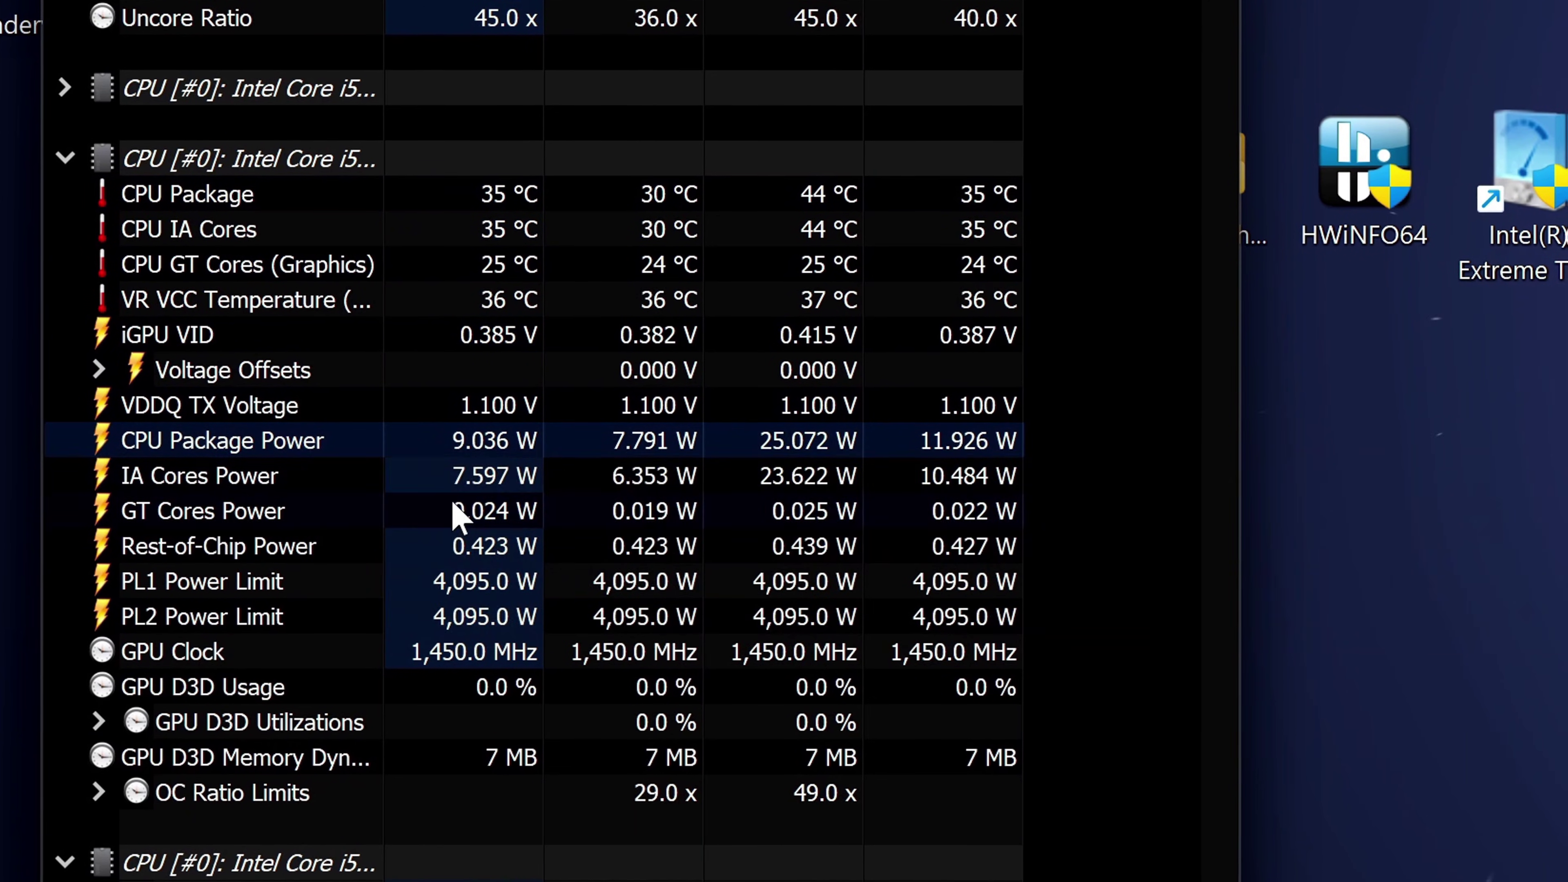
scroll(599, 448, up, 3)
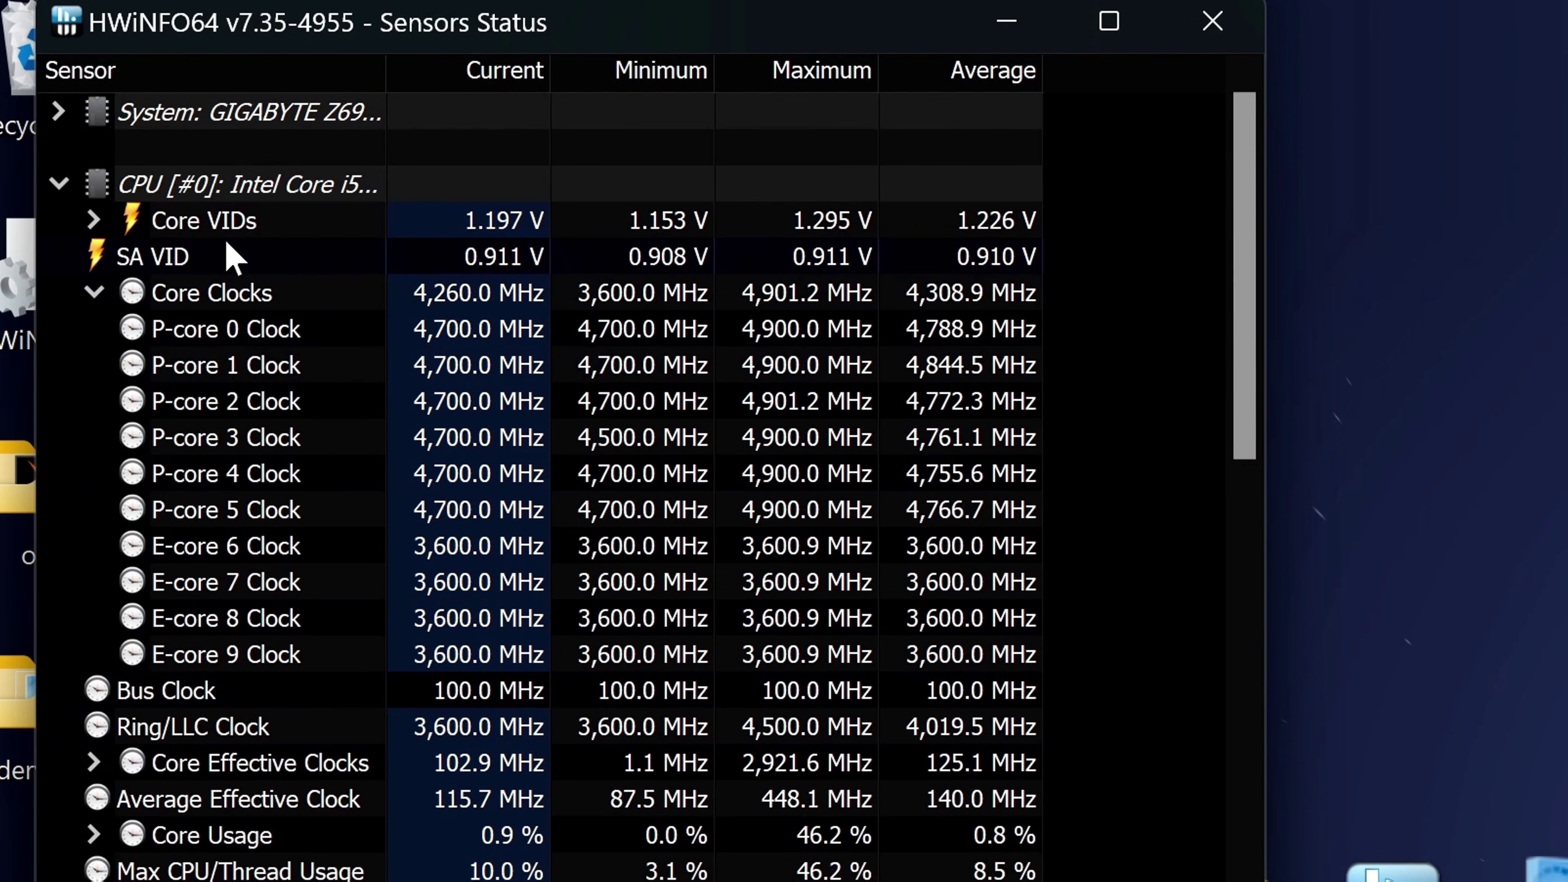
Read HWiNFO64's Core VIDs (1.258 V), 34 °C package temperature and 14.186 W package power
mouse_move(125, 97)
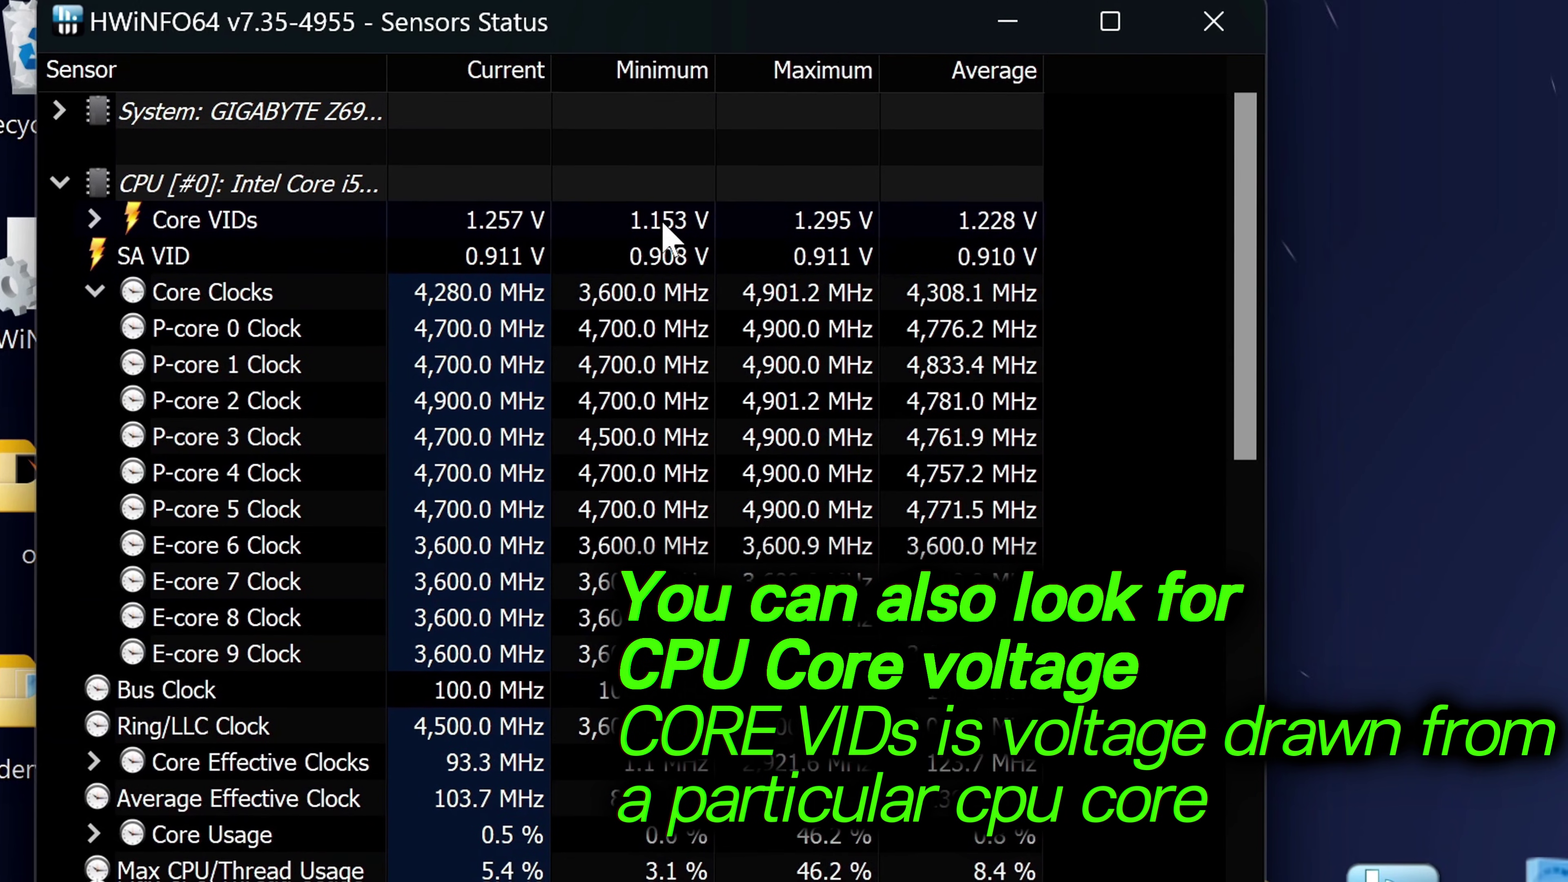
mouse_move(660, 229)
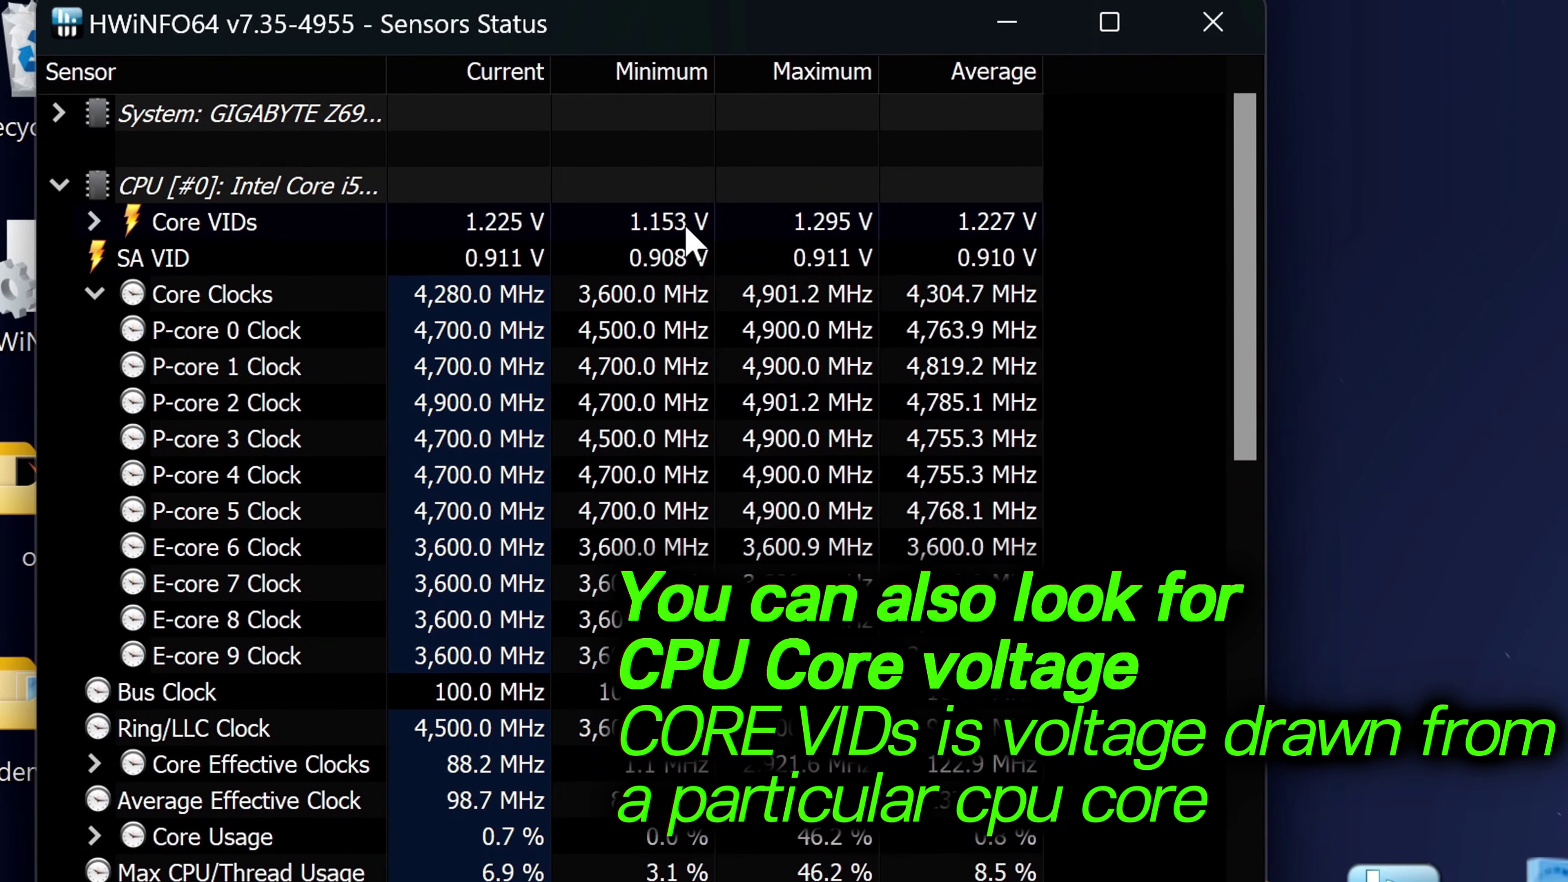
mouse_move(693, 230)
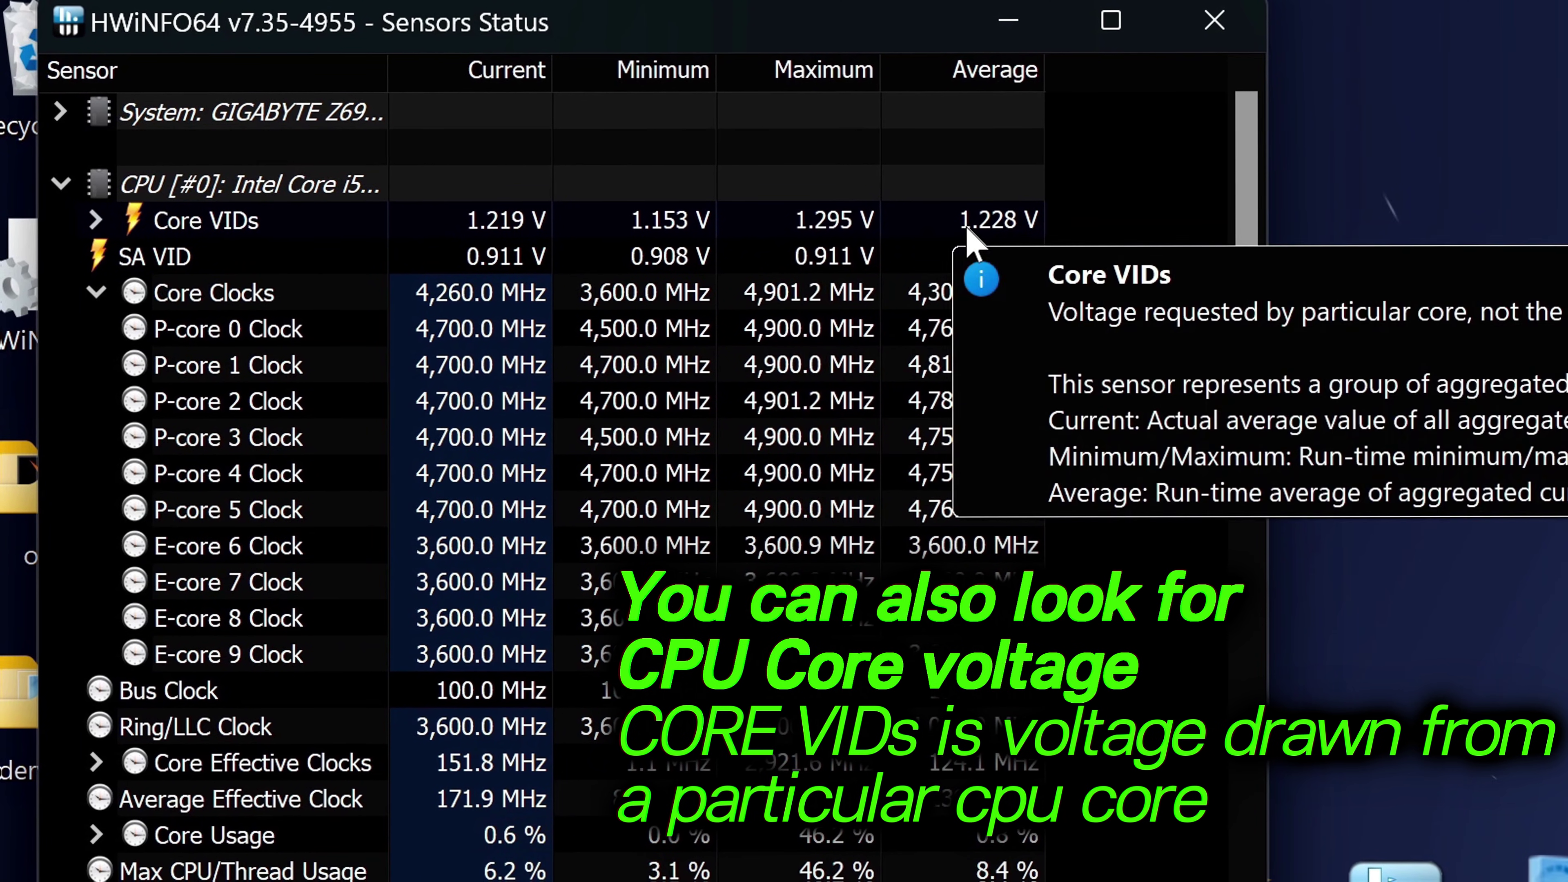
mouse_move(216, 398)
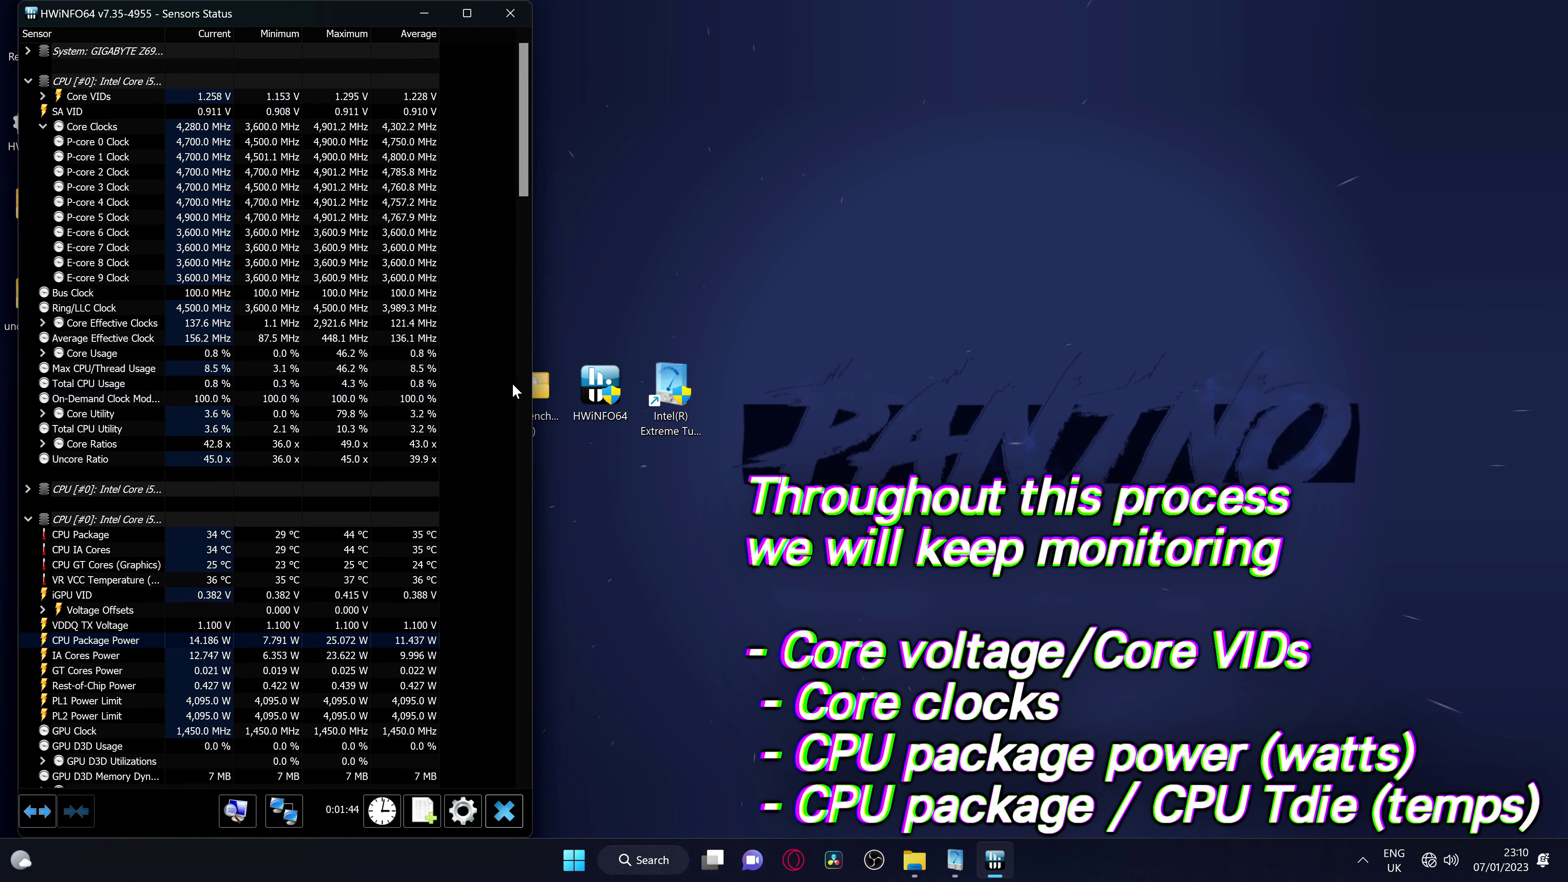
Launch Cinebench R23 and accept its licence agreement
double_click(548, 407)
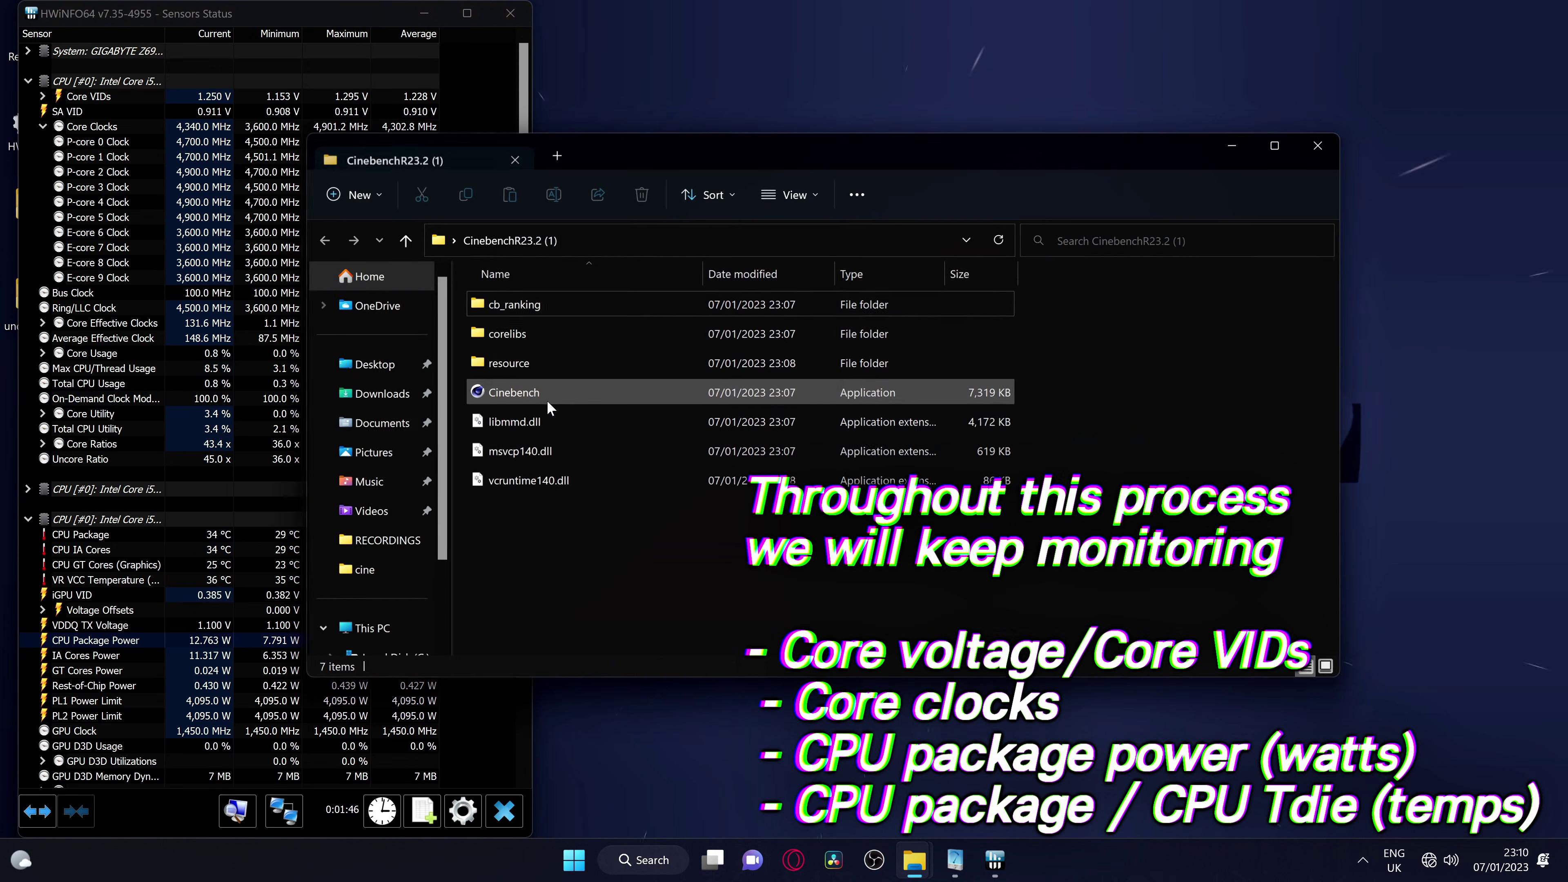
double_click(548, 406)
click(748, 682)
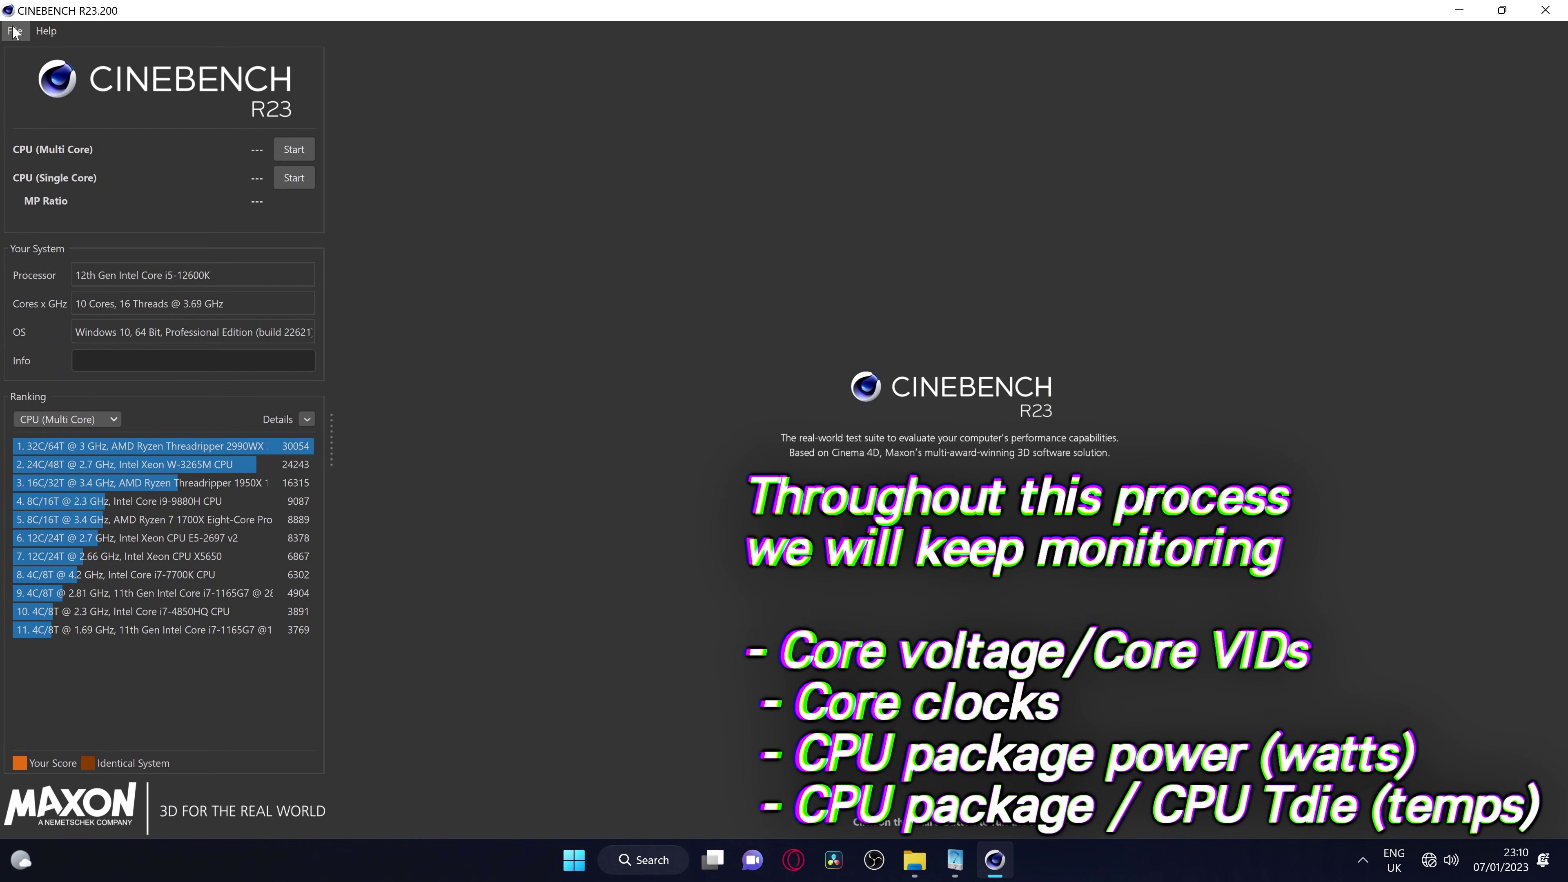
Enable Advanced benchmark mode, leave Minimum Test Duration Off, and bring up HWiNFO64 sensor readings
click(14, 32)
click(27, 65)
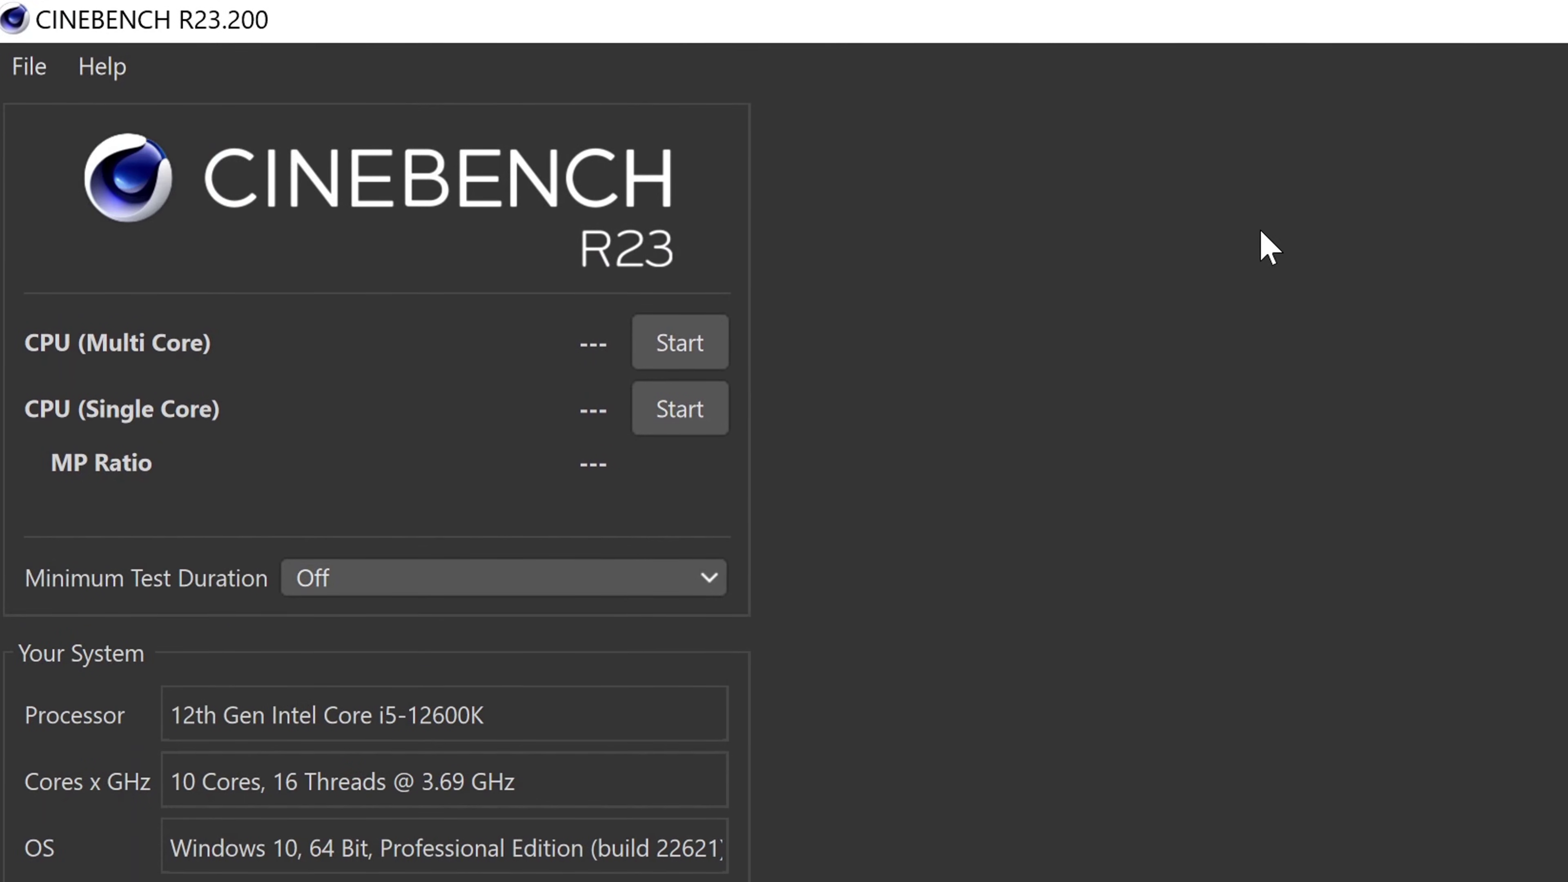
click(381, 577)
click(336, 609)
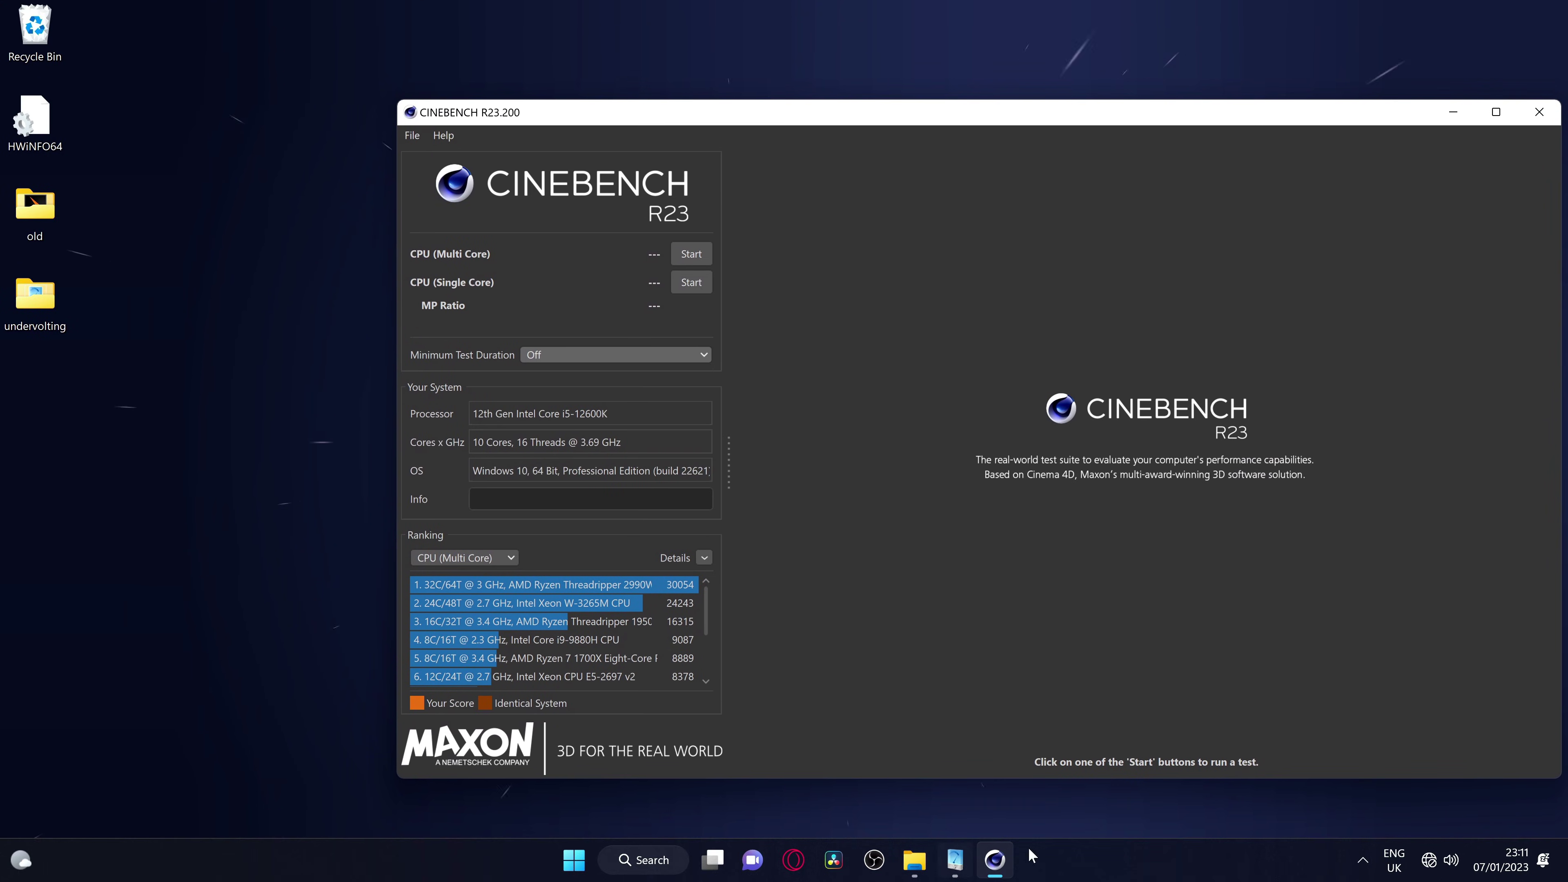
click(1381, 785)
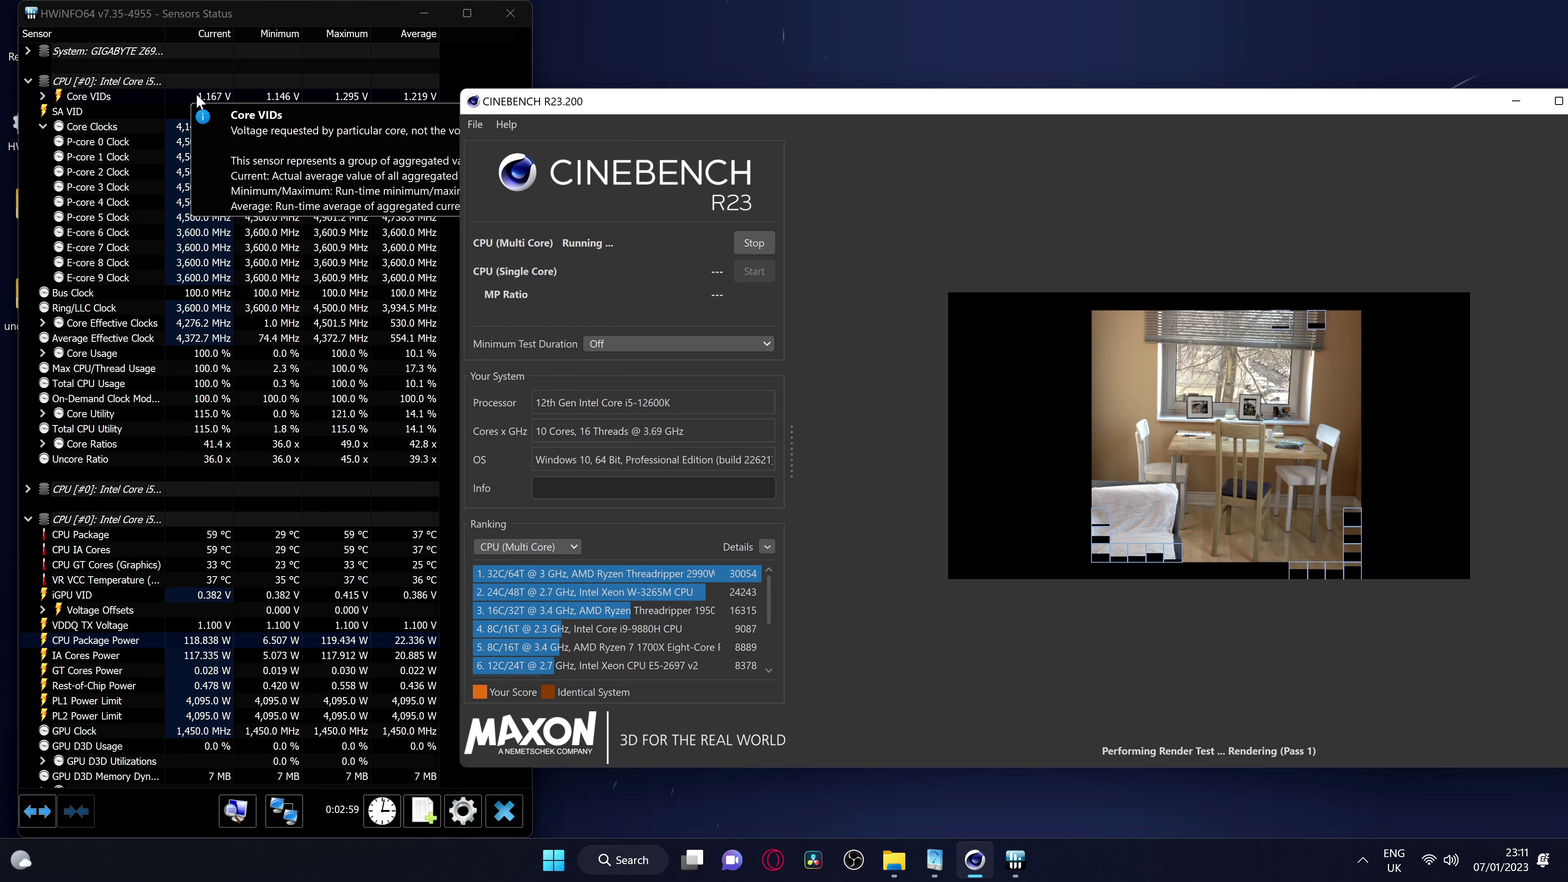
Let the stock multi-core render finish at 16927 pts, noting HWiNFO64's 59 °C peak and 119.434 W maximum
mouse_move(361, 324)
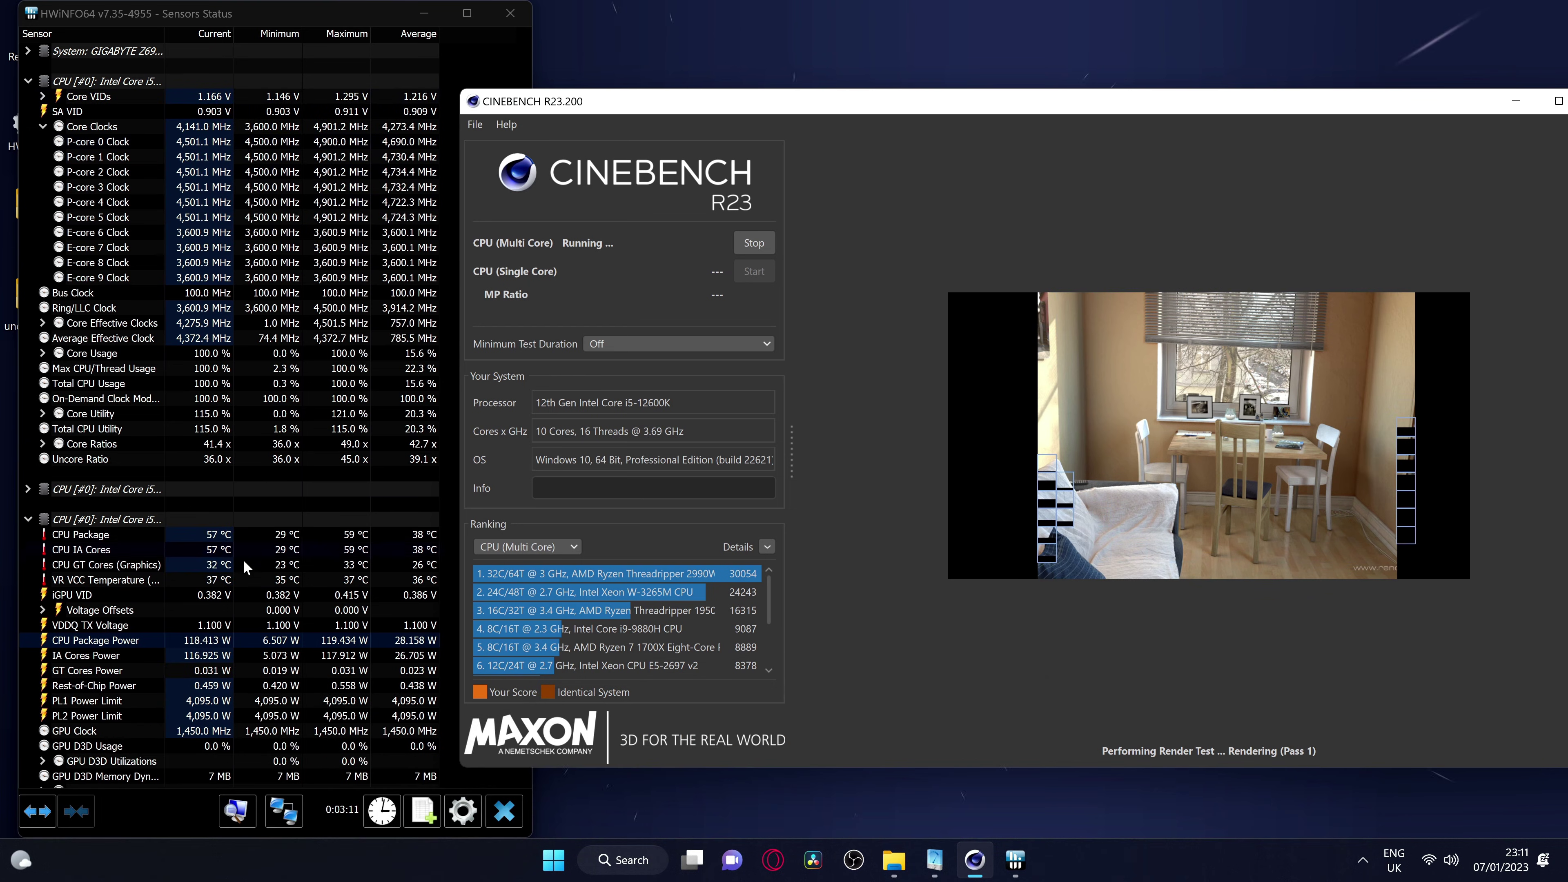
mouse_move(197, 642)
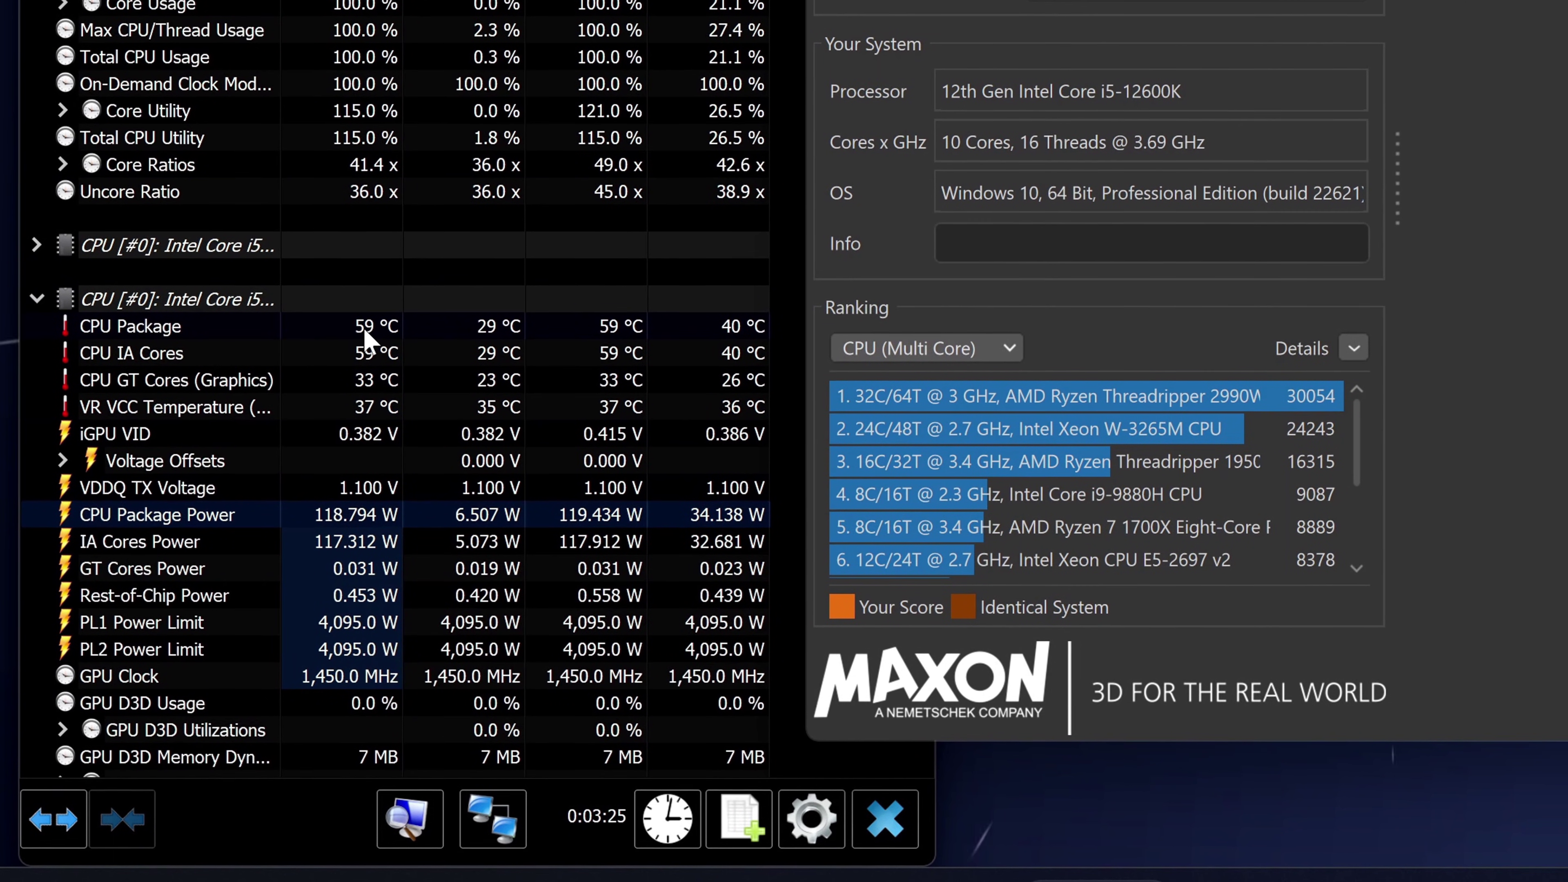
mouse_move(369, 335)
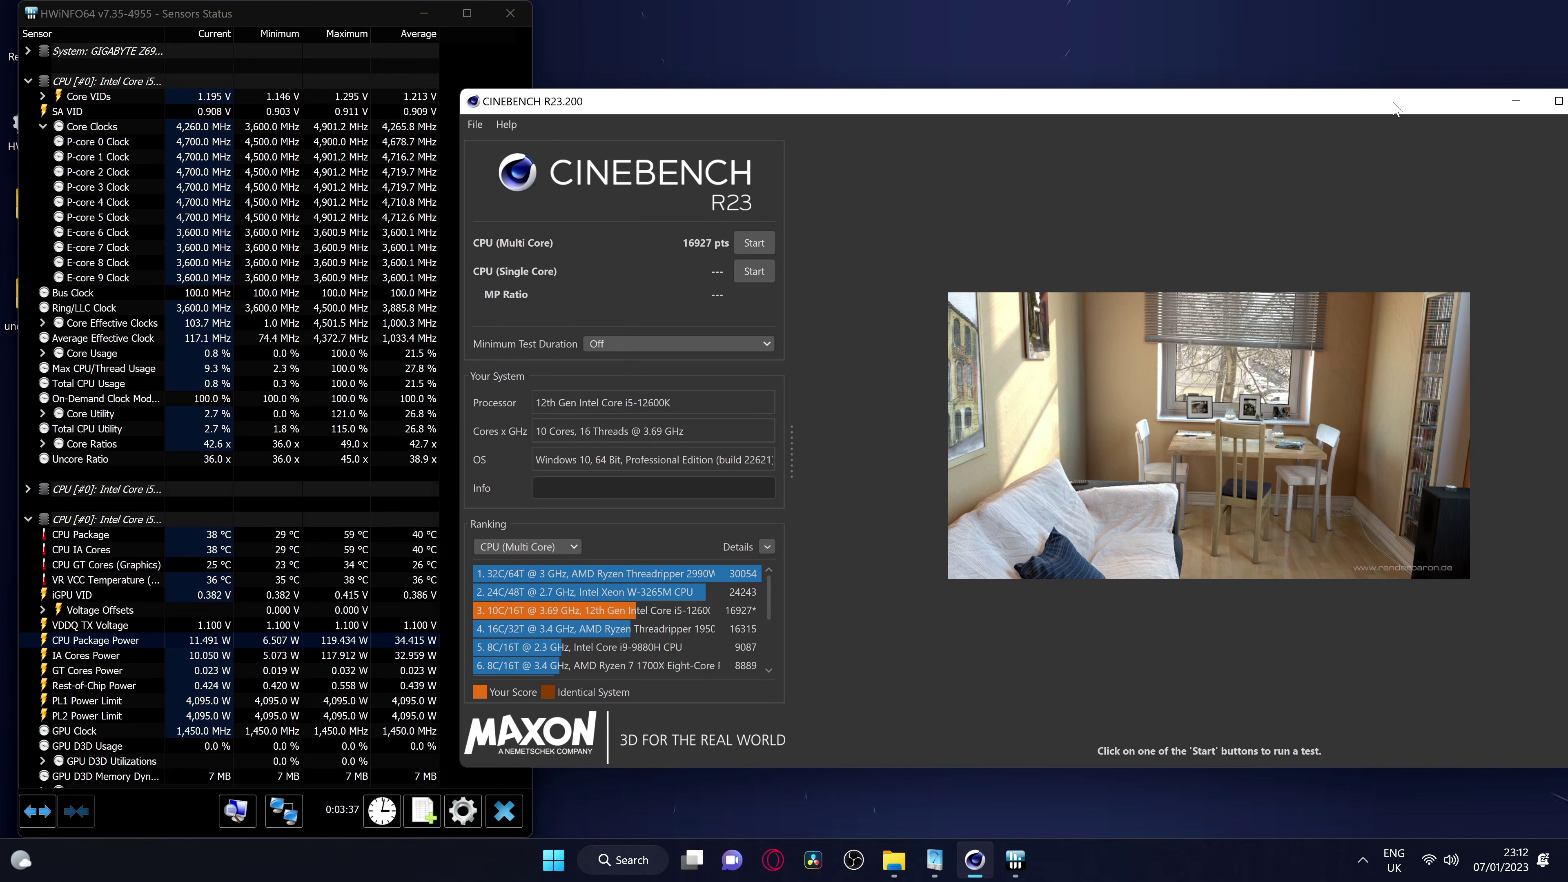
Minimise Cinebench, then set XTU's Core Voltage Offset to -0.050 V and apply it
click(1515, 104)
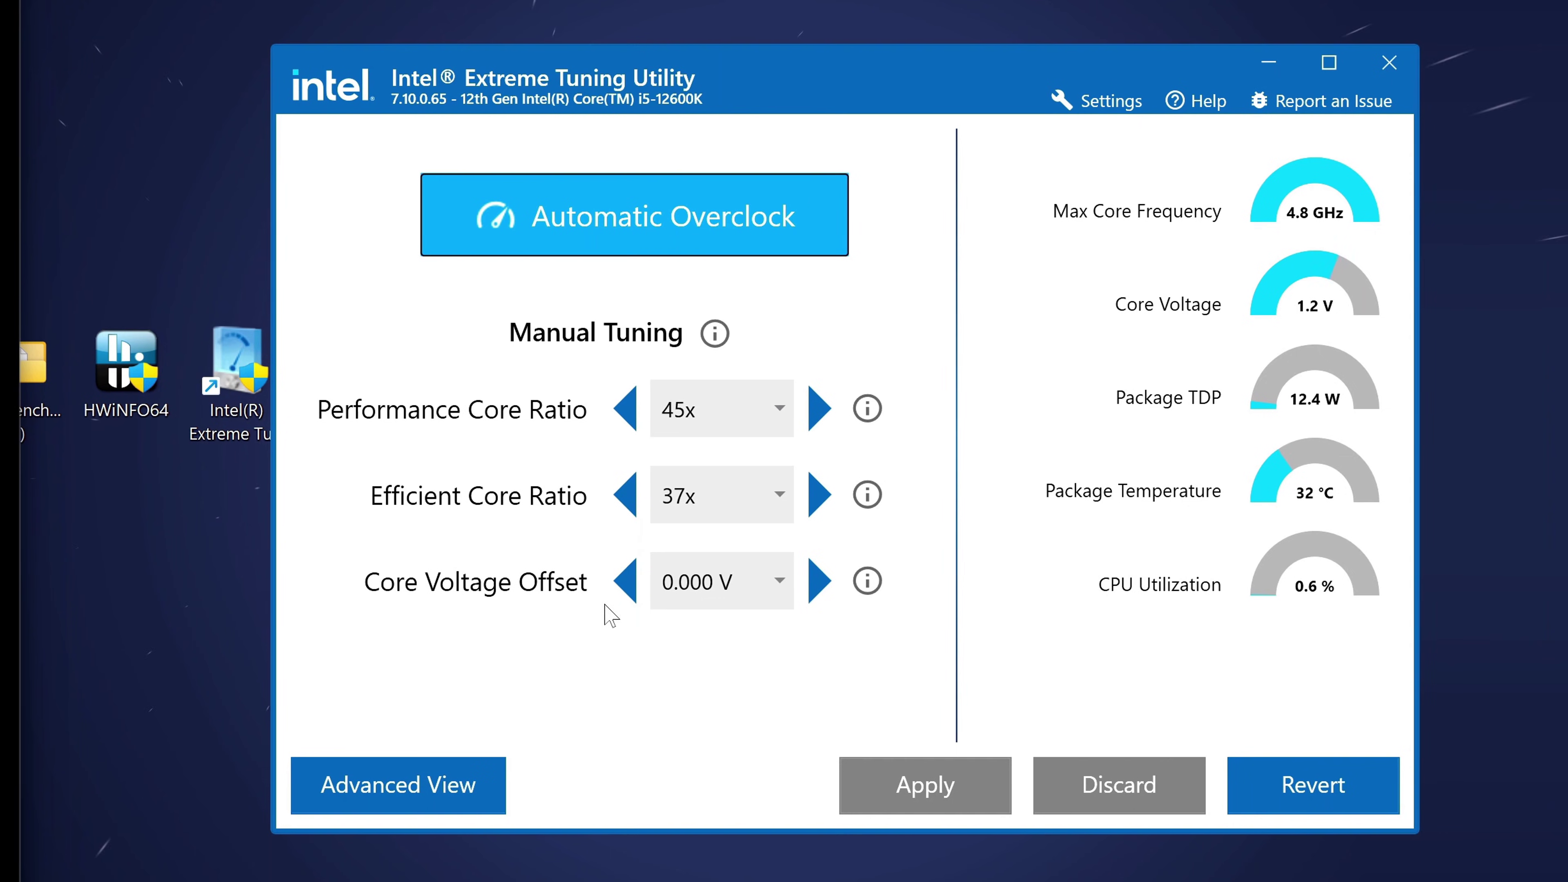
click(622, 584)
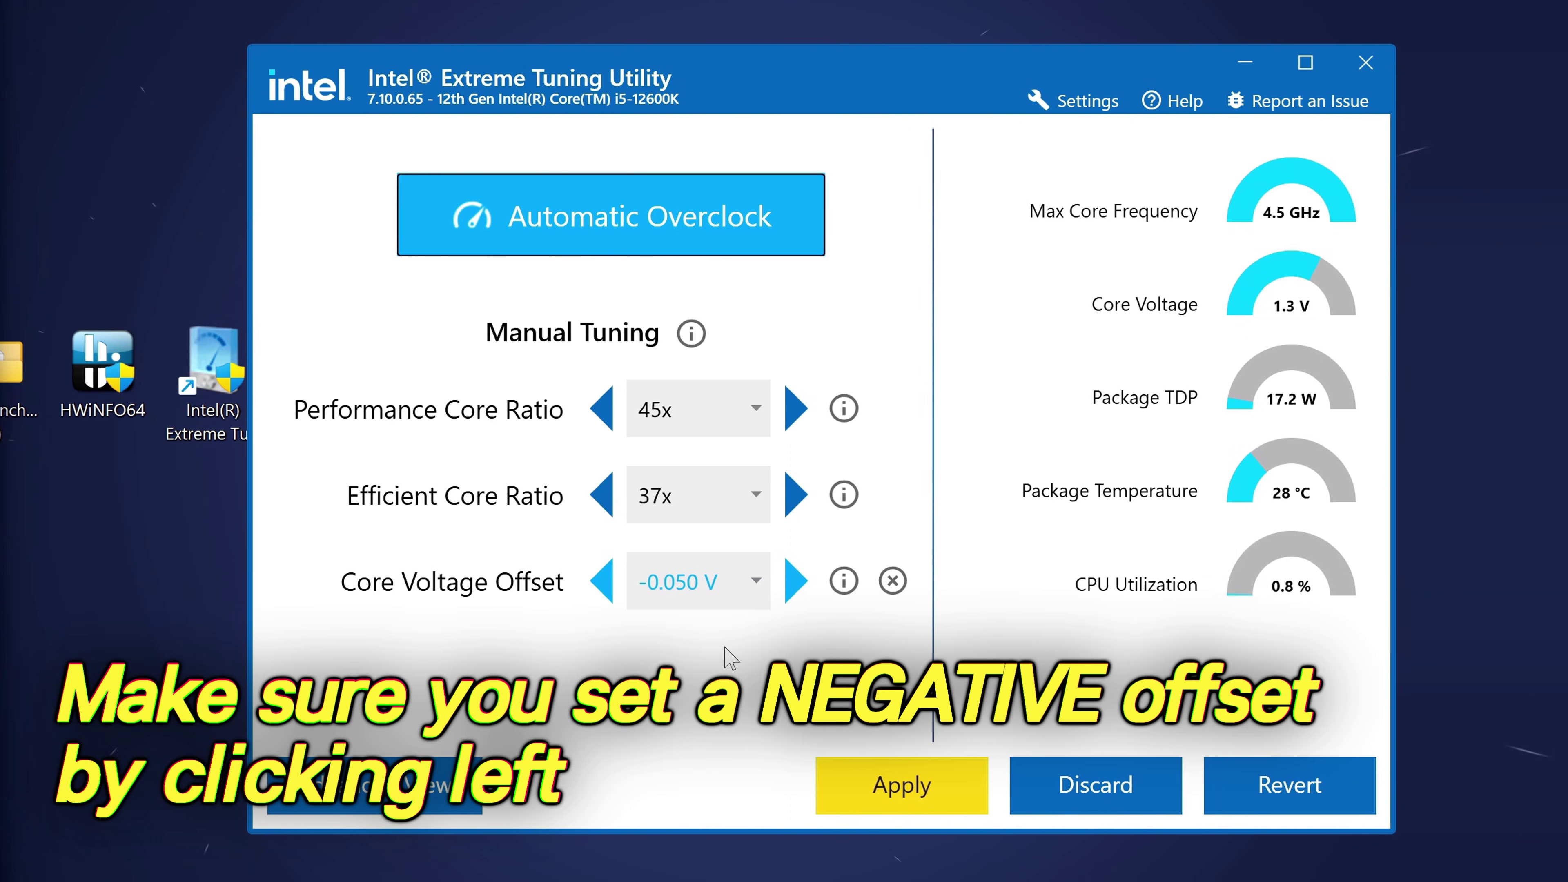
click(797, 581)
click(604, 582)
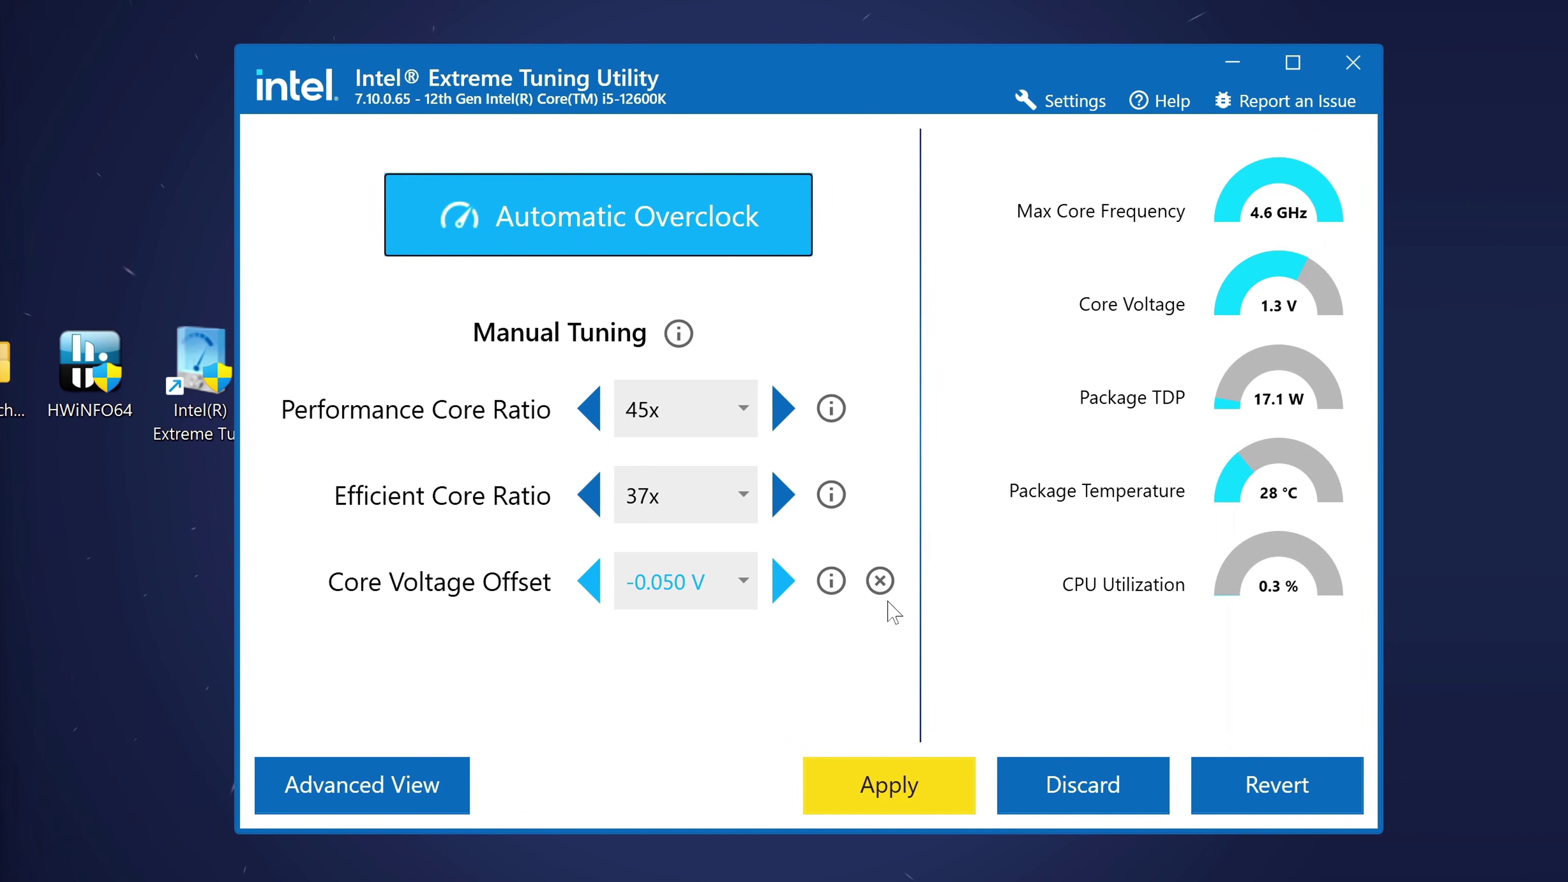
click(887, 772)
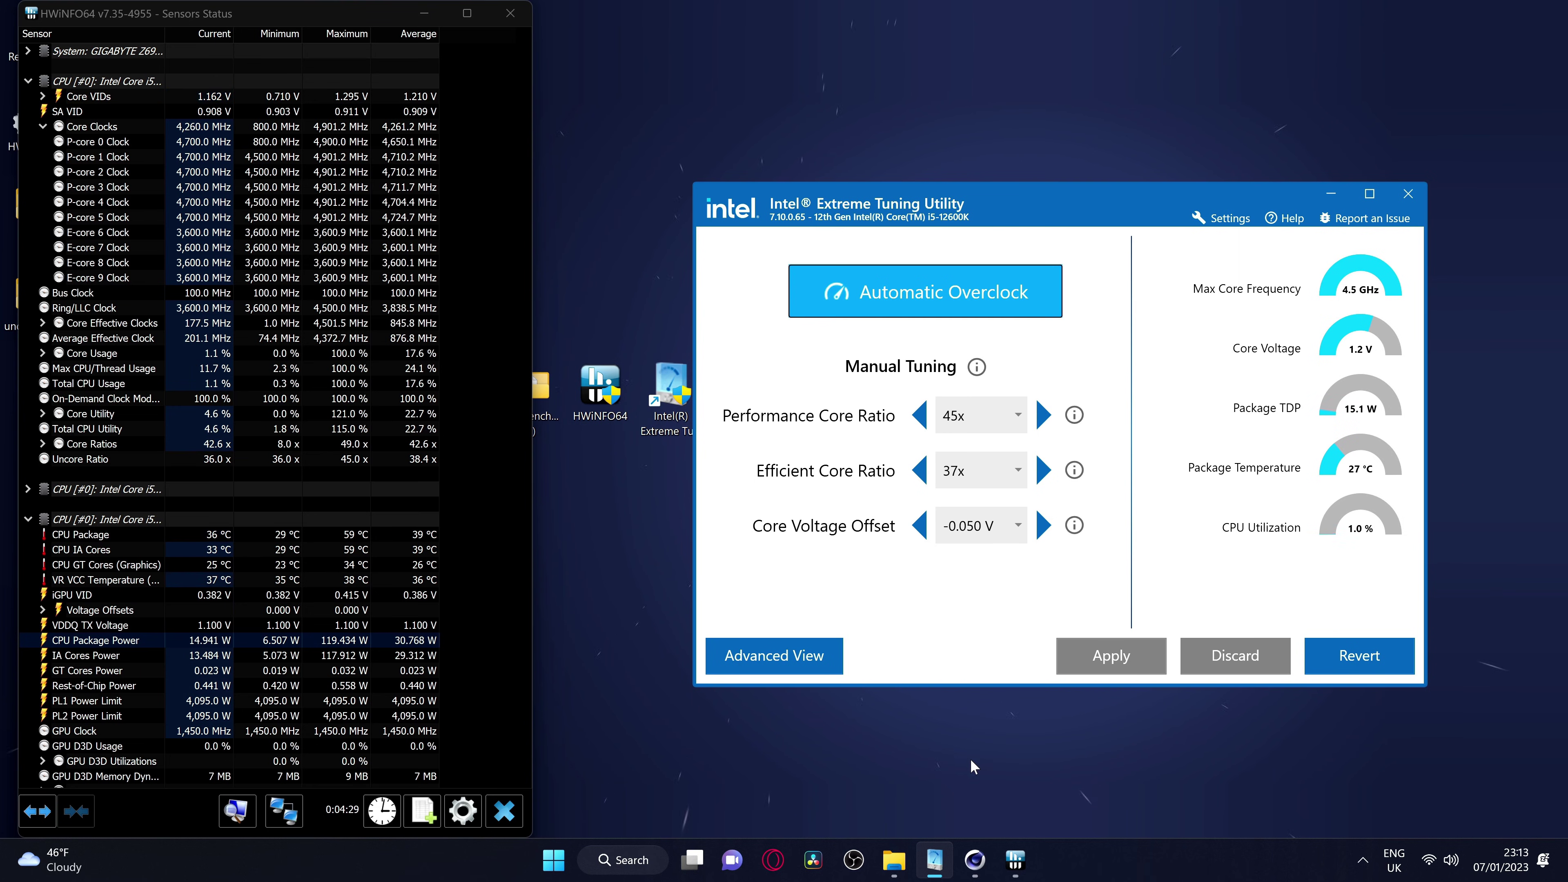
Bring Cinebench back and rerun the multi-core test at -0.050 V, scoring 16919 pts
click(975, 860)
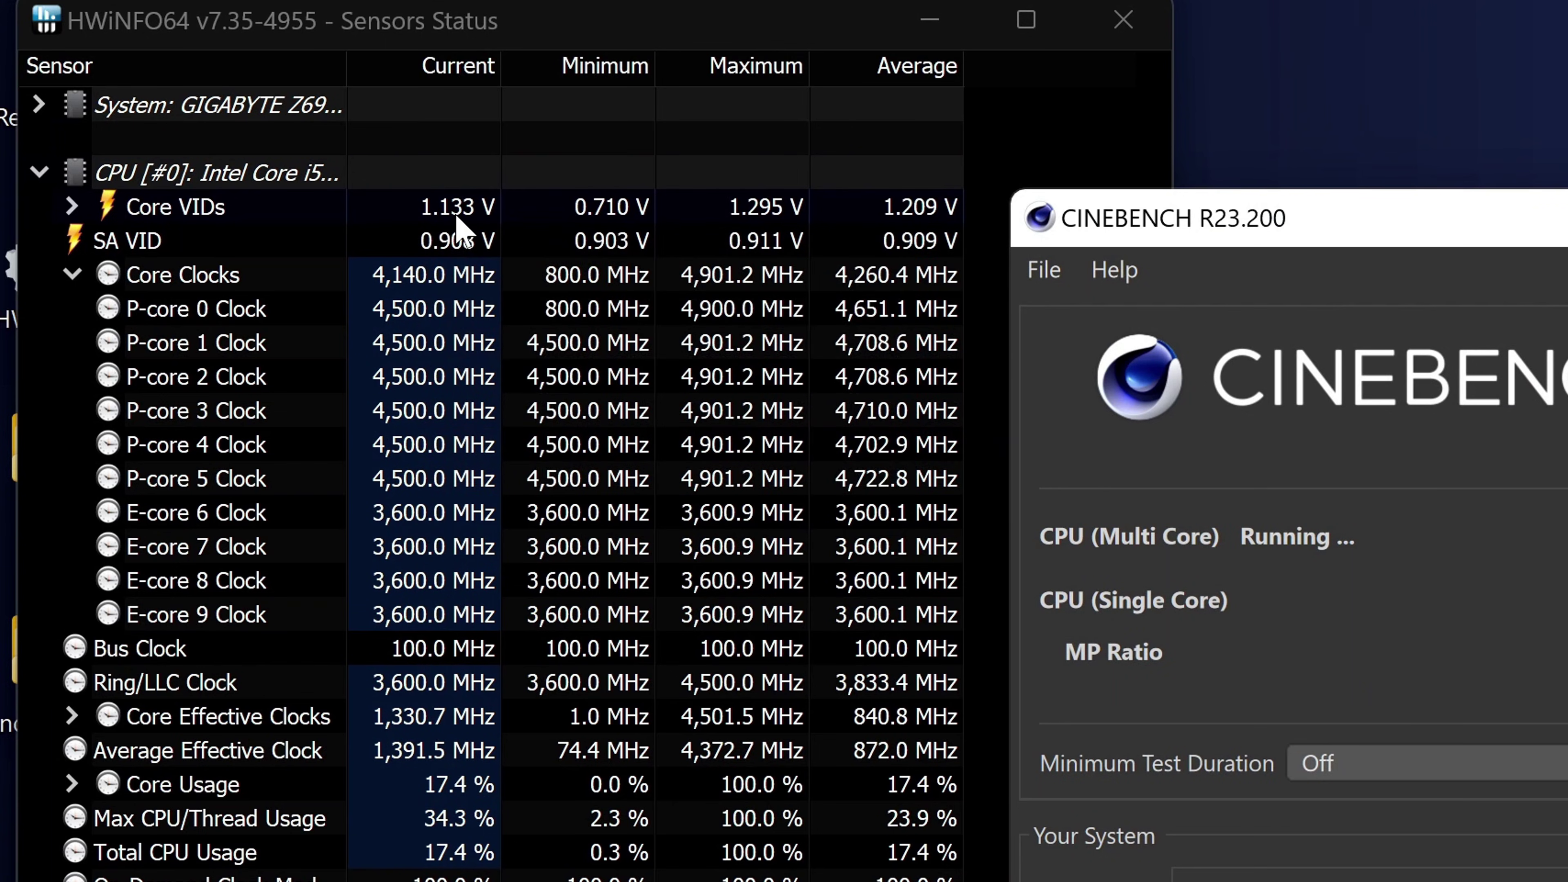
mouse_move(214, 102)
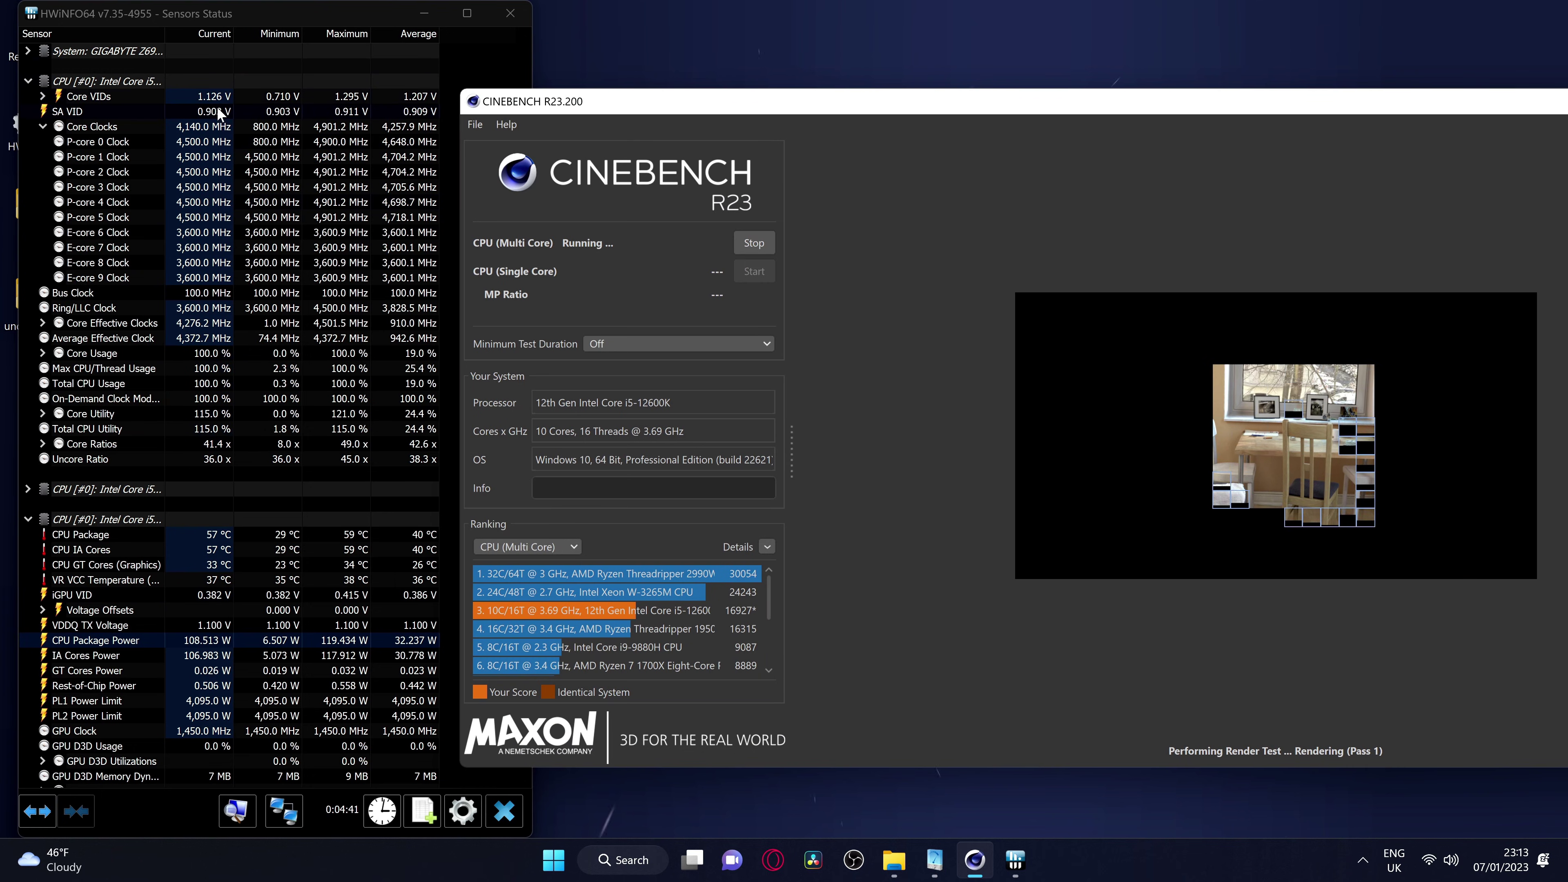
mouse_move(196, 100)
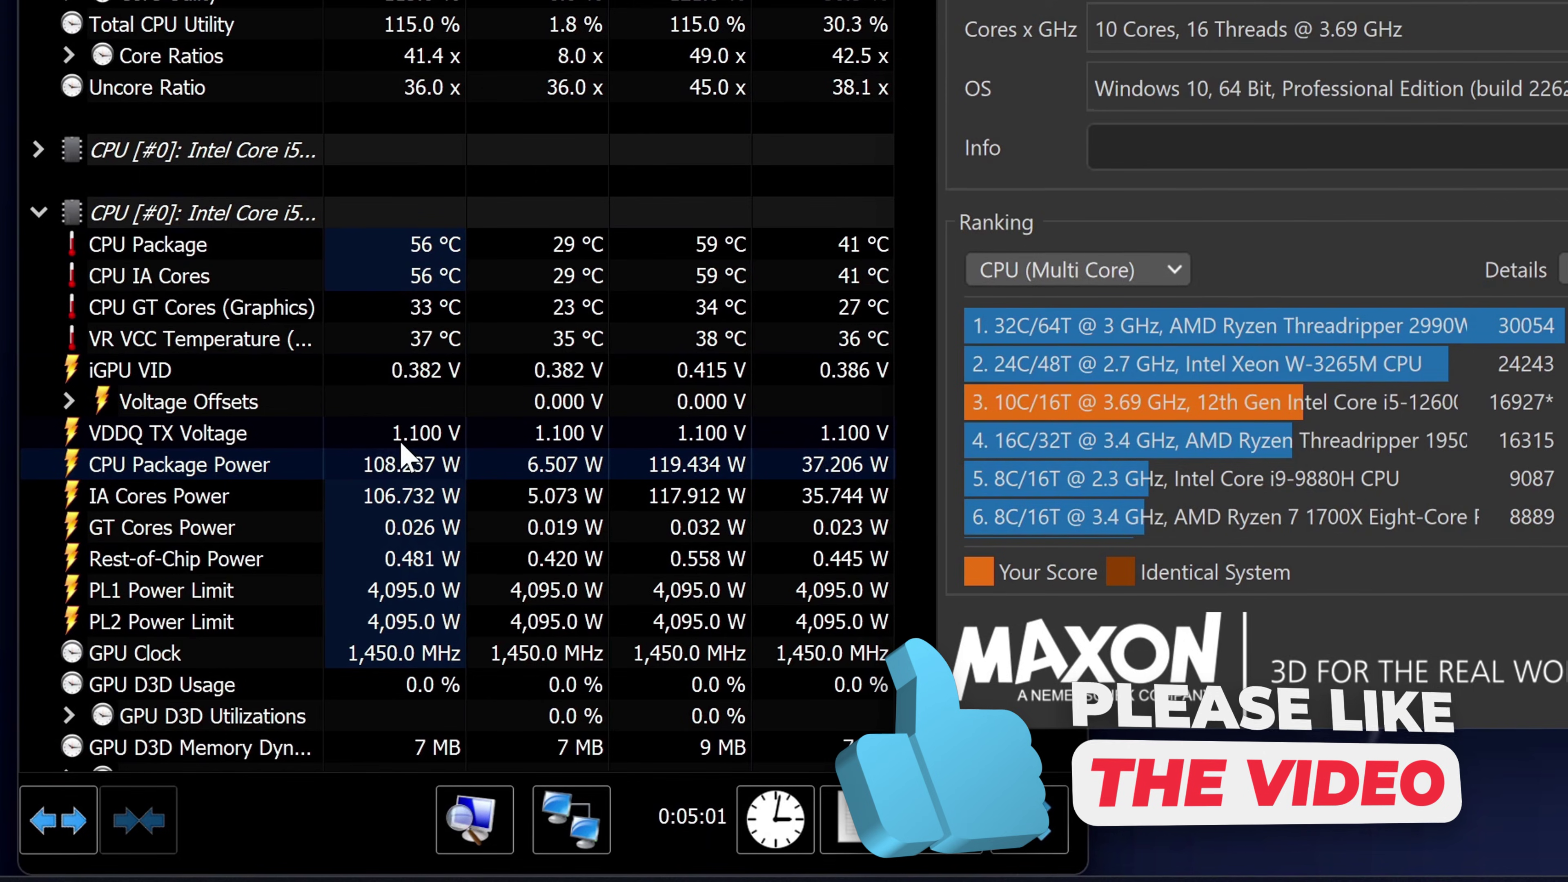
mouse_move(158, 534)
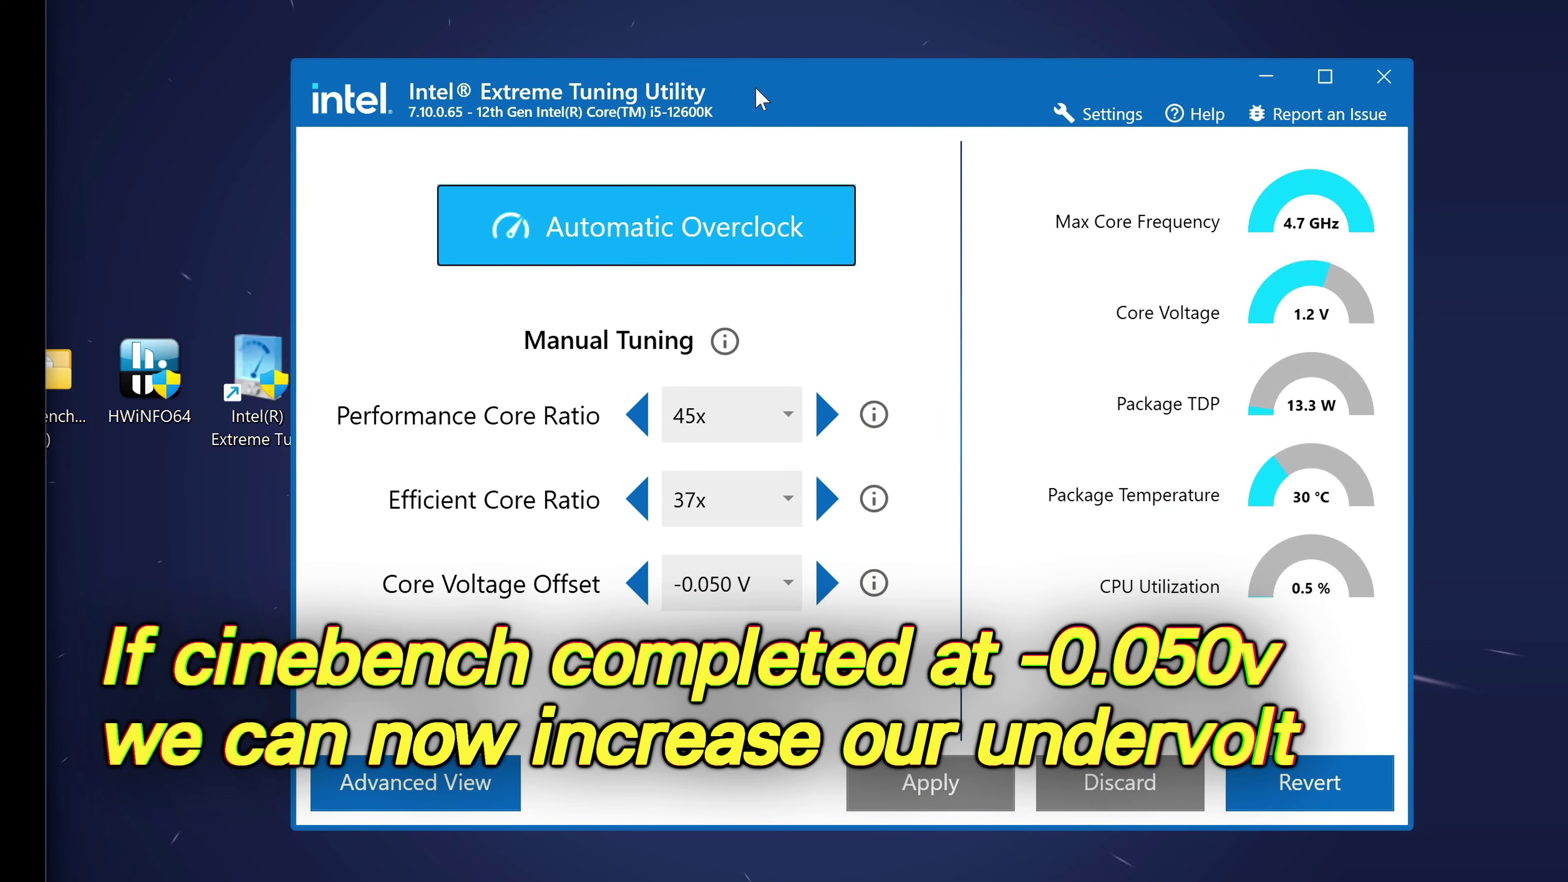
Step XTU's Core Voltage Offset down from -0.050 V to -0.060 V
scroll(768, 590, down, 1)
click(626, 586)
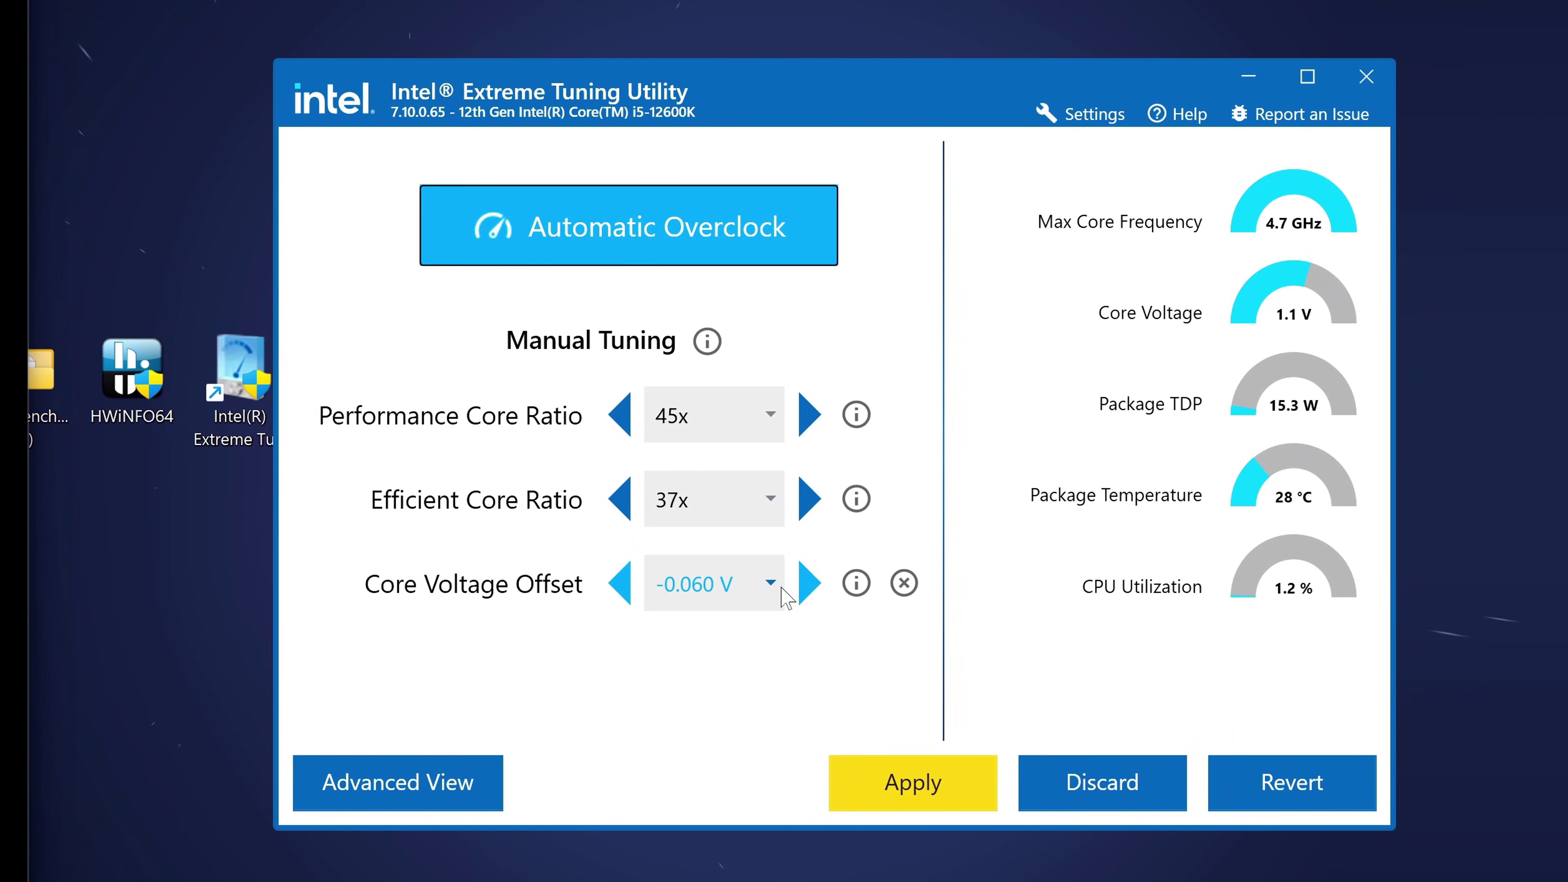
click(811, 588)
click(800, 590)
click(617, 588)
click(618, 588)
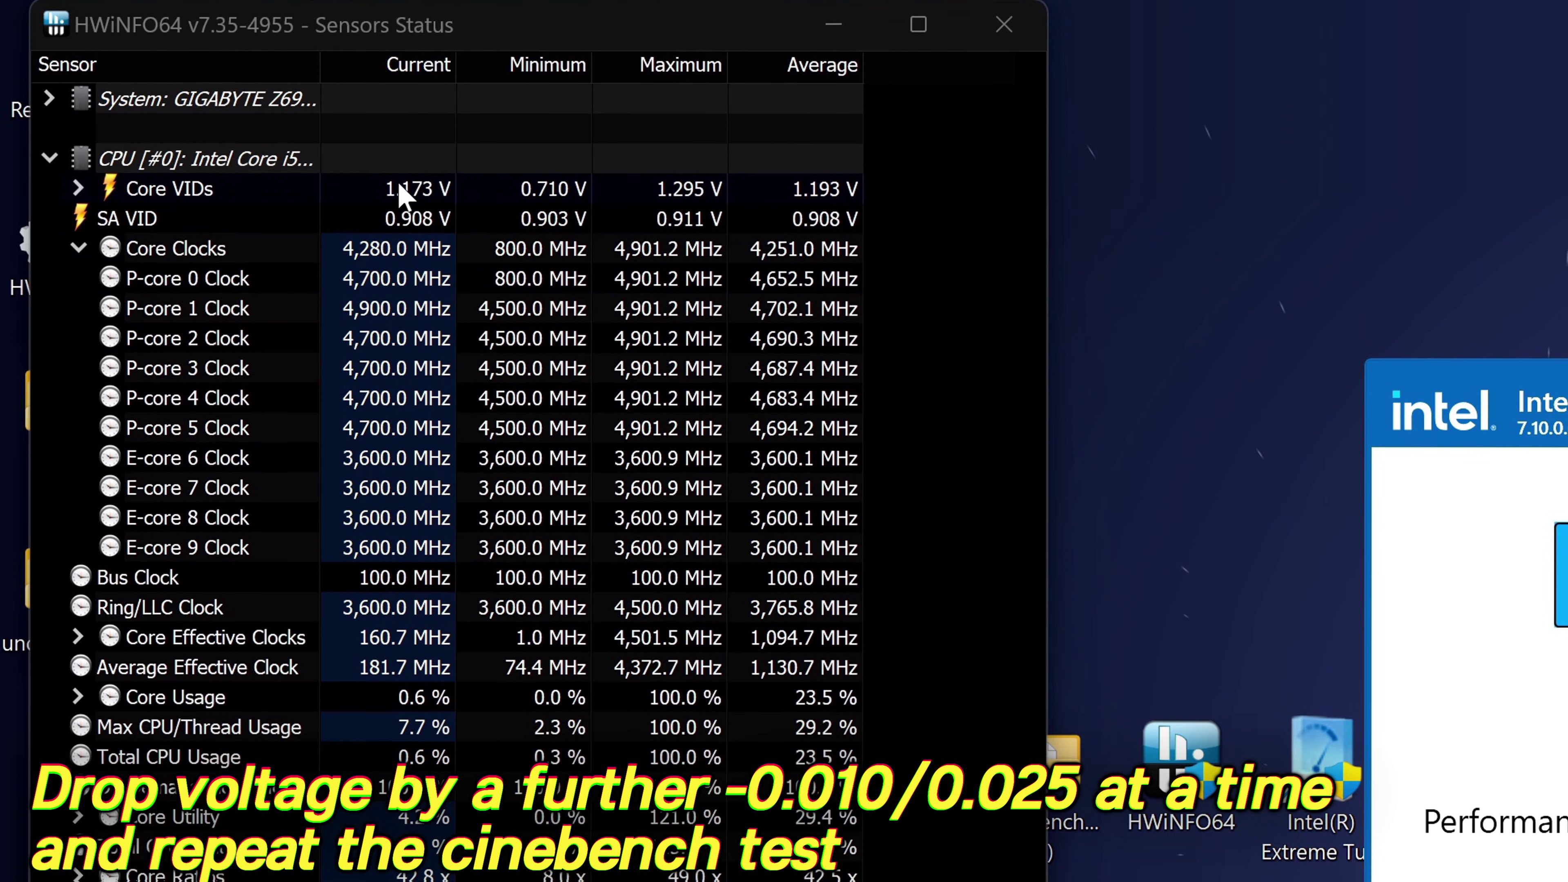
Confirm HWiNFO64 shows Core VIDs around 1.17 V with the -0.060 V offset applied
mouse_move(396, 186)
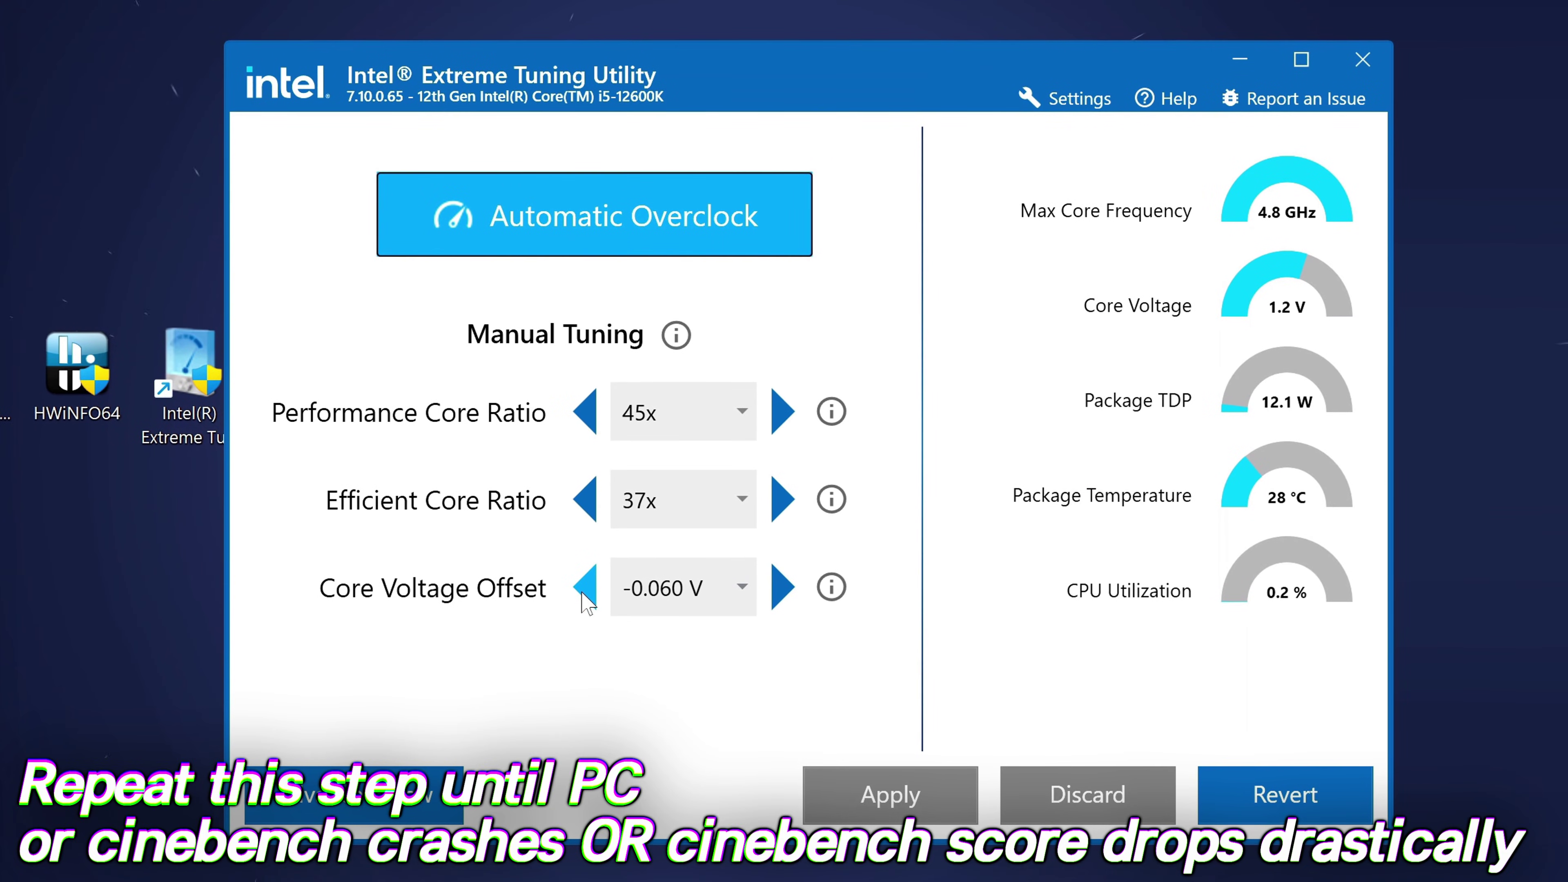
Lower XTU's Core Voltage Offset to -0.070 V and apply it
click(585, 597)
click(585, 596)
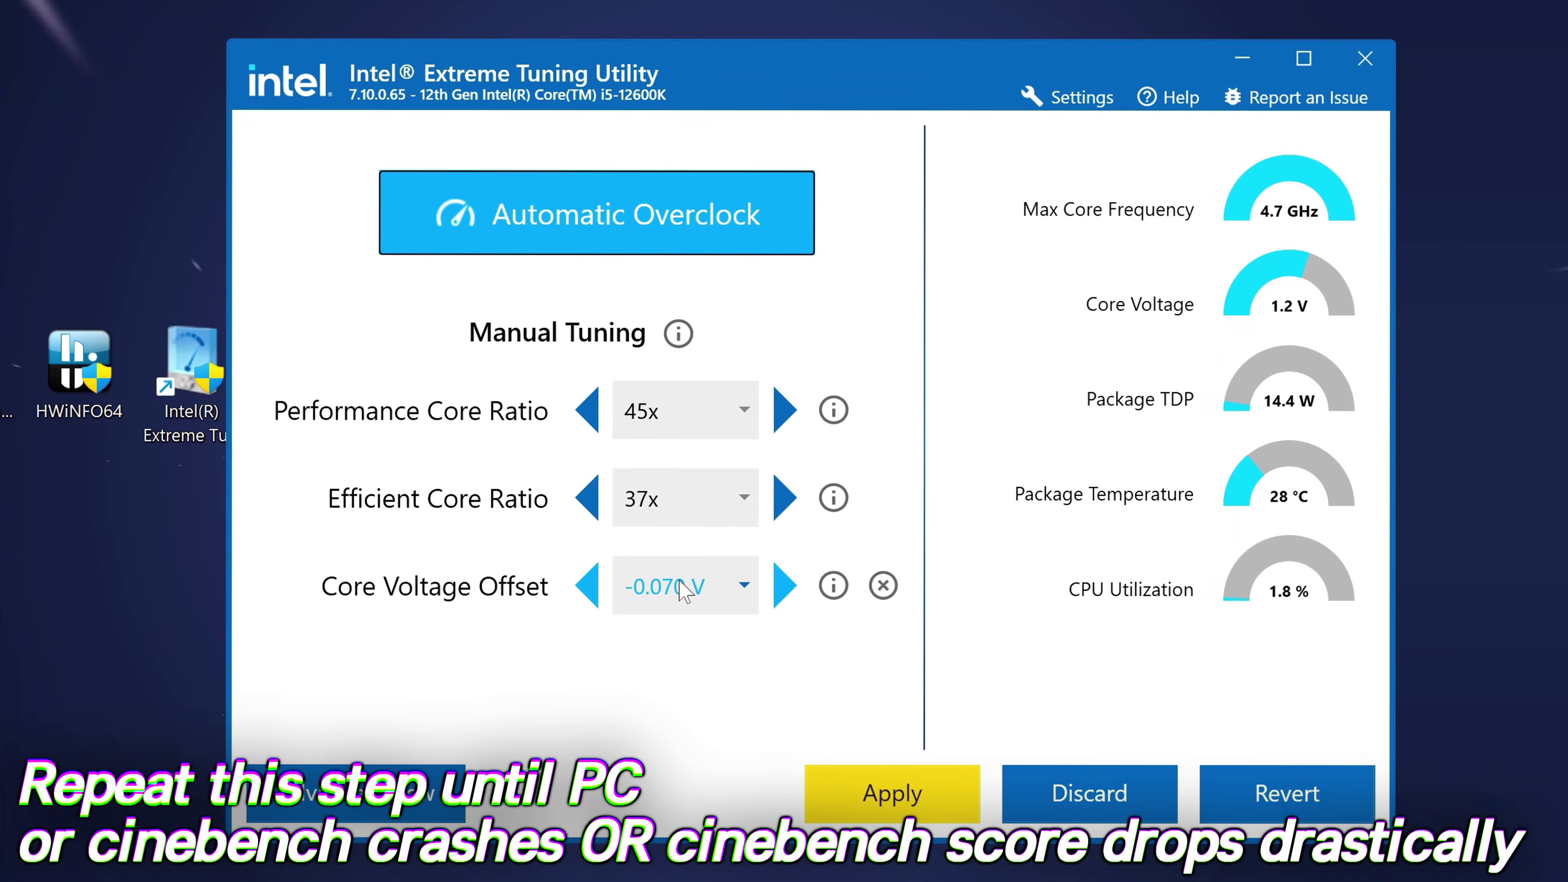
click(893, 793)
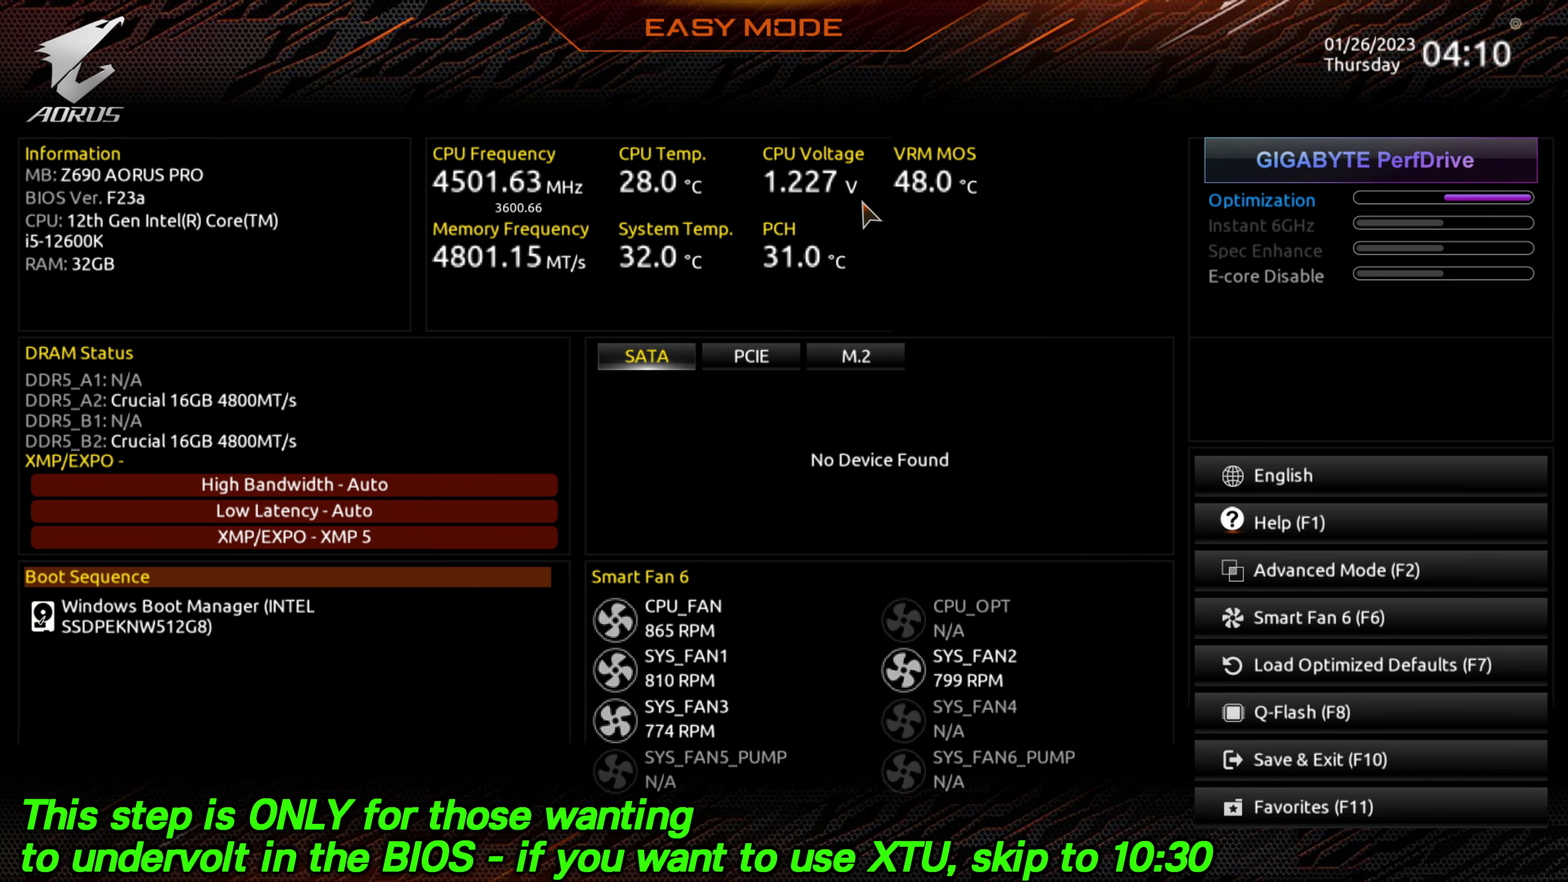
Switch the BIOS to Advanced Mode, open Tweaker, and move down to CPU Vcore (Auto, 1.200V)
click(1439, 571)
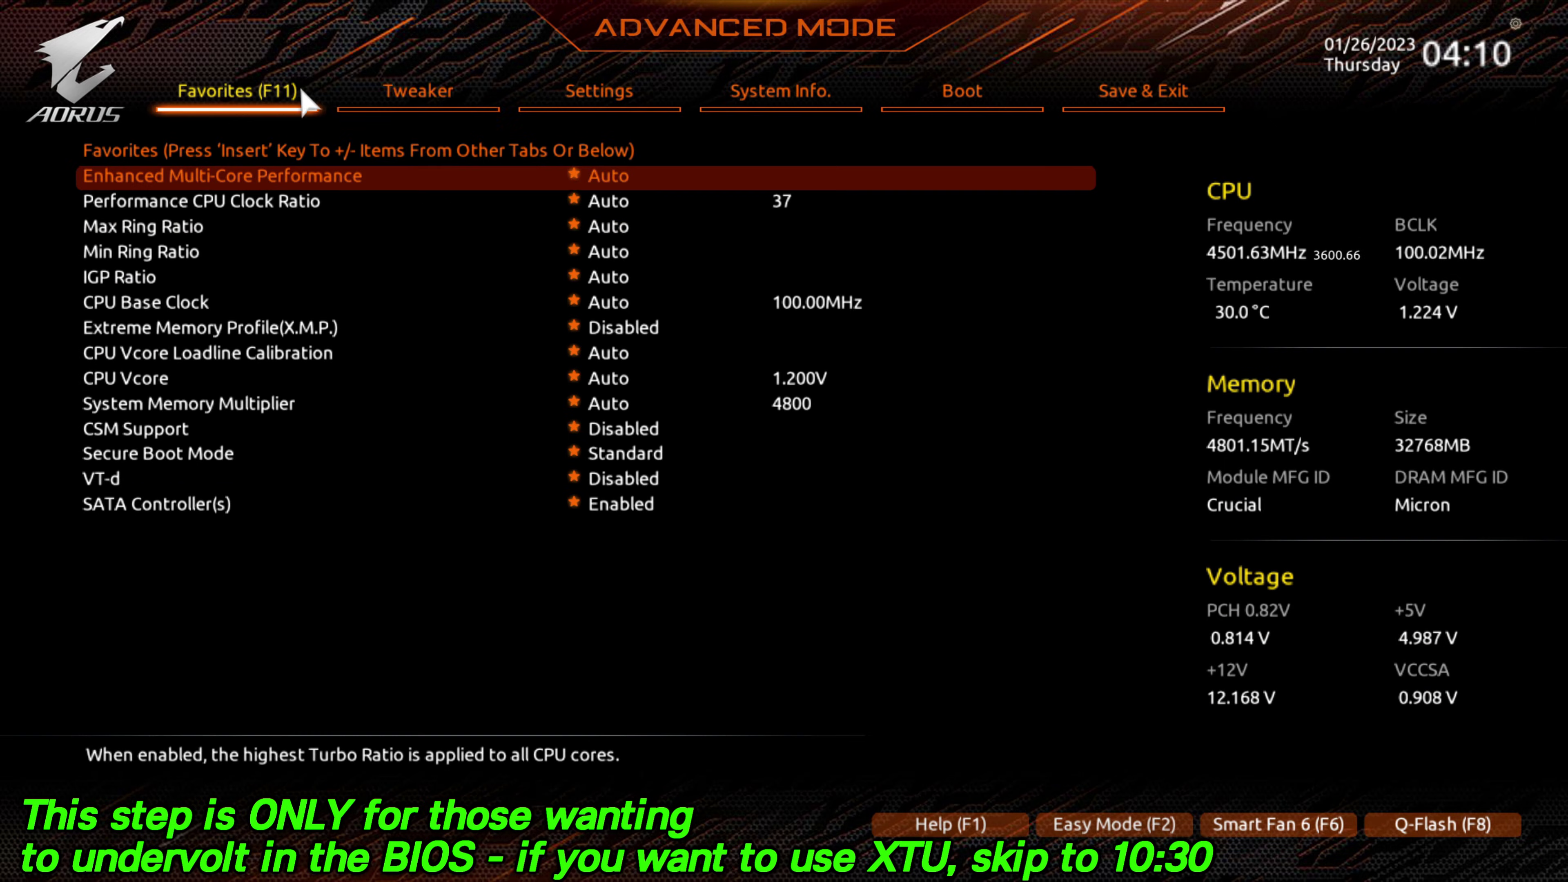
click(409, 99)
scroll(396, 193, up, 7)
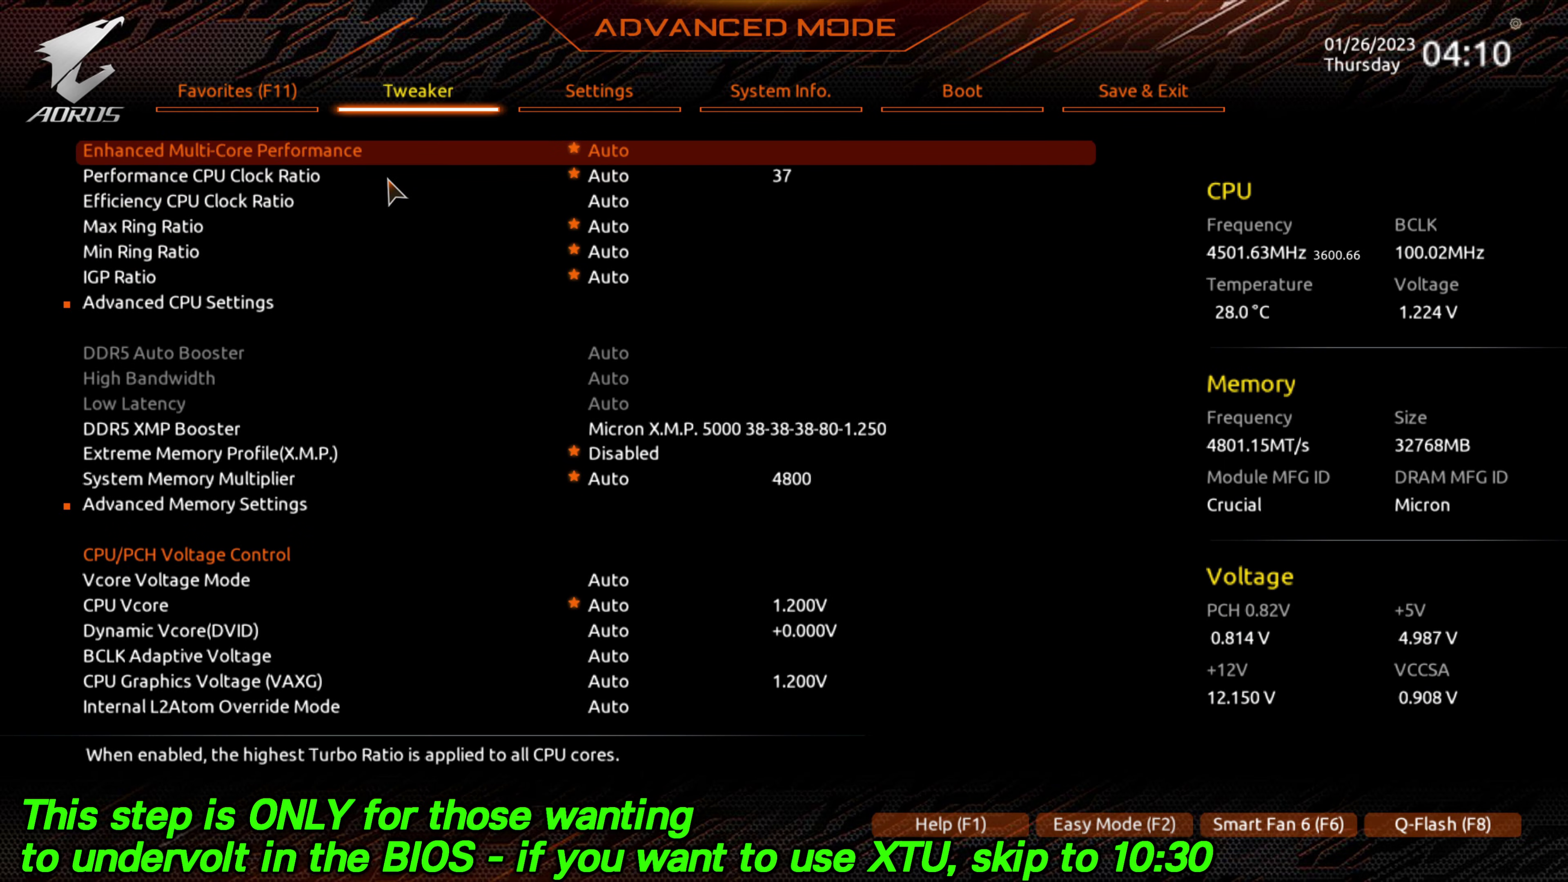
scroll(365, 210, down, 2)
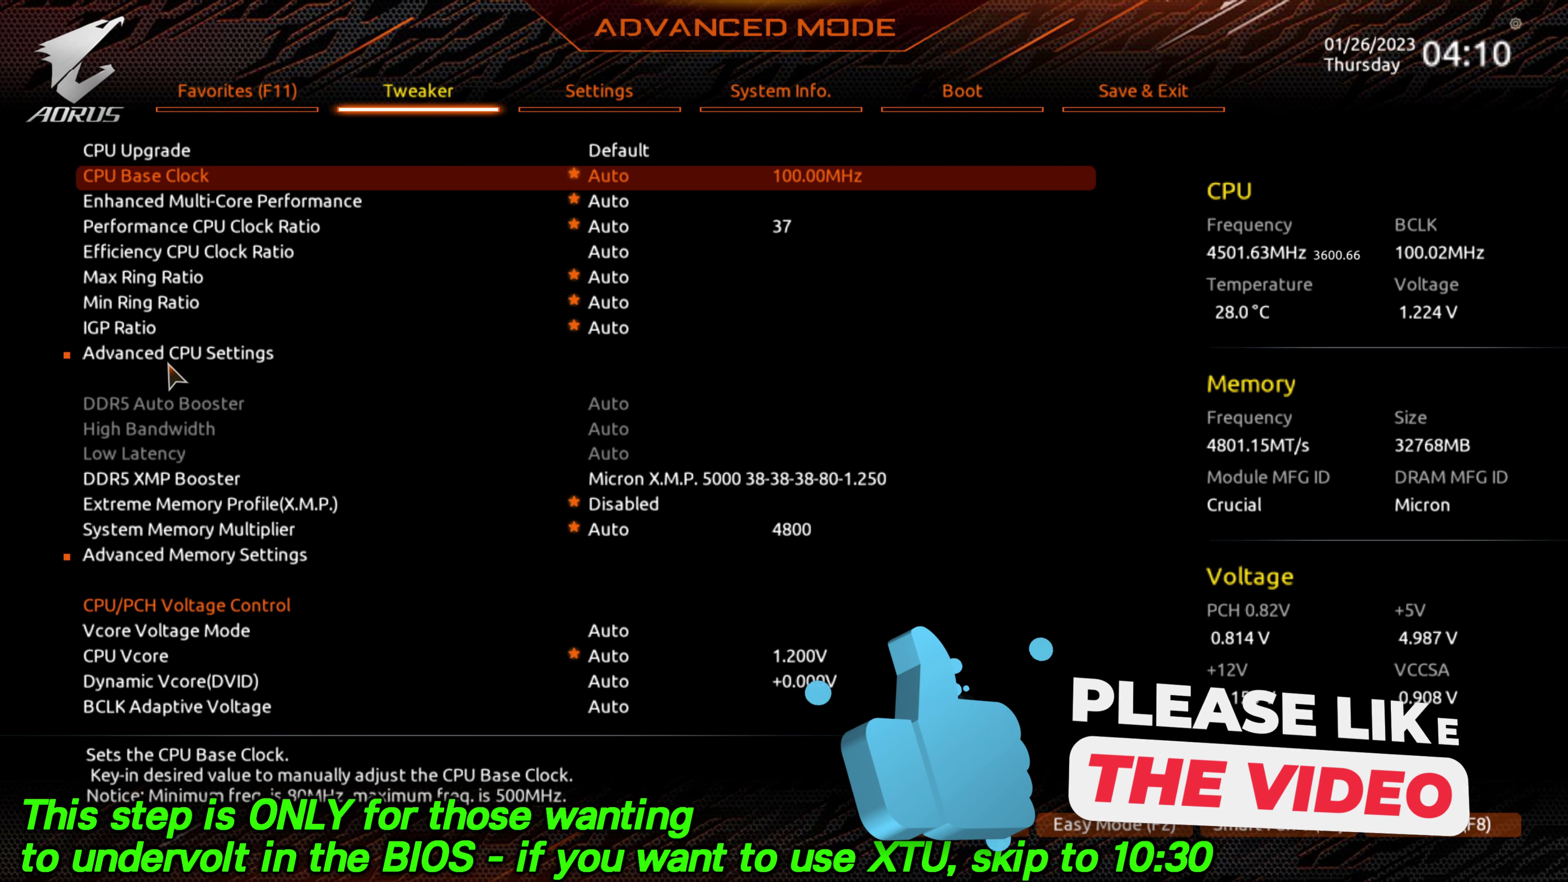
key(Down)
key(Down)
key(Down)
key(Down)
key(Down)
key(Down)
key(Down)
key(Down)
key(Down)
key(Down)
key(Down)
key(Down)
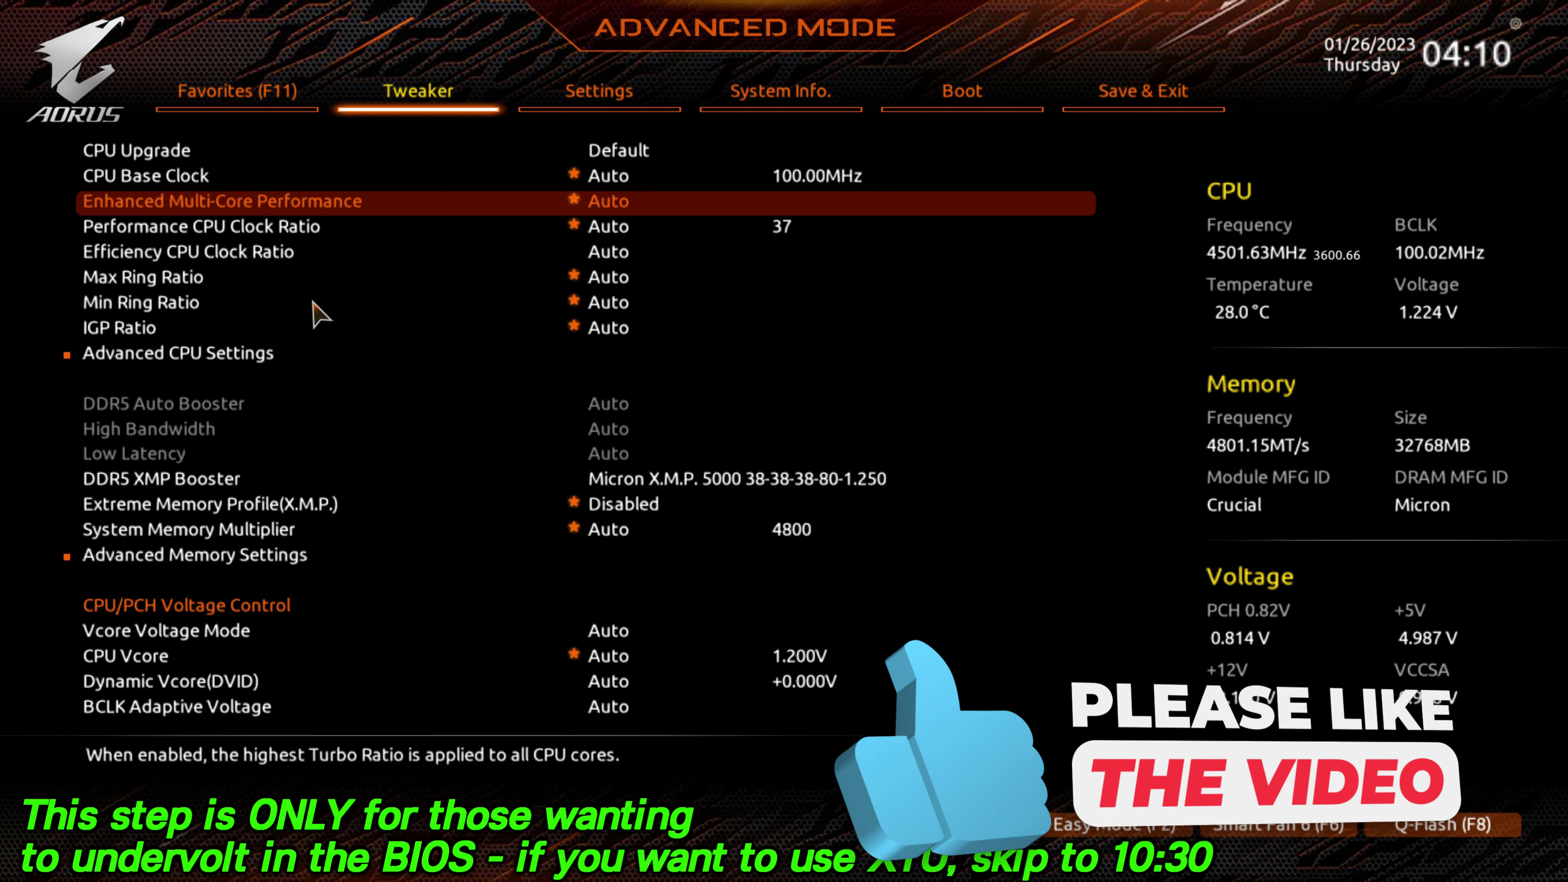
key(Down)
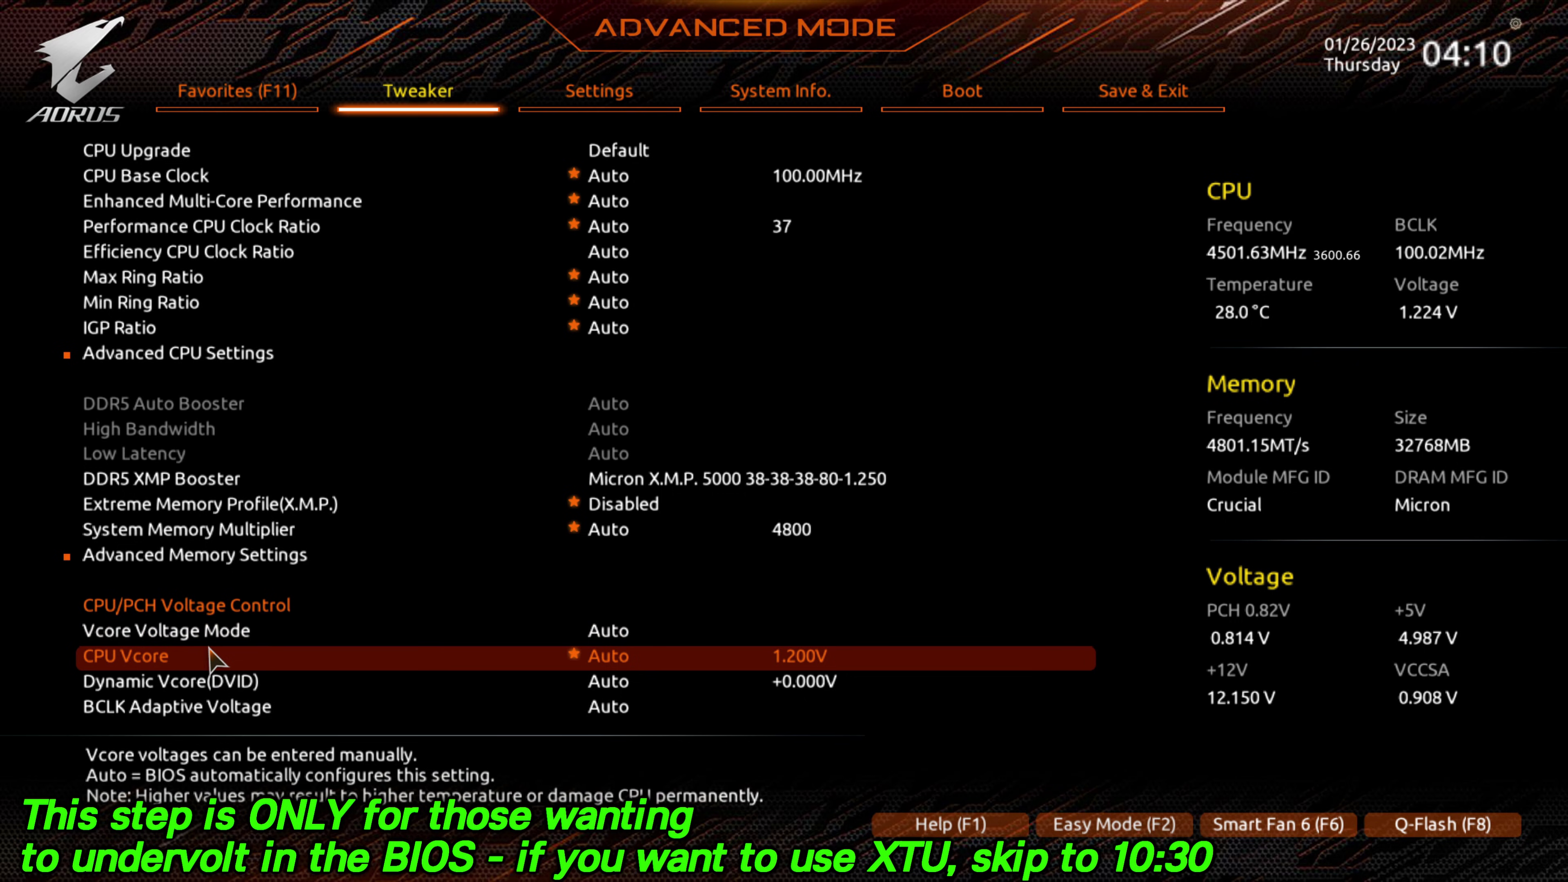
key(Down)
key(Down)
key(Down)
key(Down)
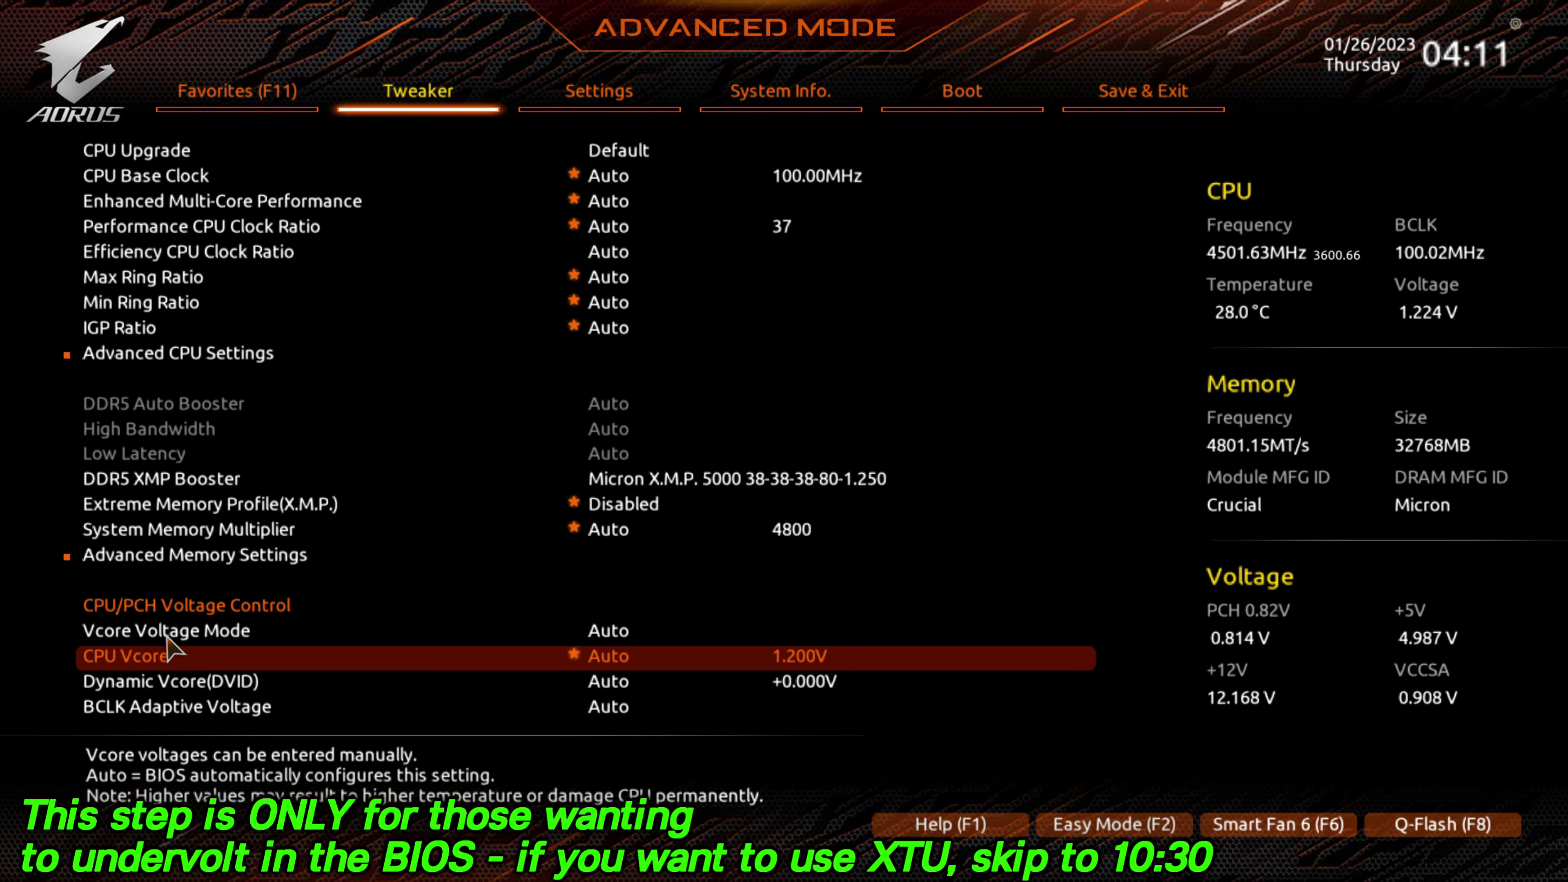
Set Vcore Voltage Mode to Adaptive Vcore
click(167, 636)
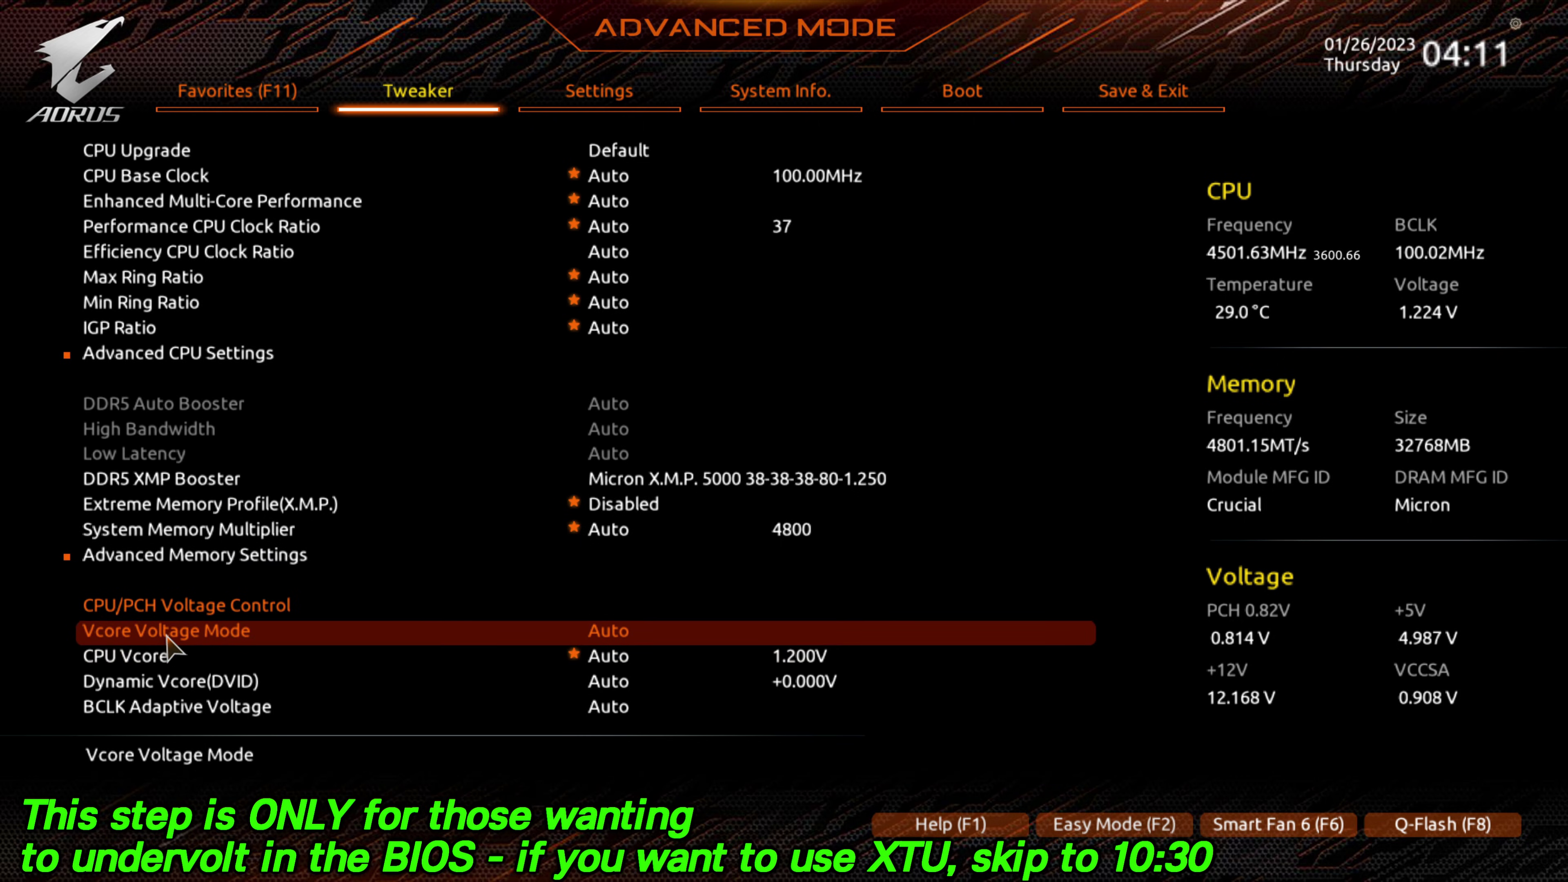
click(256, 633)
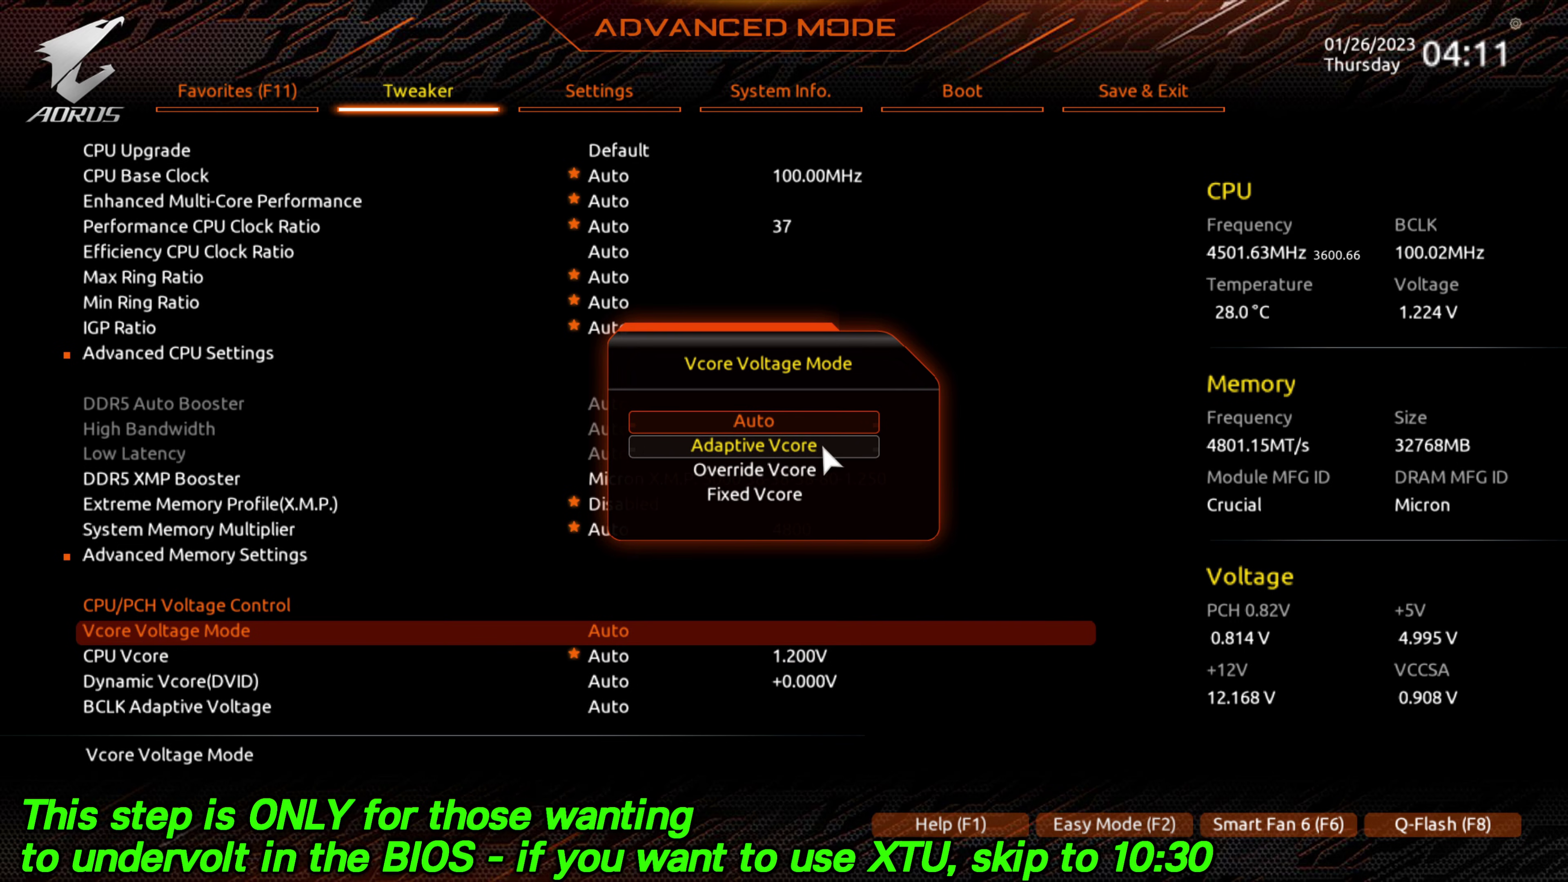
click(821, 447)
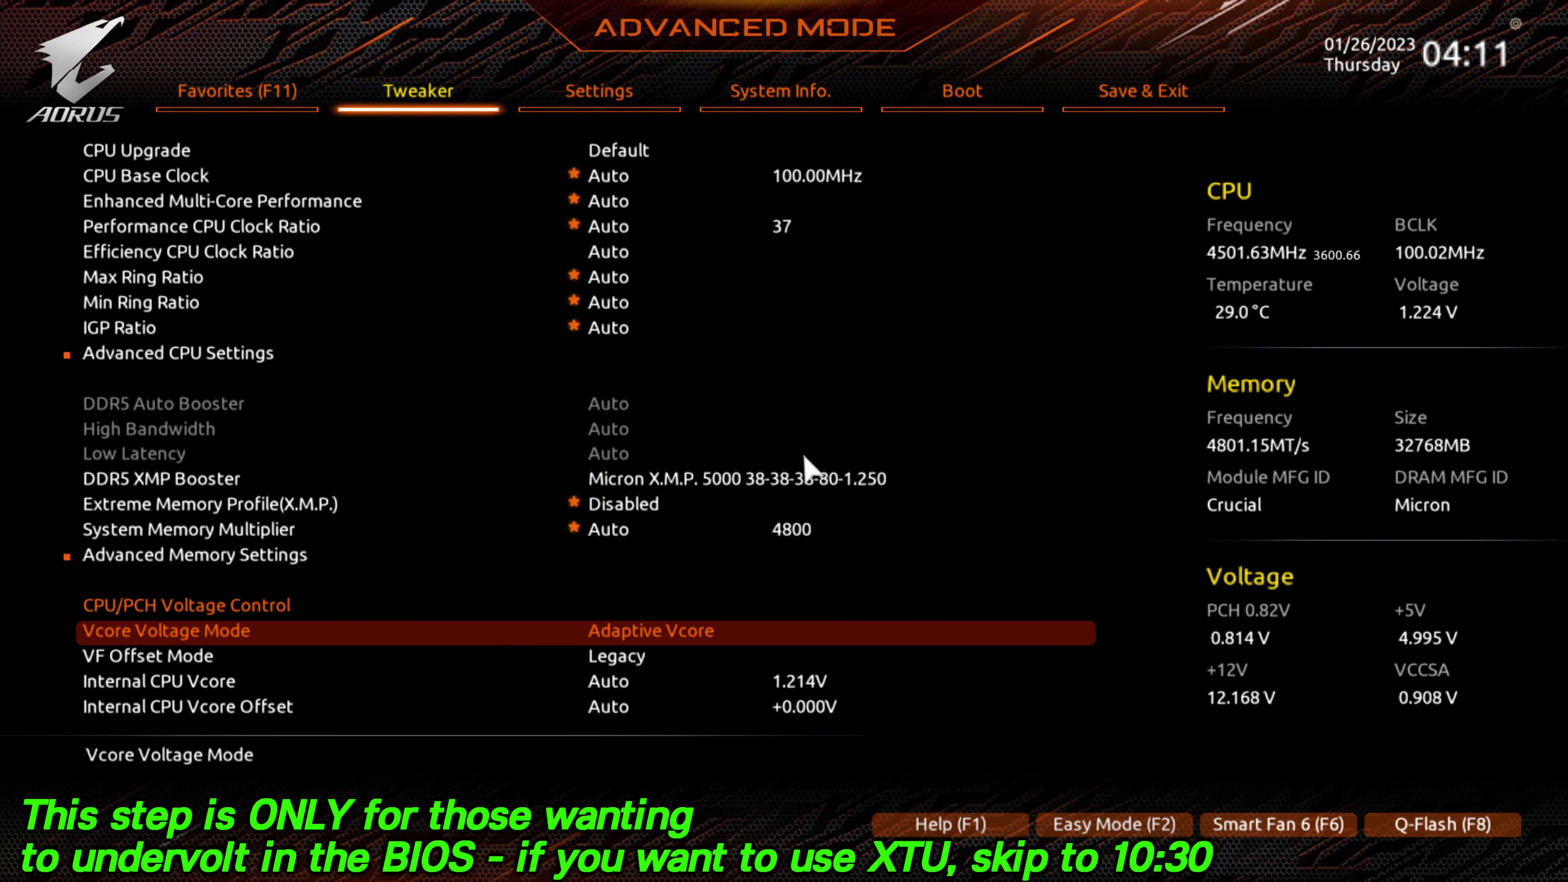
click(529, 652)
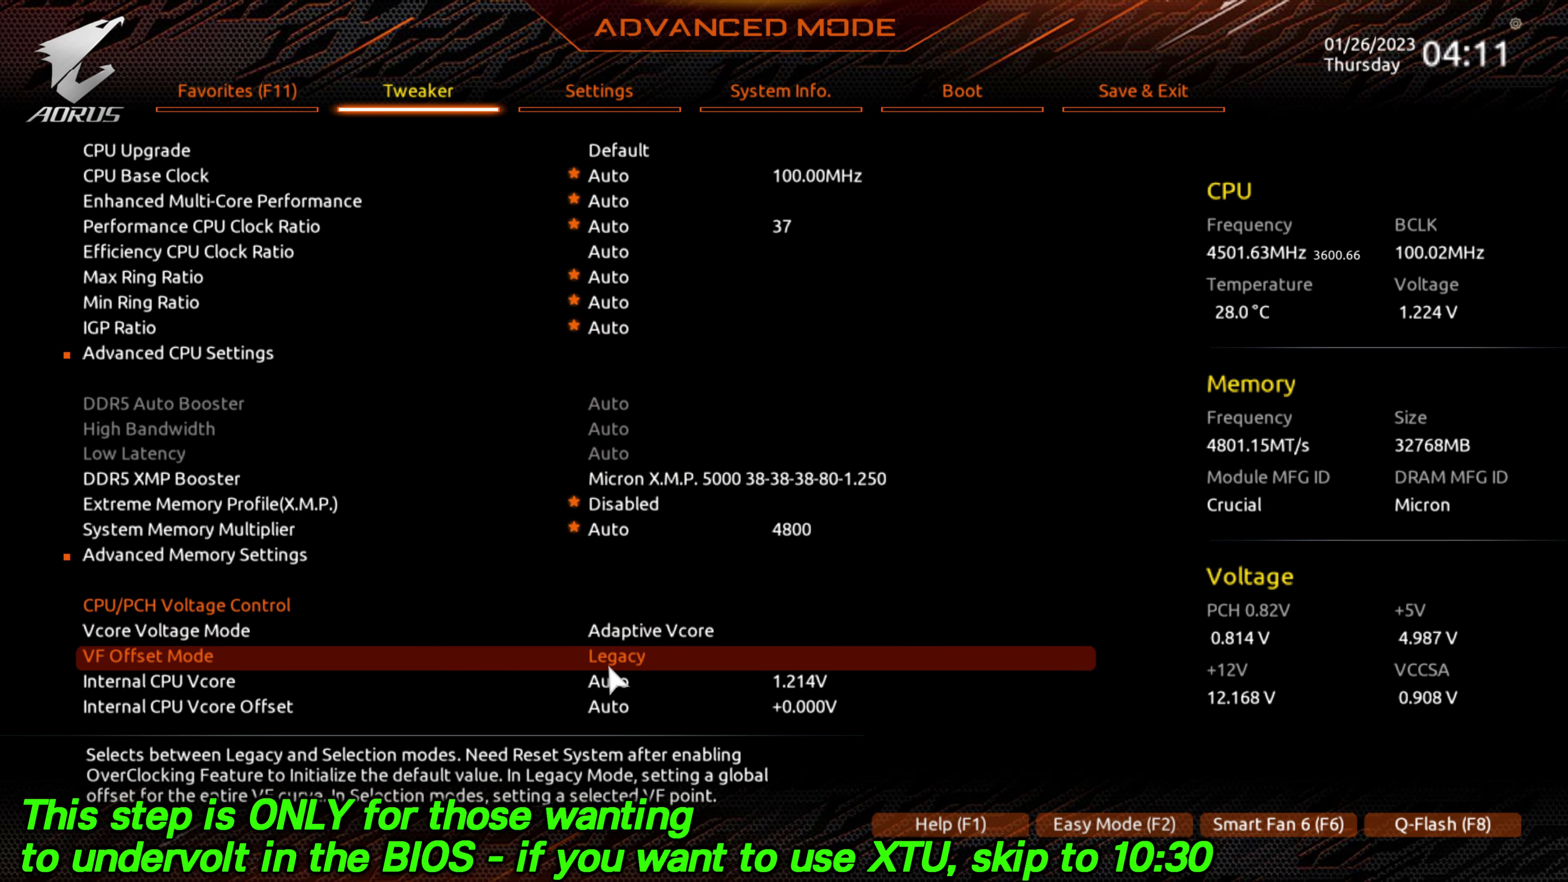
Set the Internal CPU Vcore Offset to -0.050V
scroll(216, 661, down, 4)
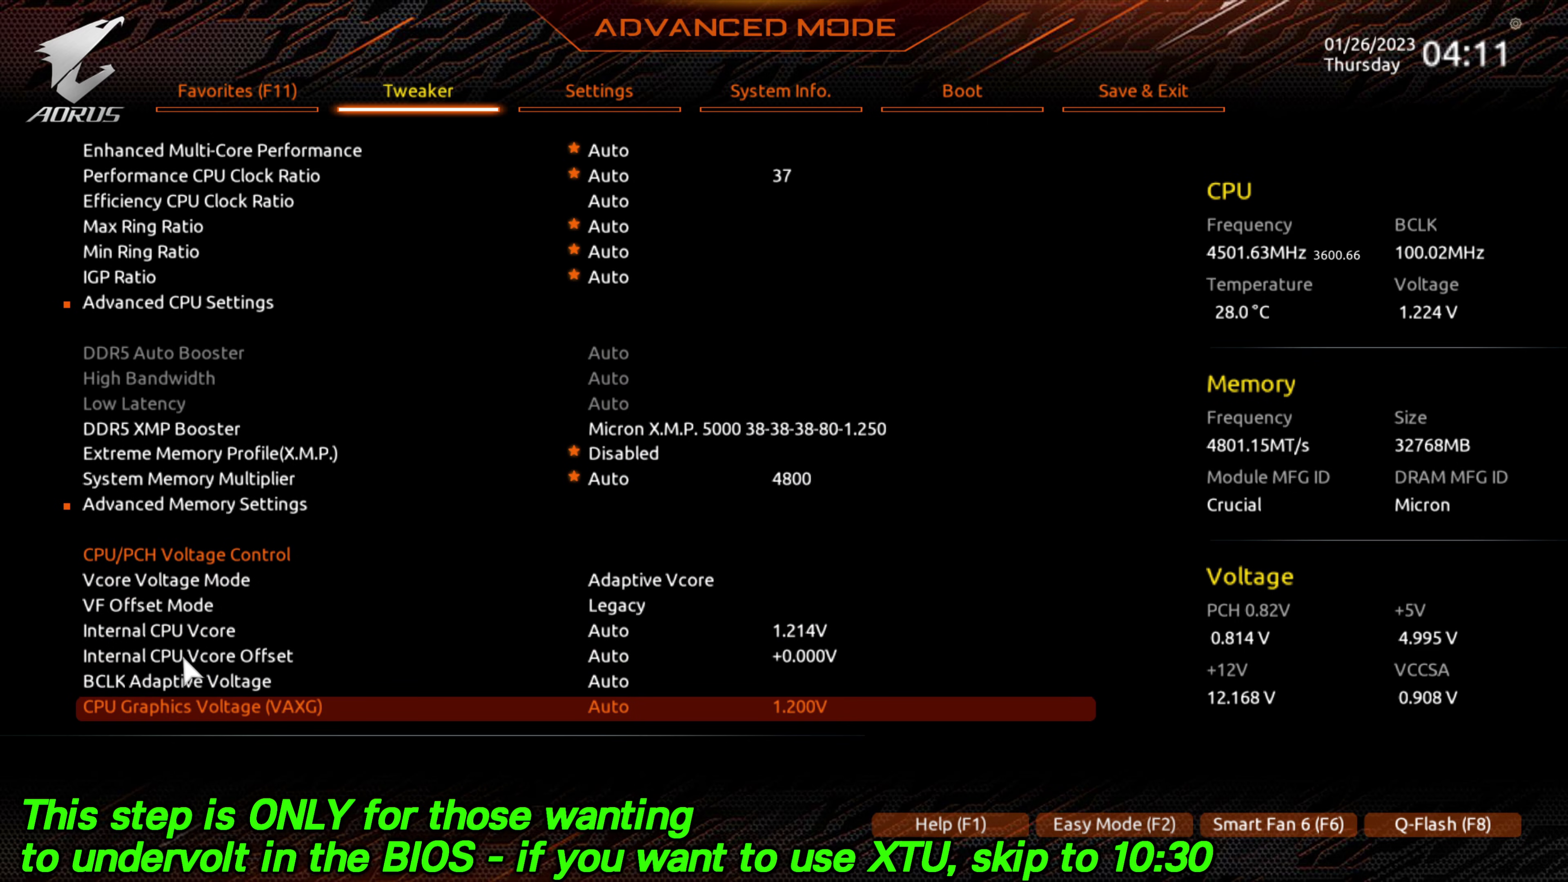
click(220, 660)
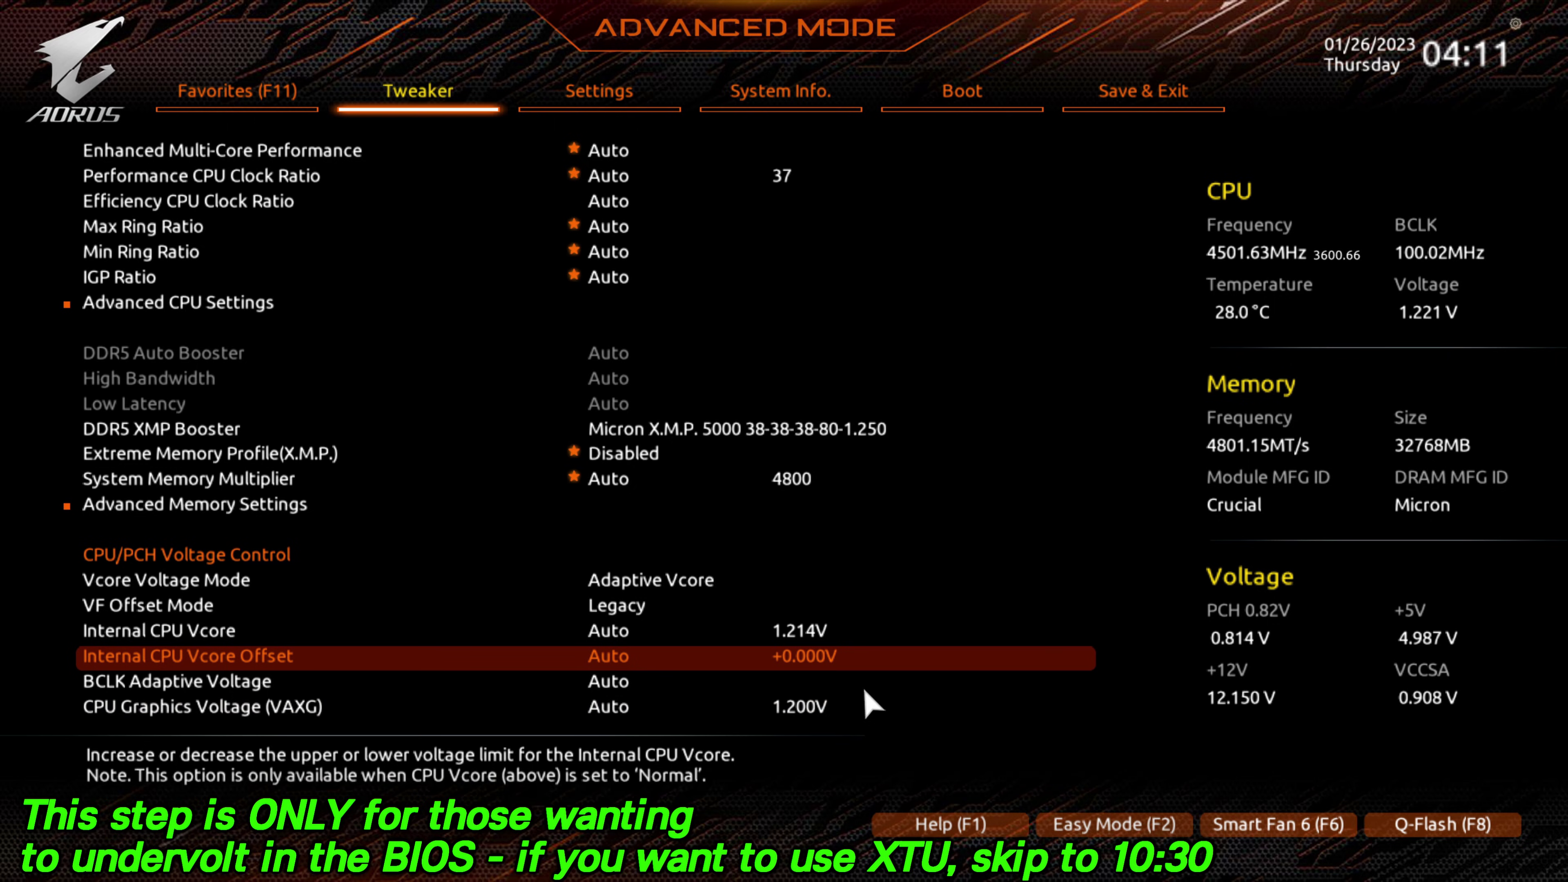
key(minus)
text(50)
key(Return)
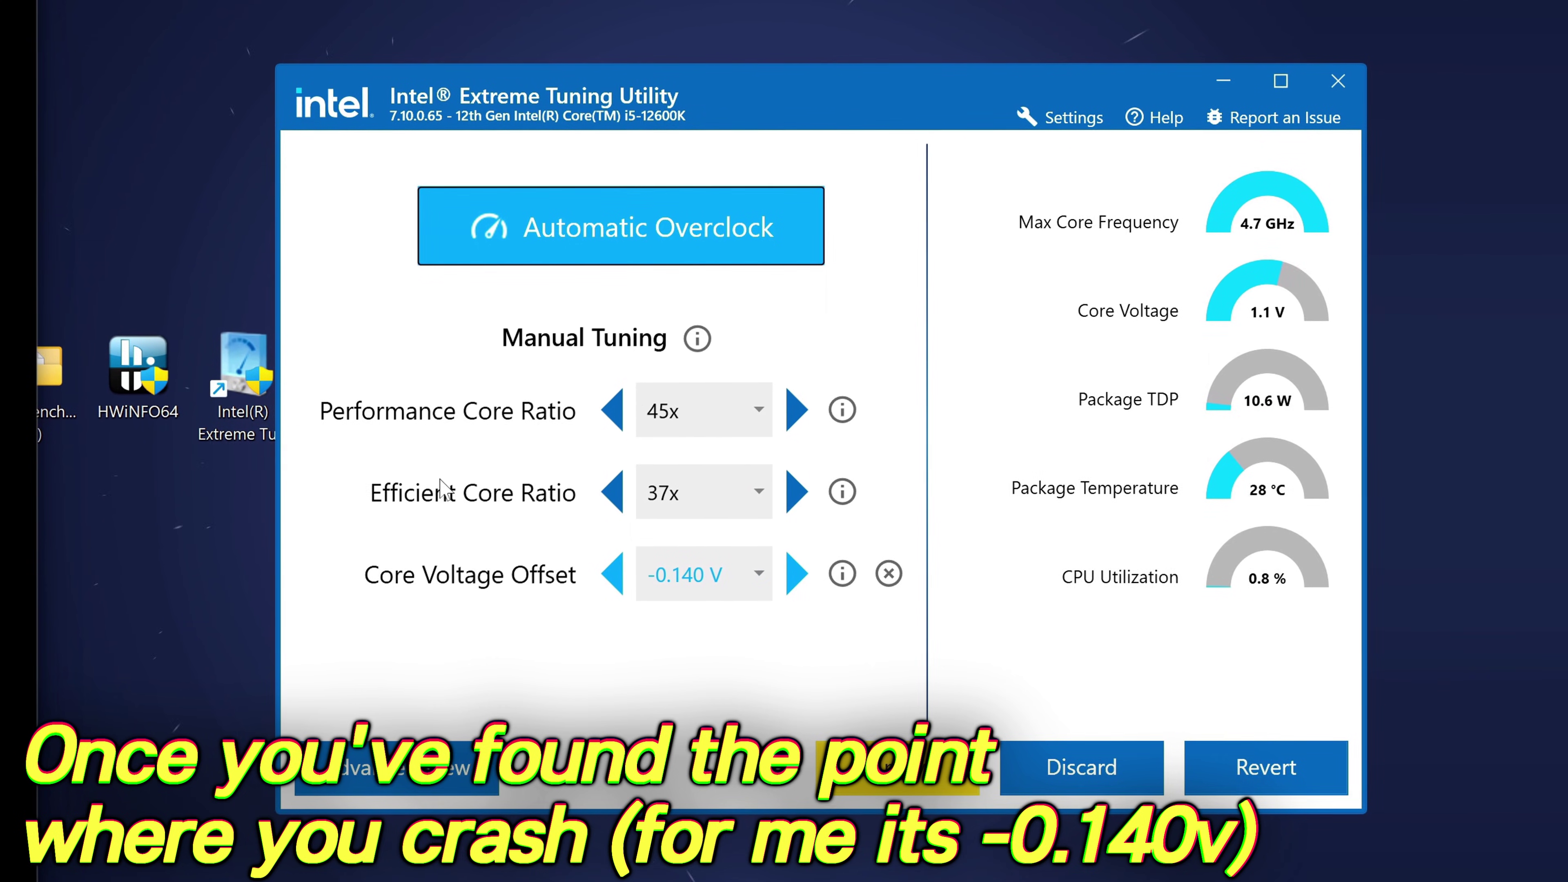
Raise XTU's Core Voltage Offset from -0.140 V to -0.130 V, then set Cinebench's test duration value to 2
click(797, 571)
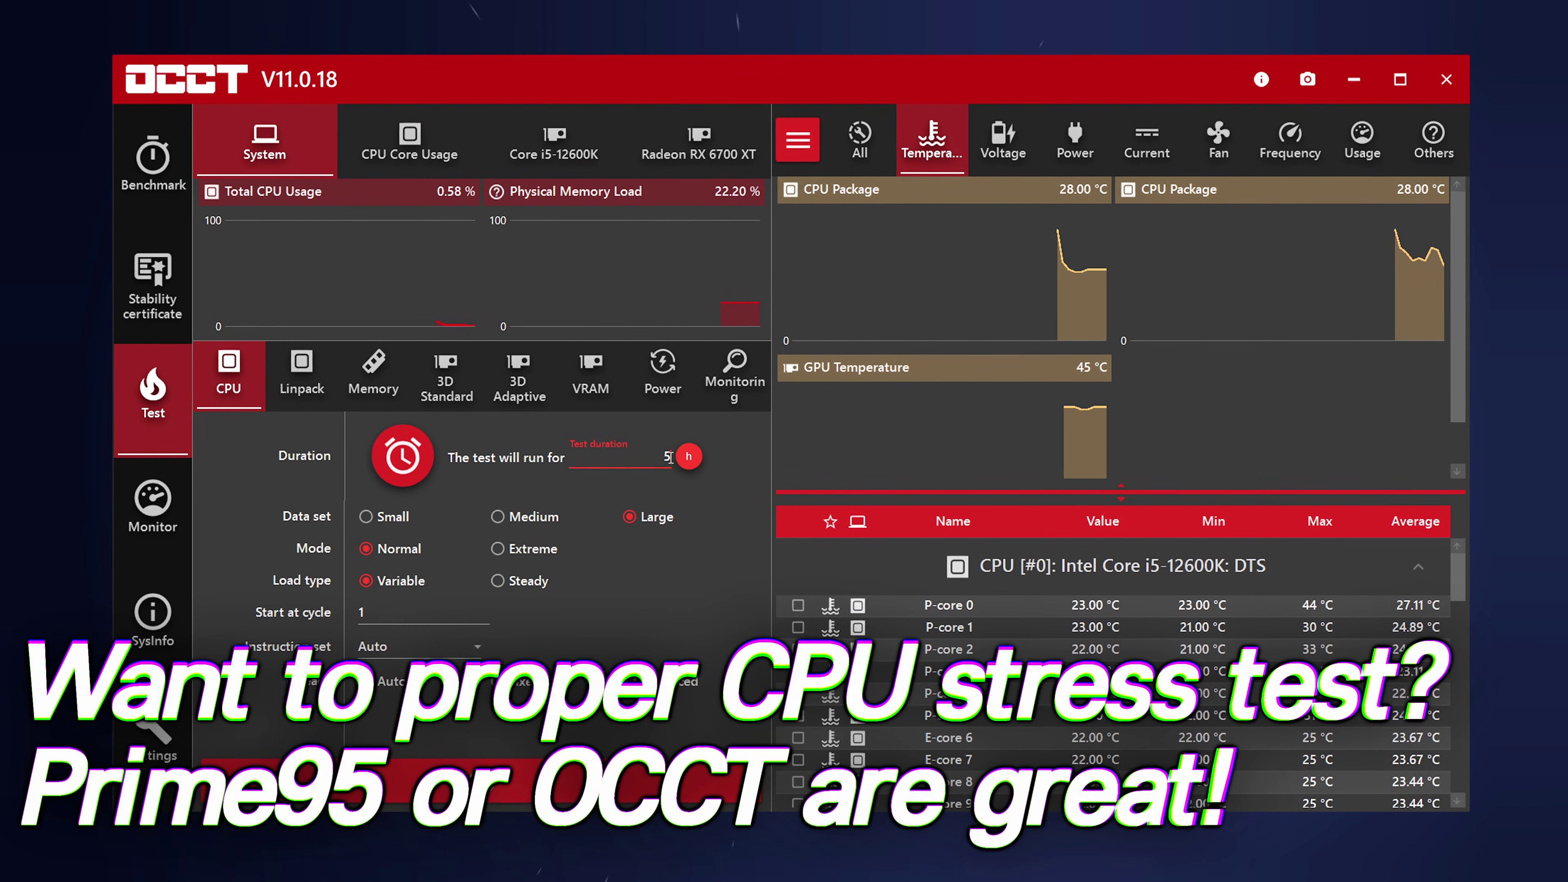
key(BackSpace)
text(2)
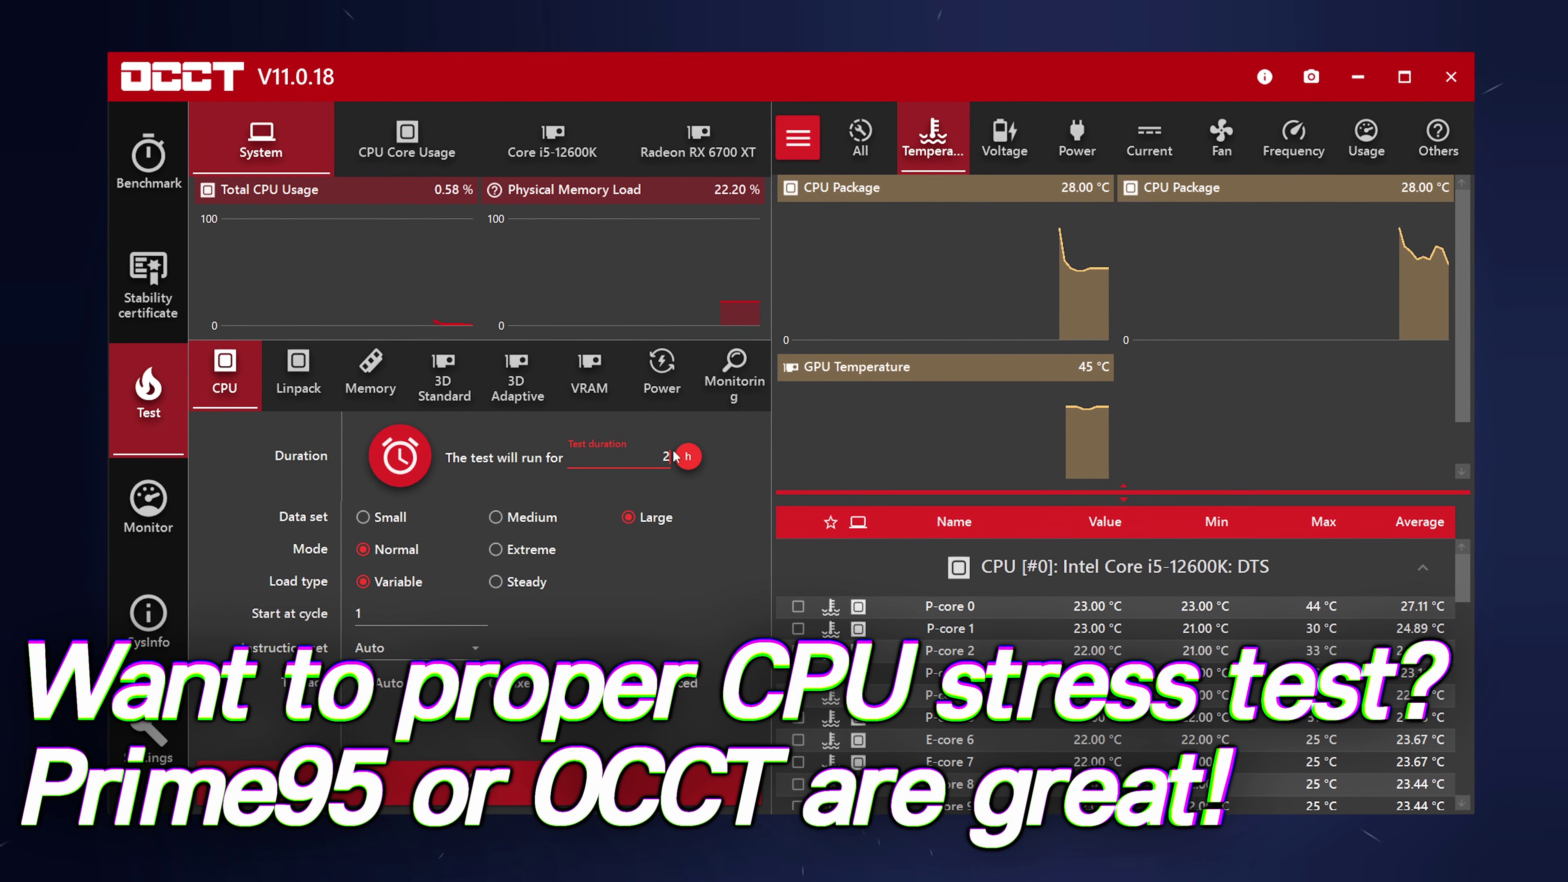
click(688, 457)
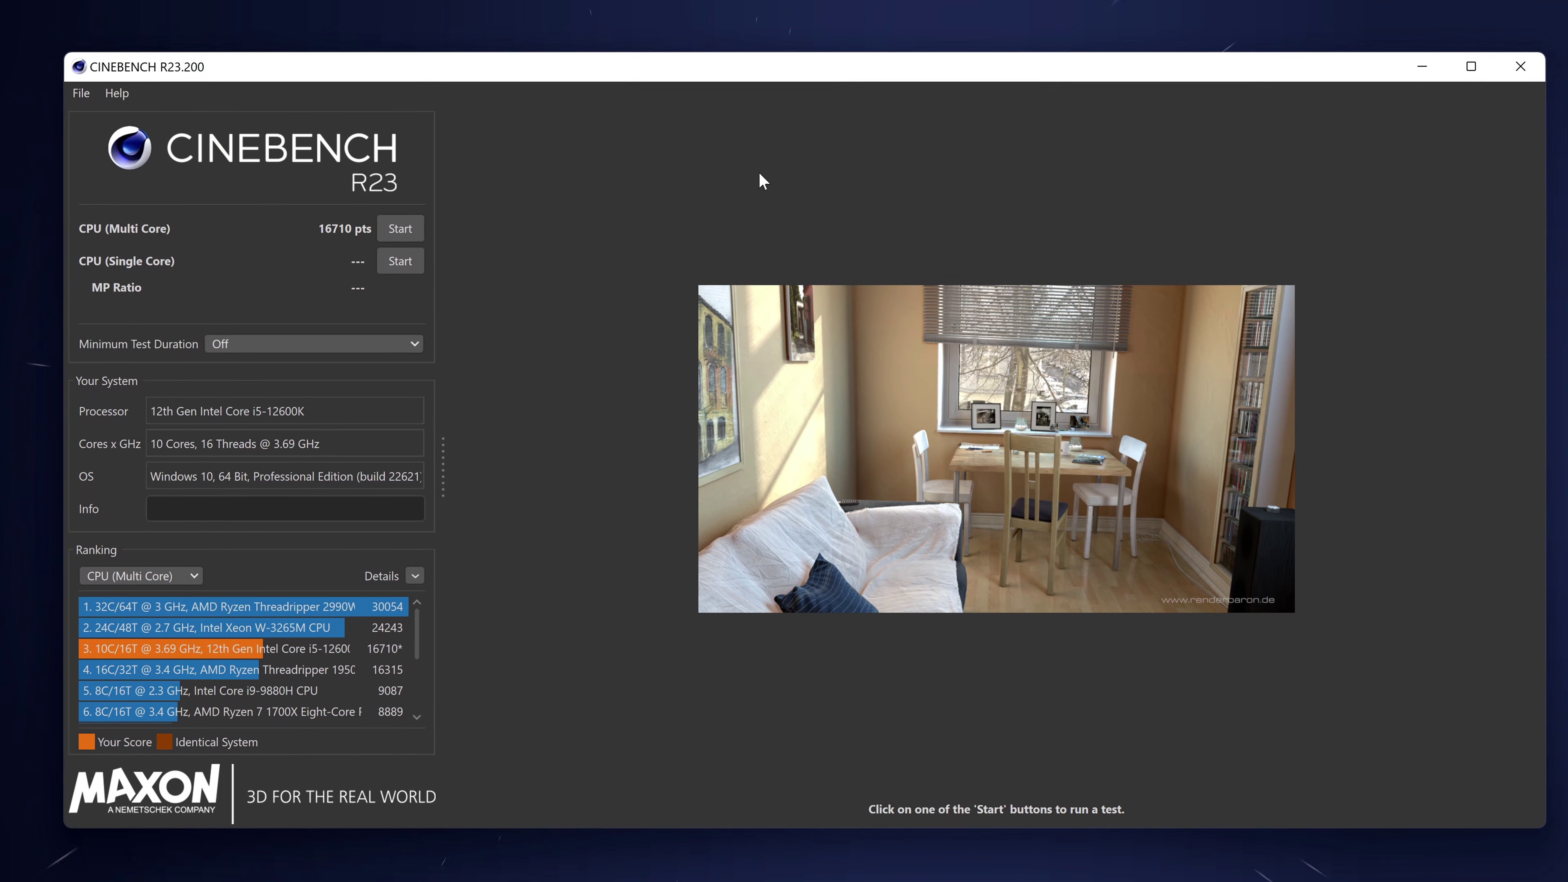
click(76, 91)
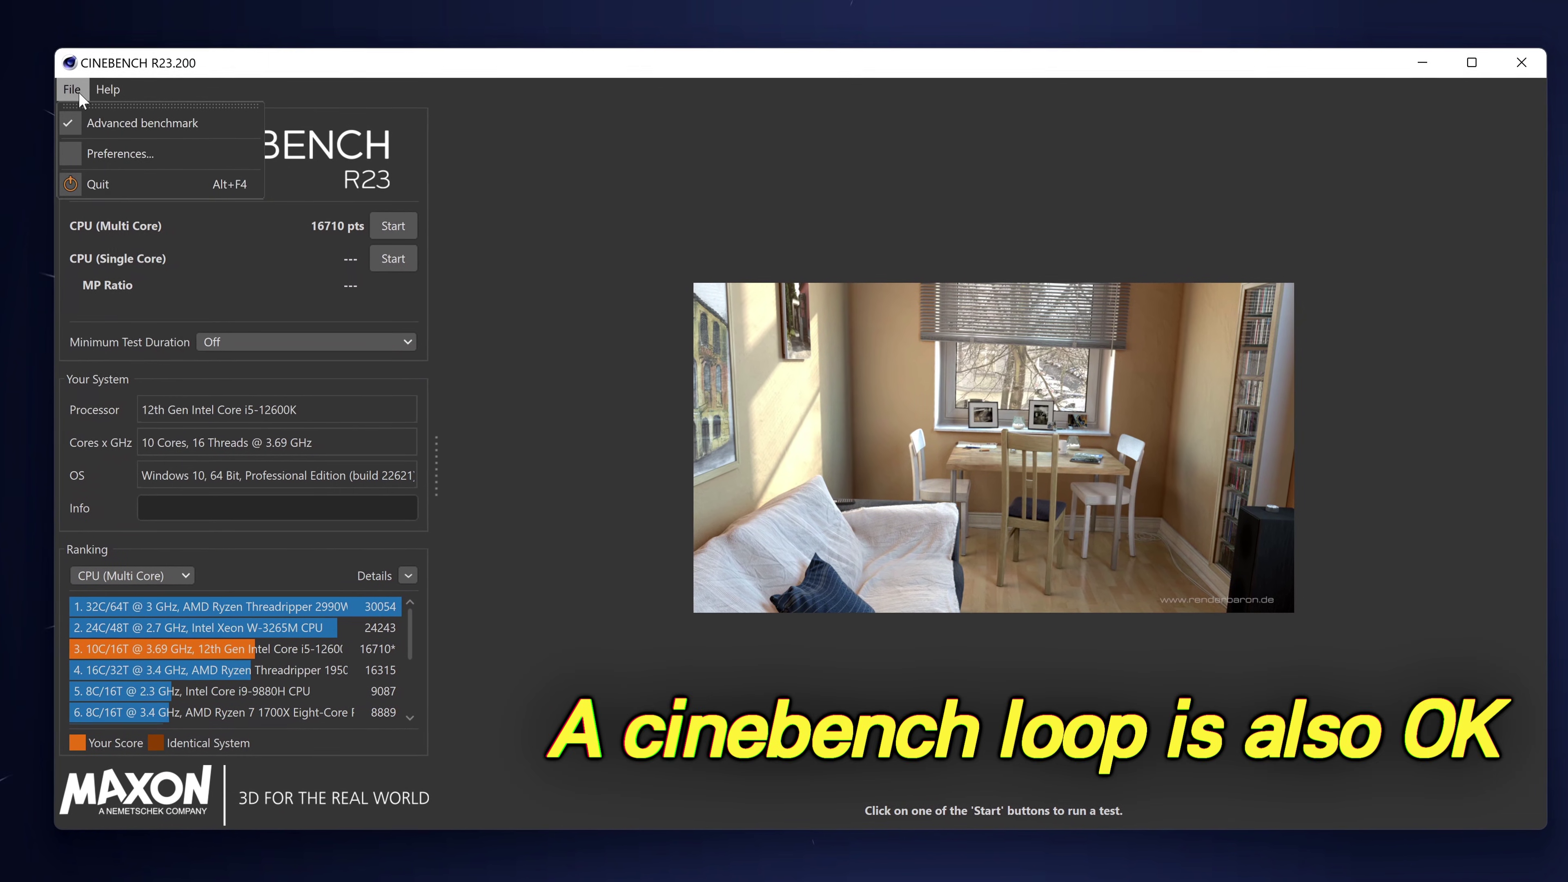
click(599, 172)
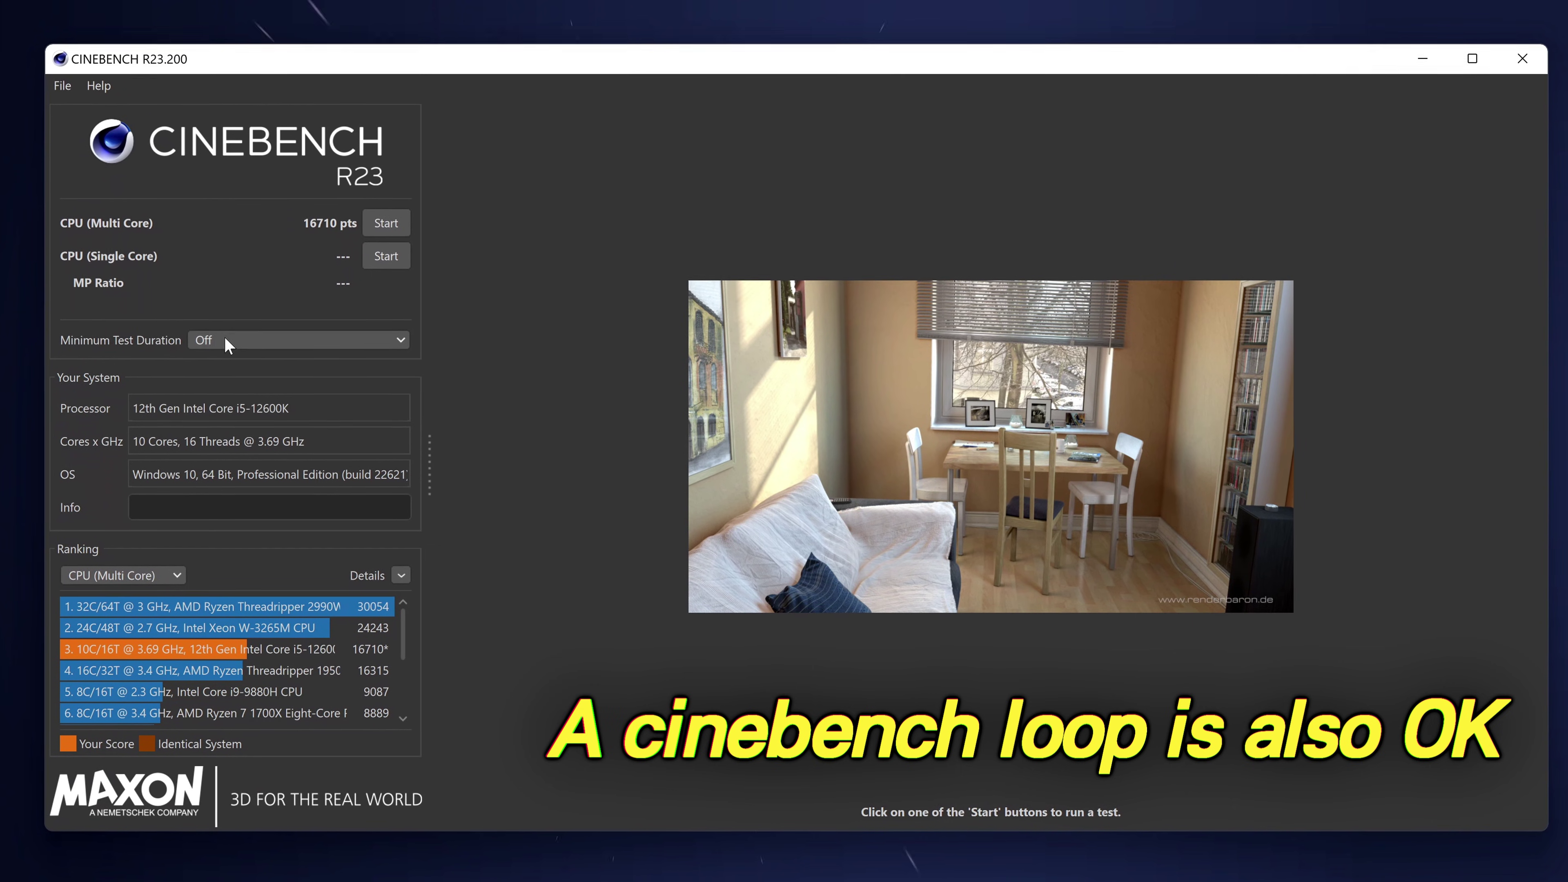
click(283, 341)
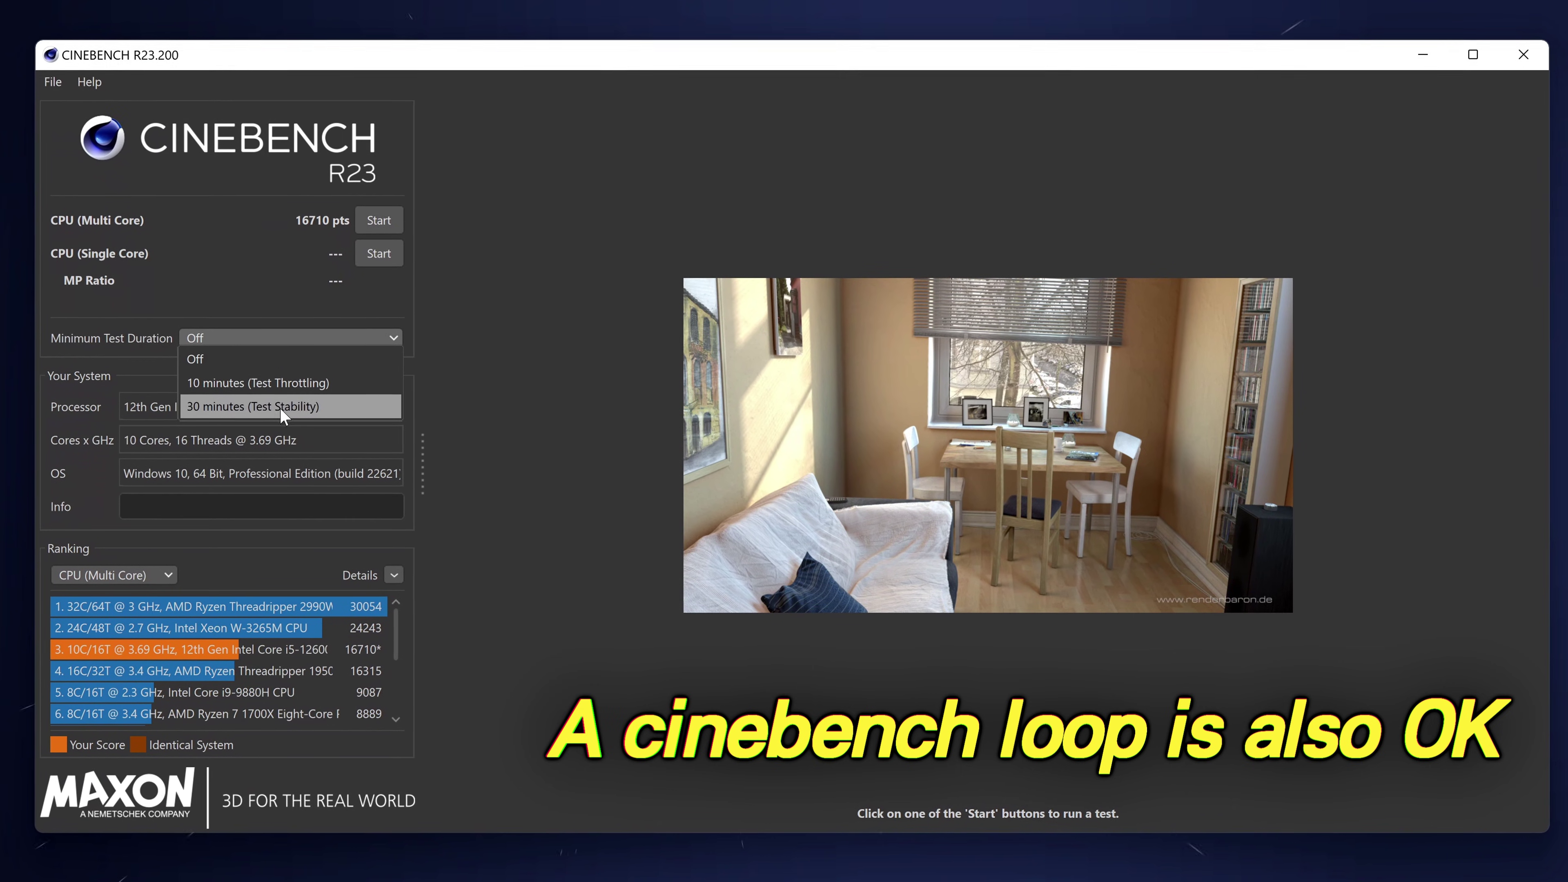
click(481, 370)
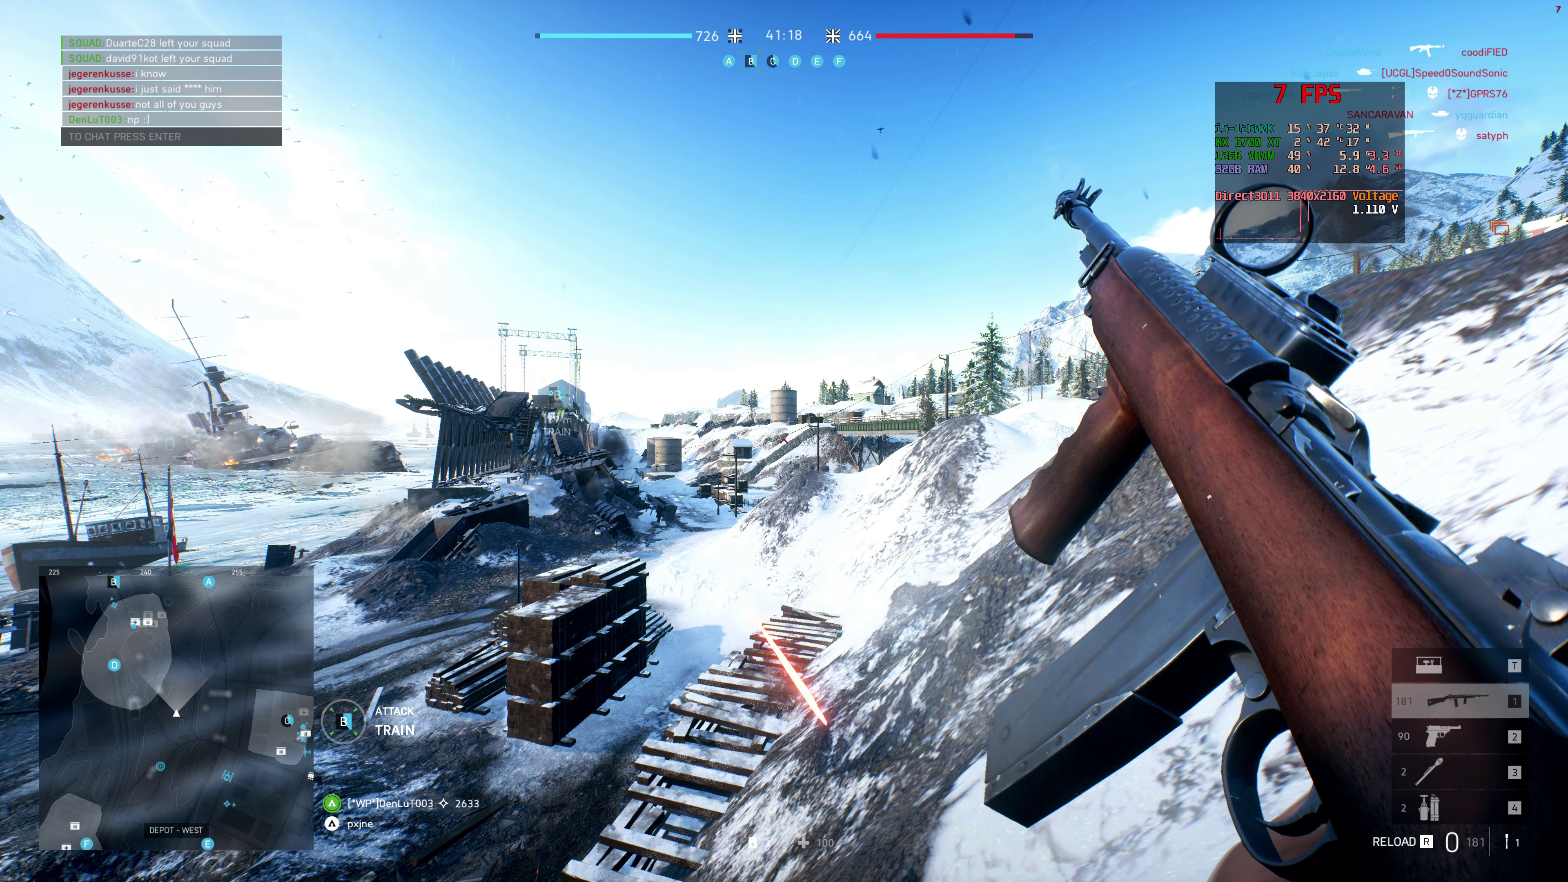
Reload, aim down sights and fire at the explosion in a Battlefield V firefight
key(r)
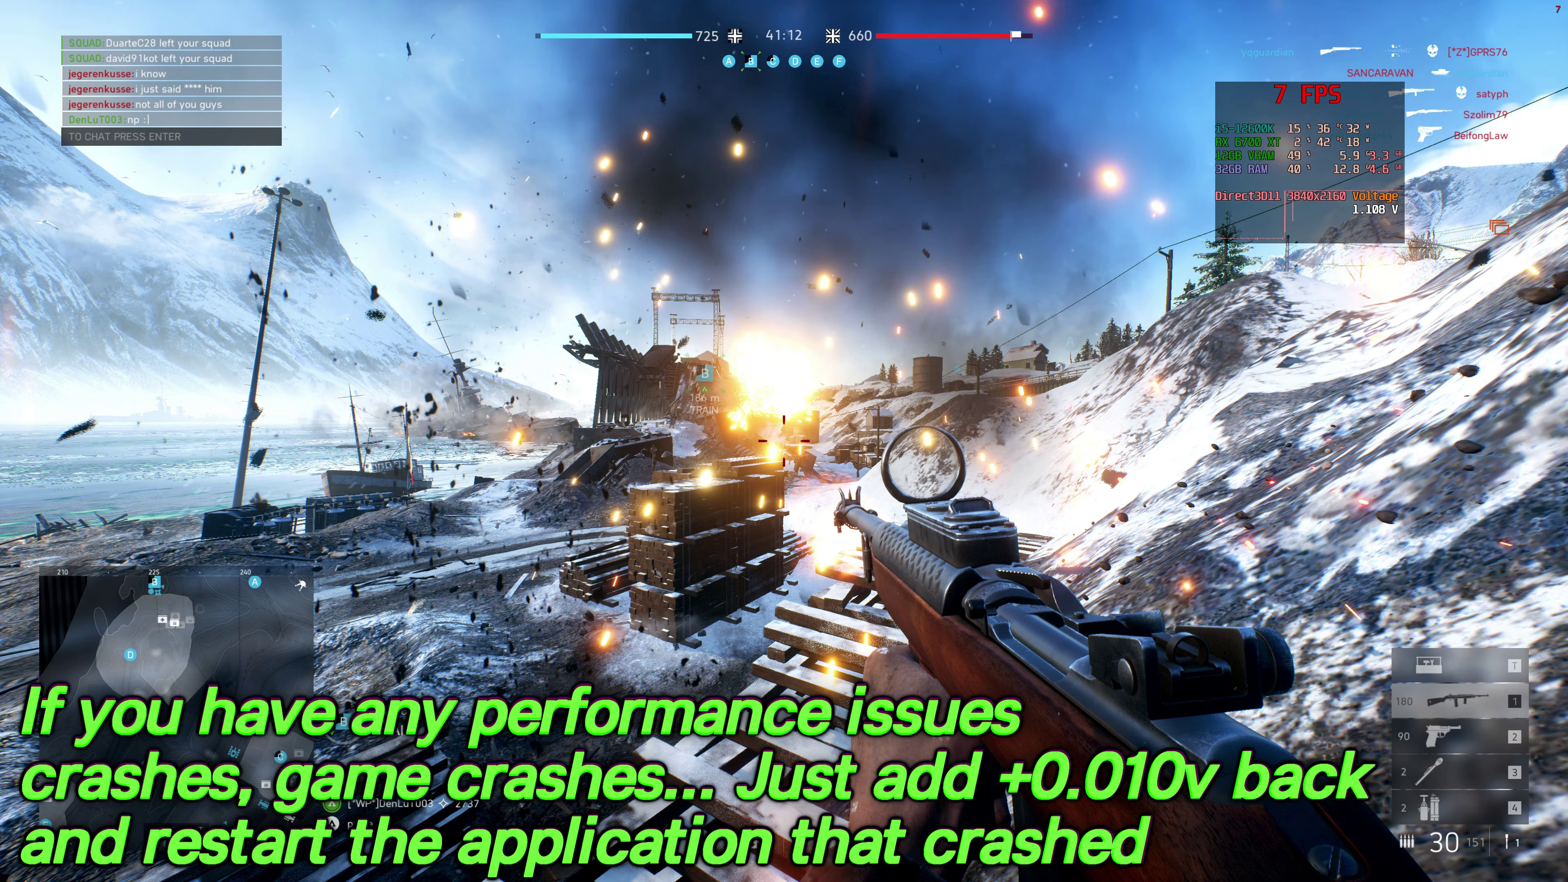
right_click(784, 441)
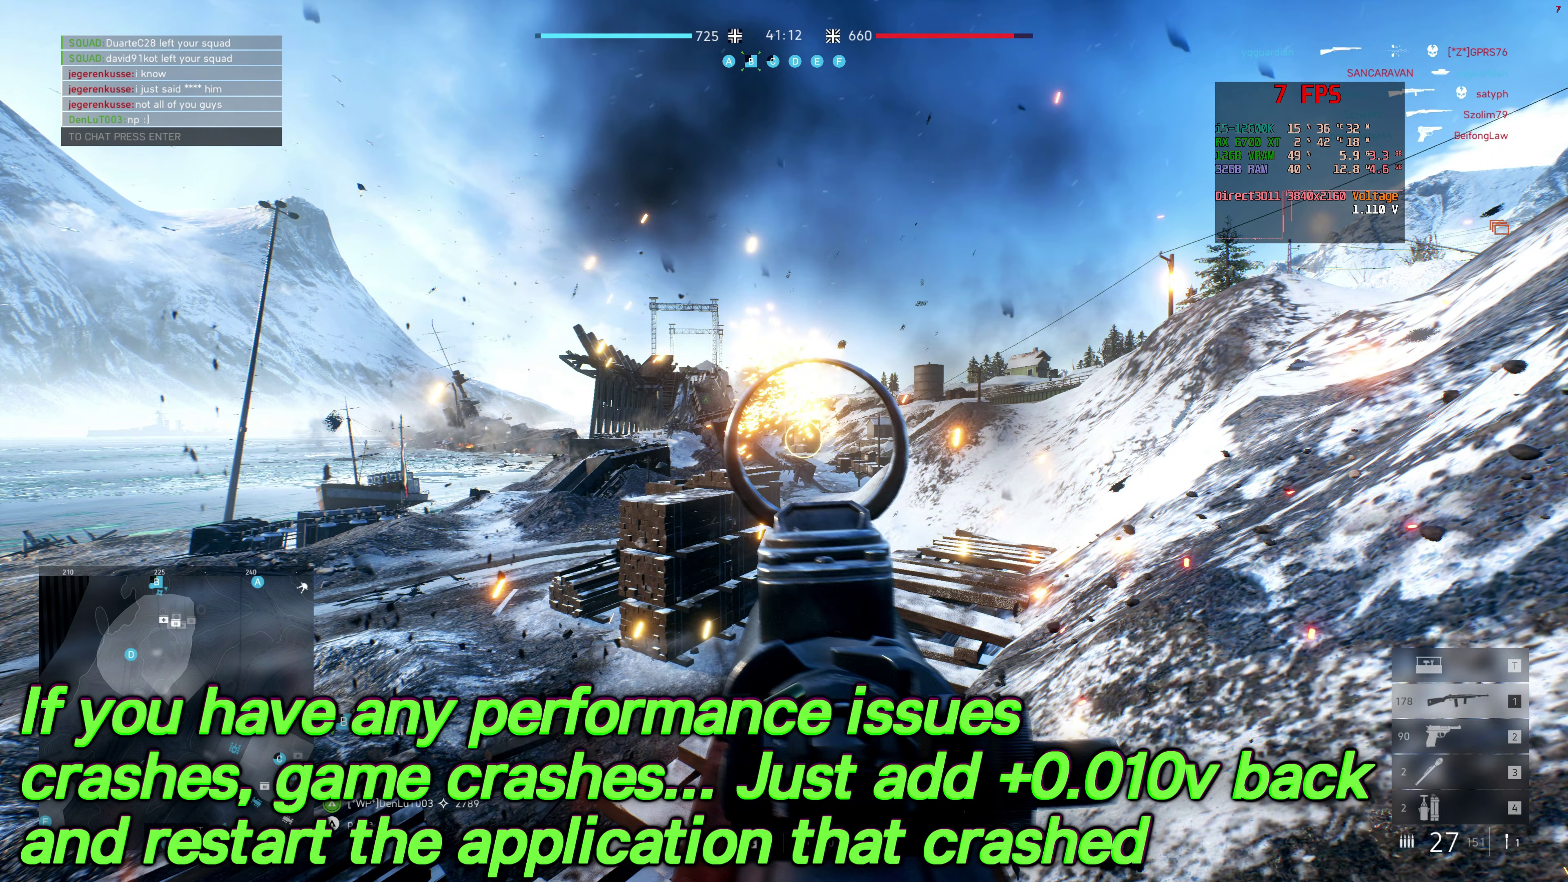
click(784, 441)
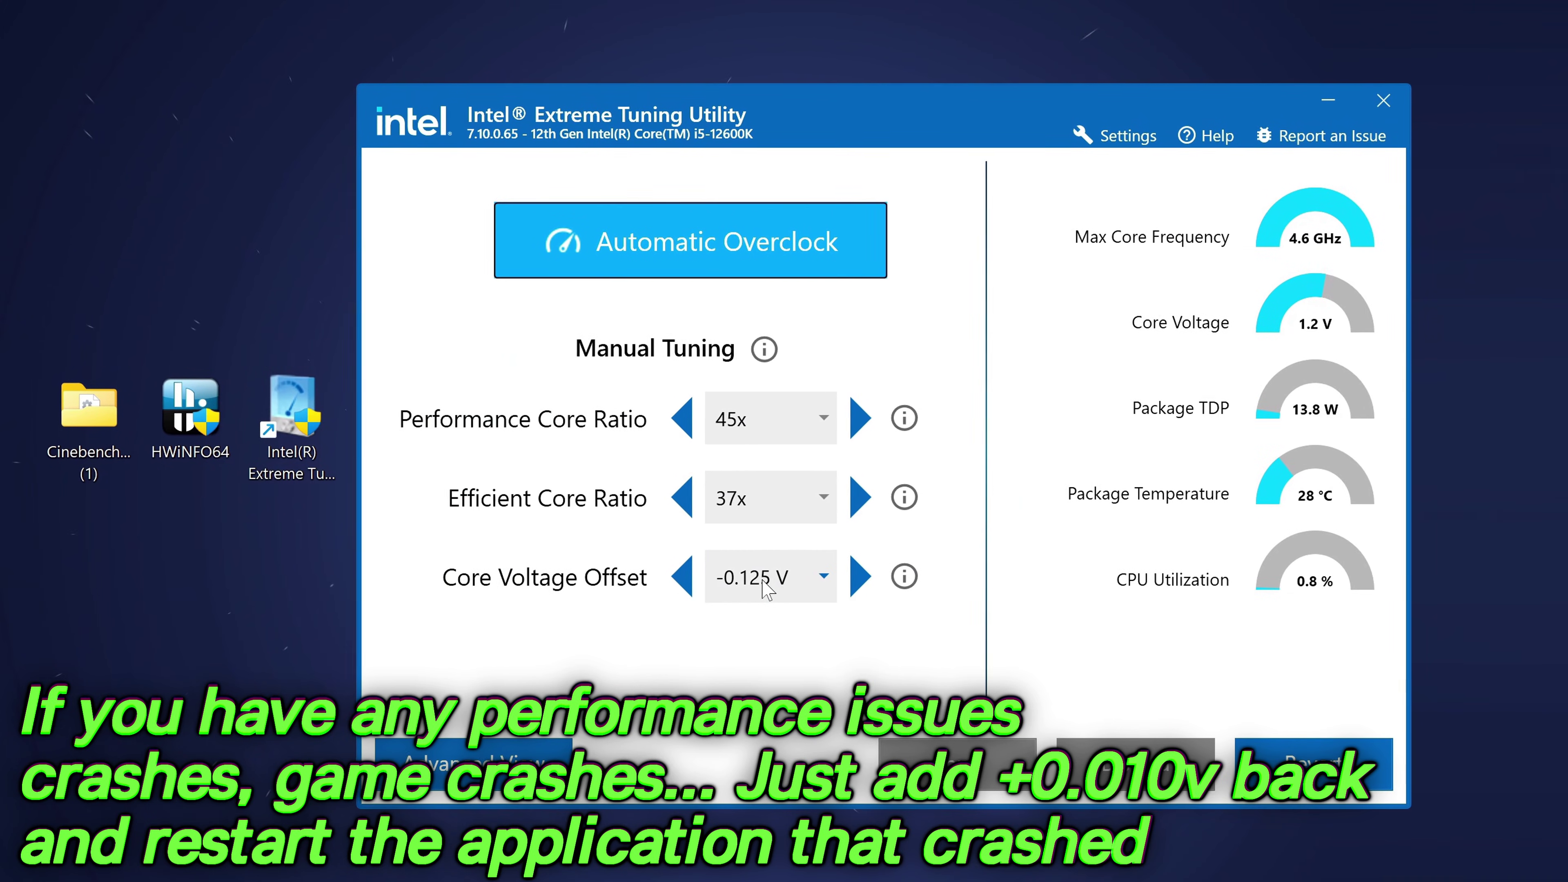
scroll(766, 587, up, 2)
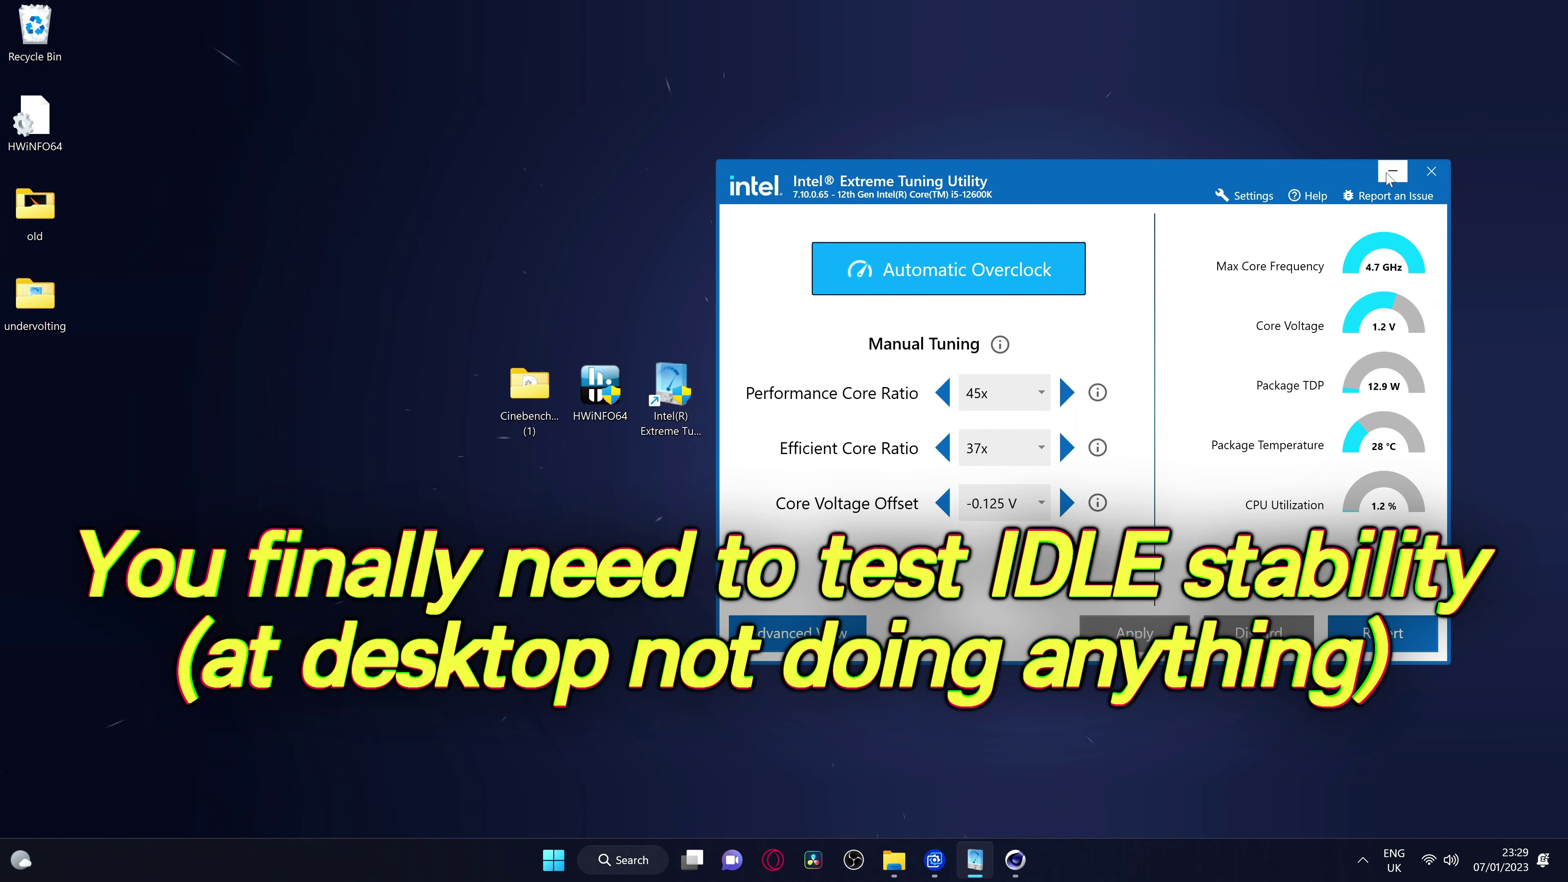
Minimise XTU, then try a higher core voltage offset and discard it, keeping -0.125 V
click(1390, 175)
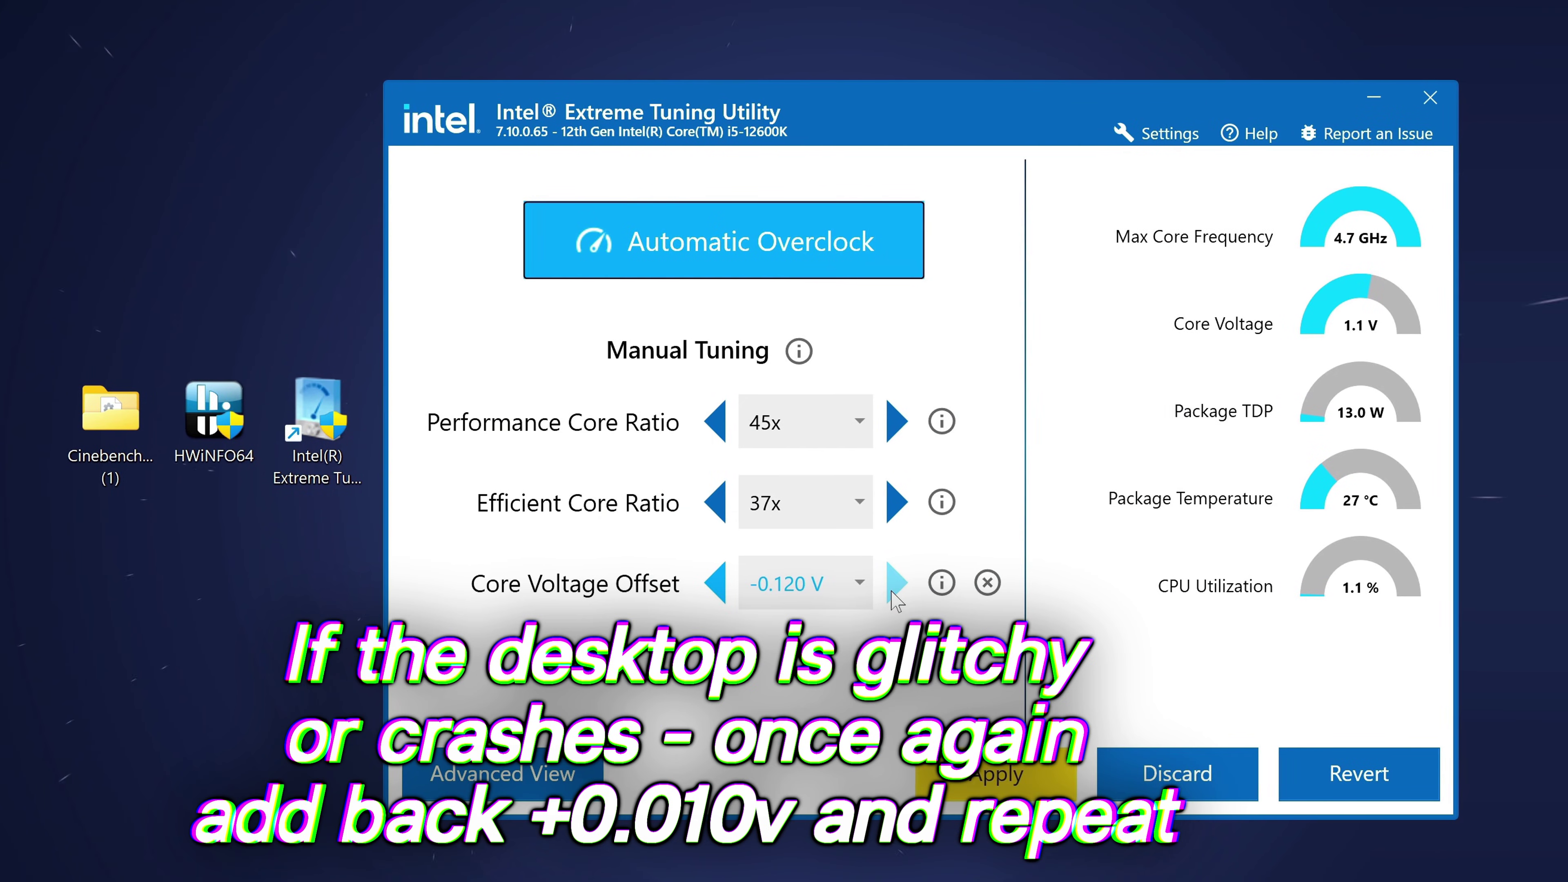
click(892, 583)
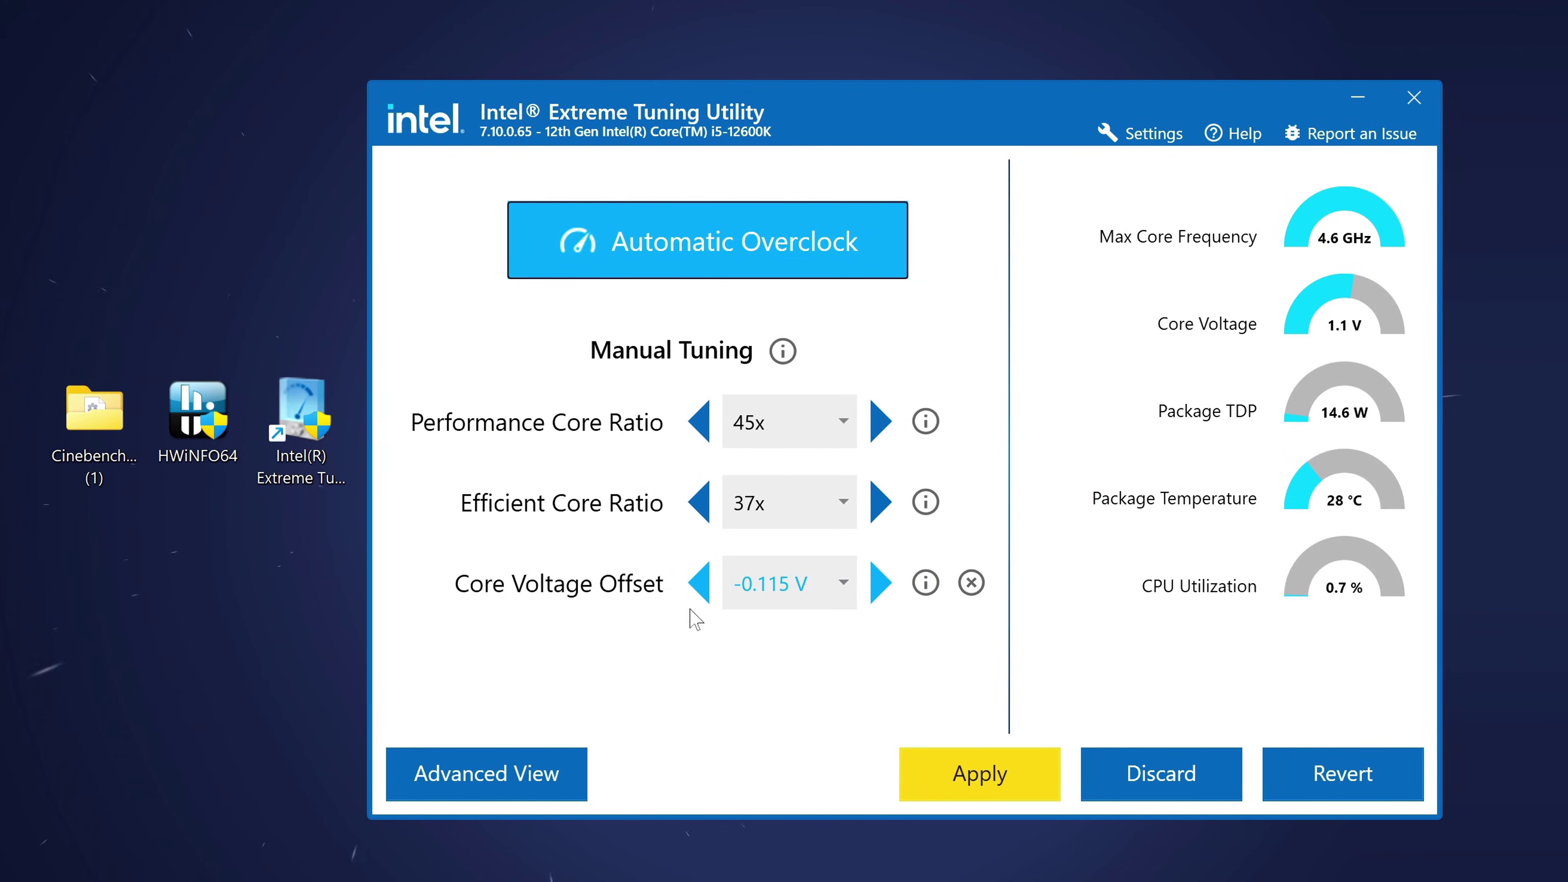
click(707, 586)
click(707, 586)
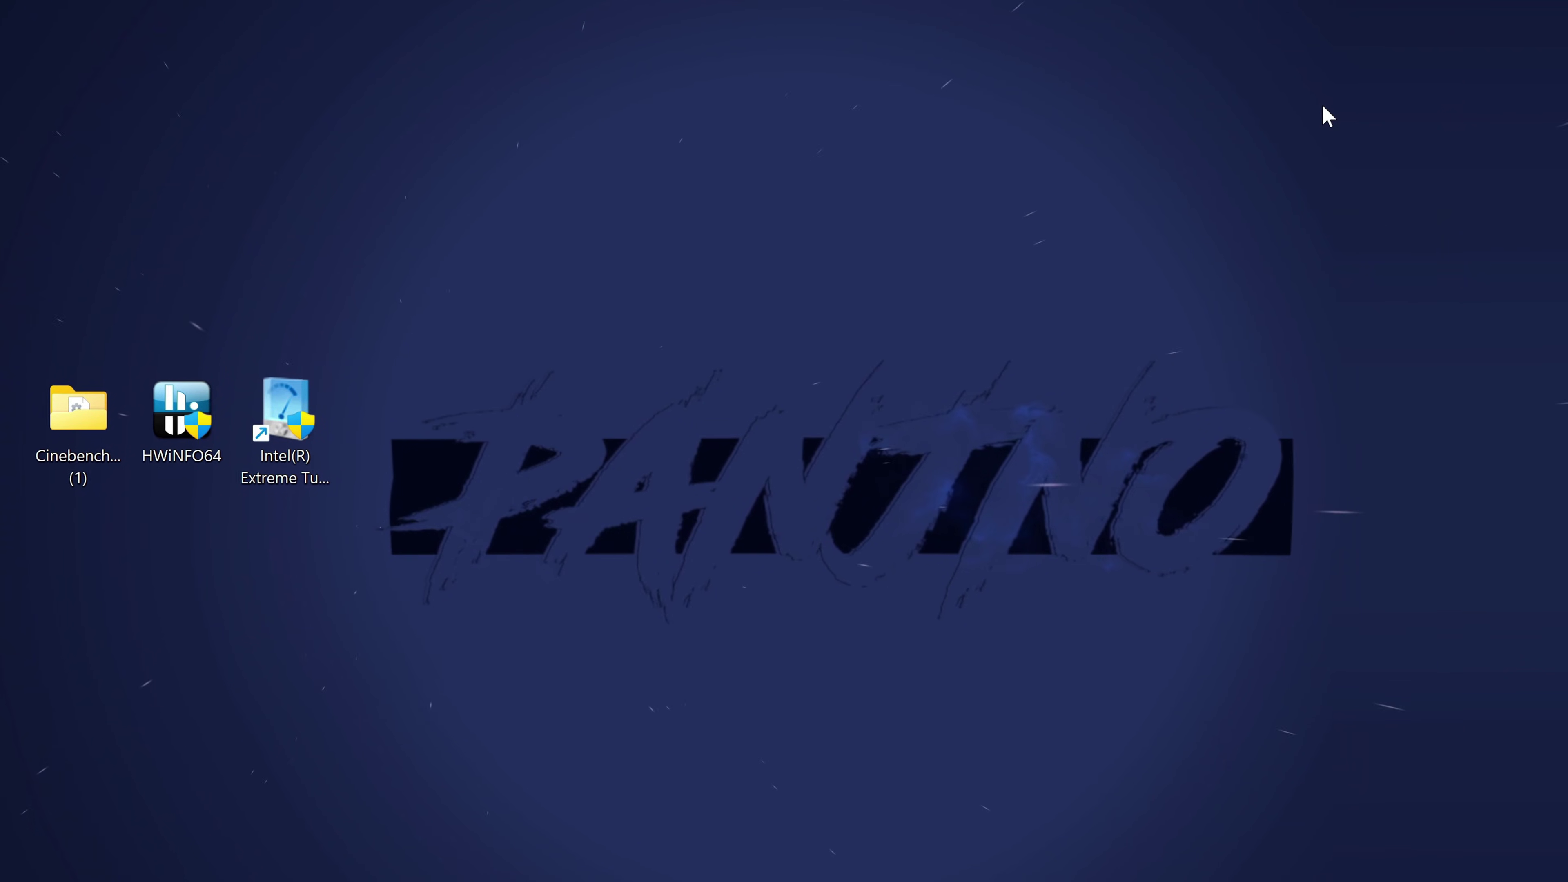